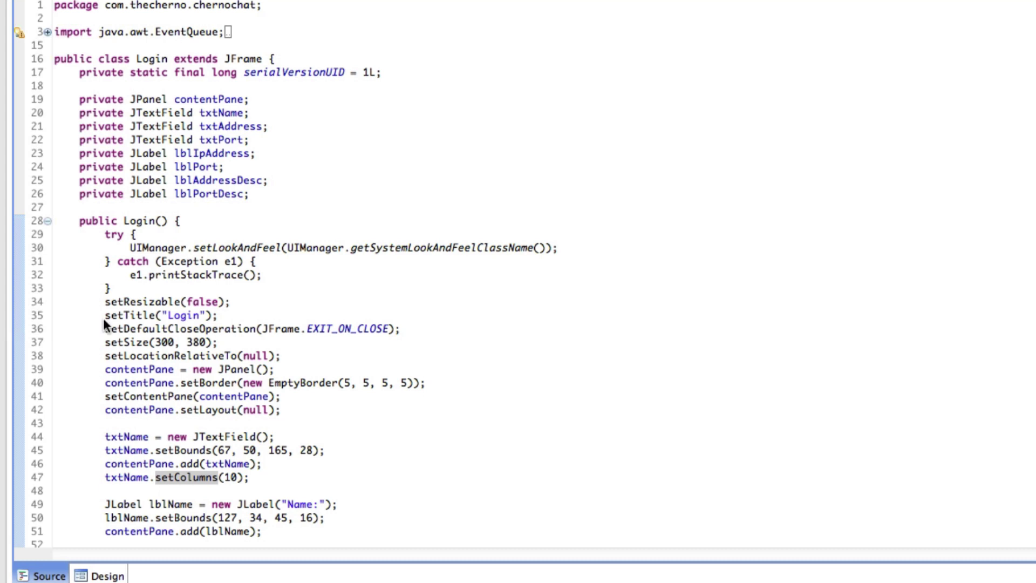
Open the WindowBuilder Design view for the Client class
left_click(108, 576)
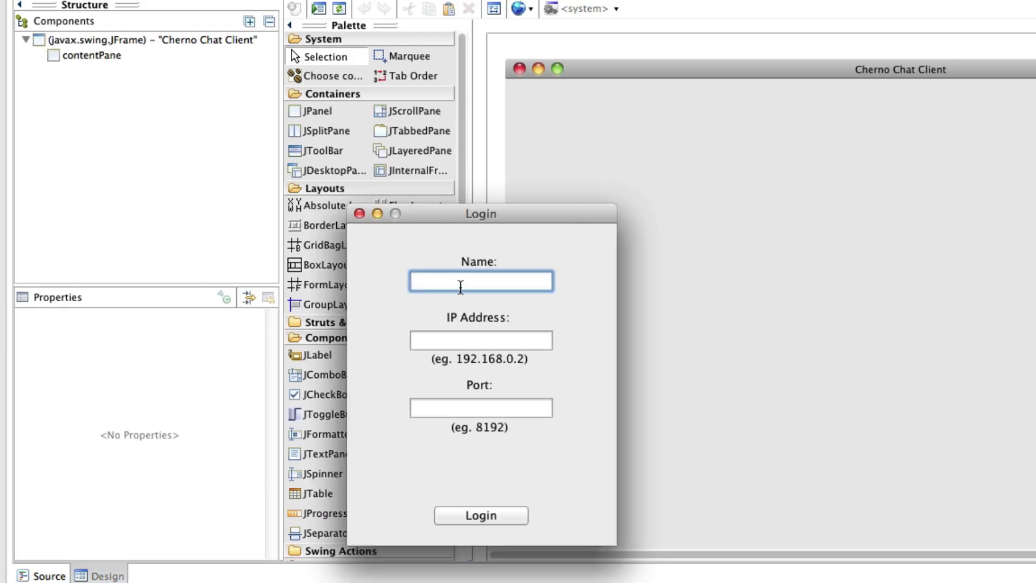
type("Cherno")
Log in with IP localhost and port 8192 to open the empty chat window
key("Tab")
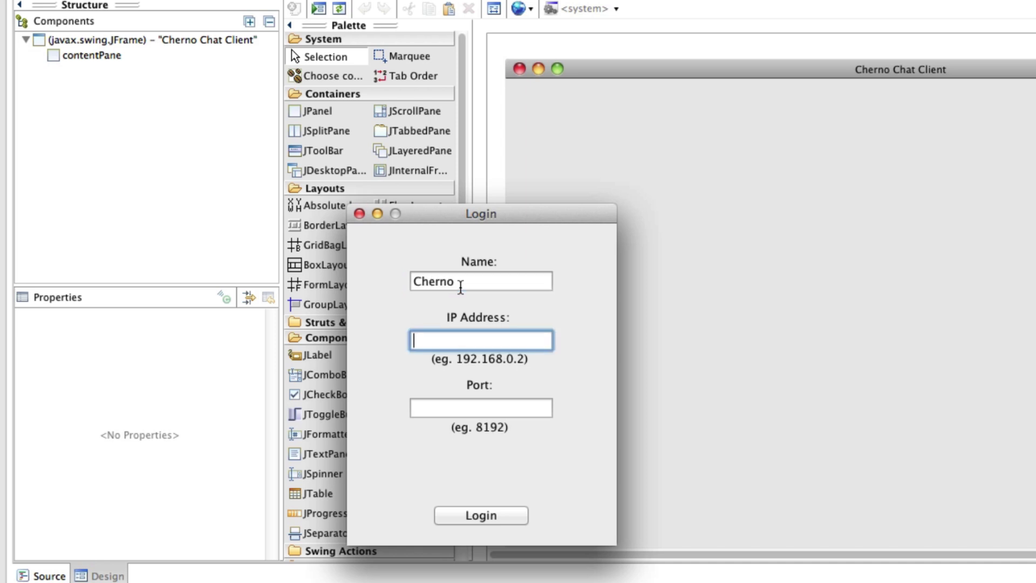
type("localhost")
key("Tab")
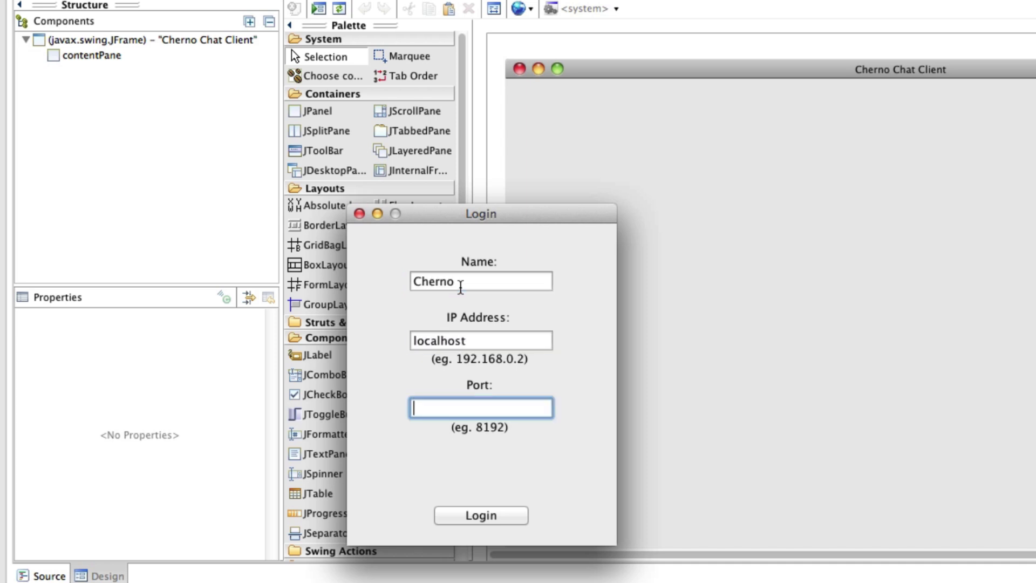
type("8192")
left_click(514, 517)
left_click_drag(251, 131, 235, 146)
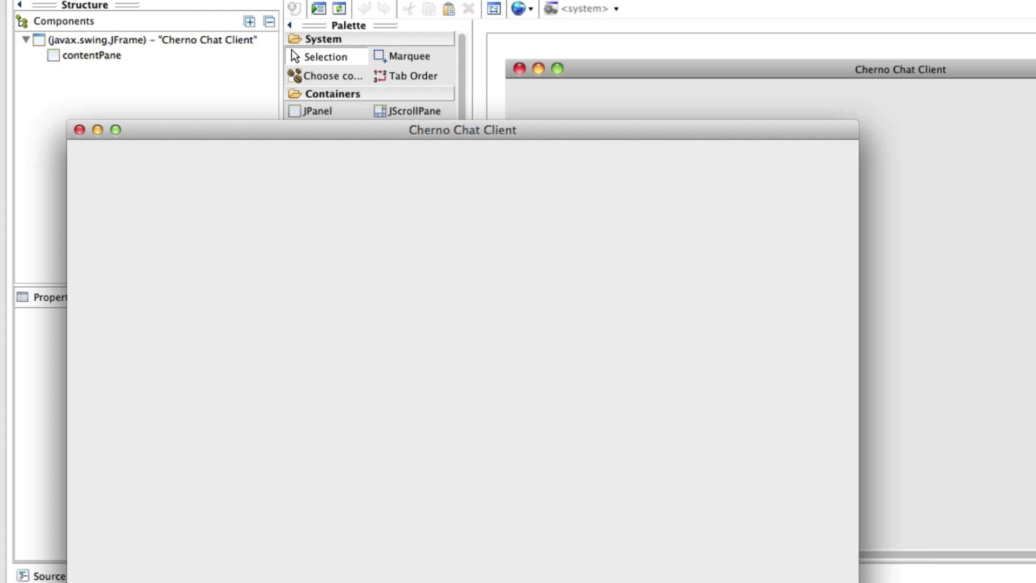
mouse_move(856, 578)
left_mouse_down()
mouse_move(32, 164)
mouse_move(37, 122)
left_mouse_up()
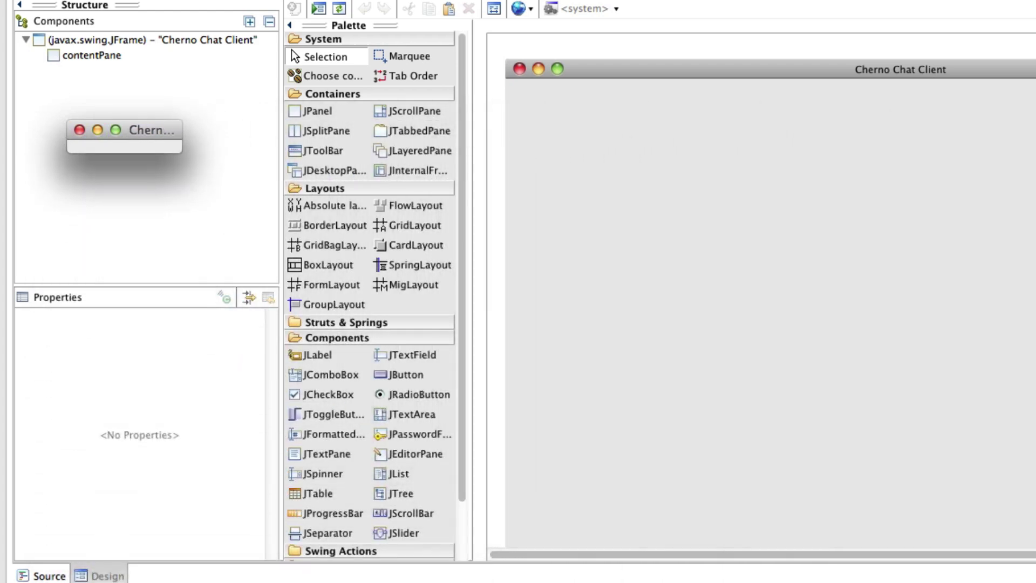
mouse_move(182, 150)
left_mouse_down()
mouse_move(332, 475)
mouse_move(822, 553)
left_mouse_up()
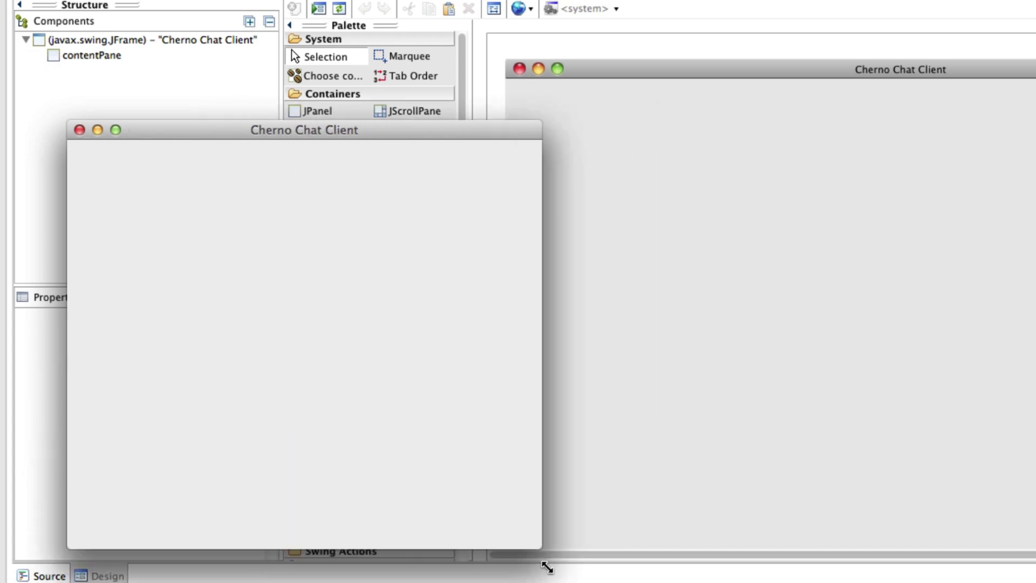
left_click_drag(822, 553, 828, 575)
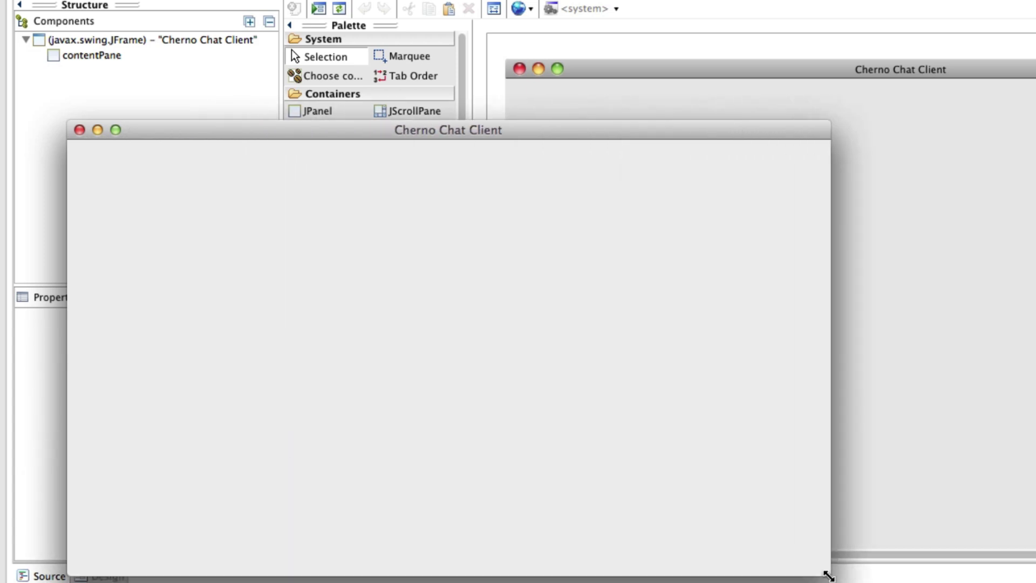
key("Escape")
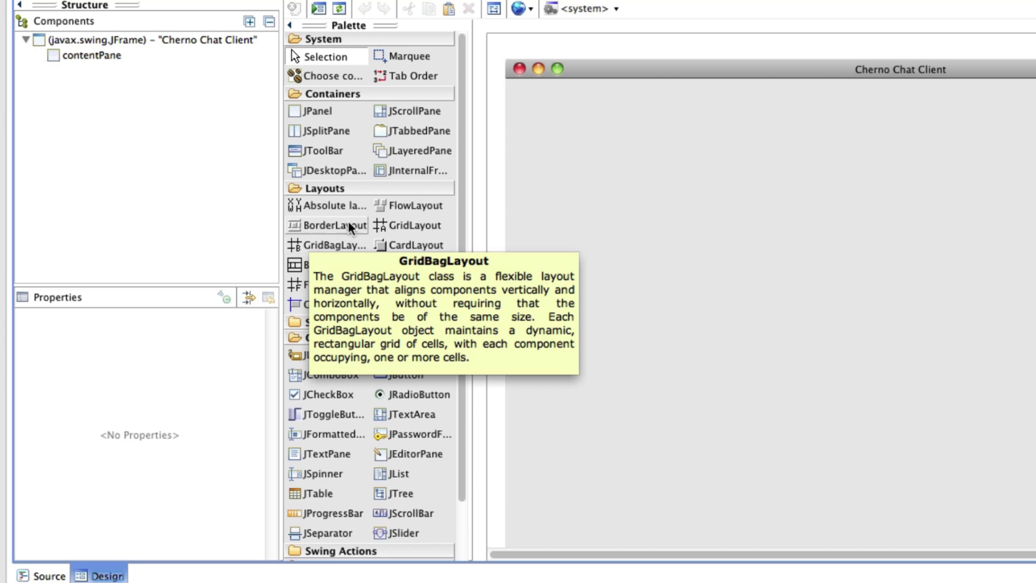
Drop a GridBagLayout from the Palette onto the Cherno Chat Client content pane
left_click(313, 245)
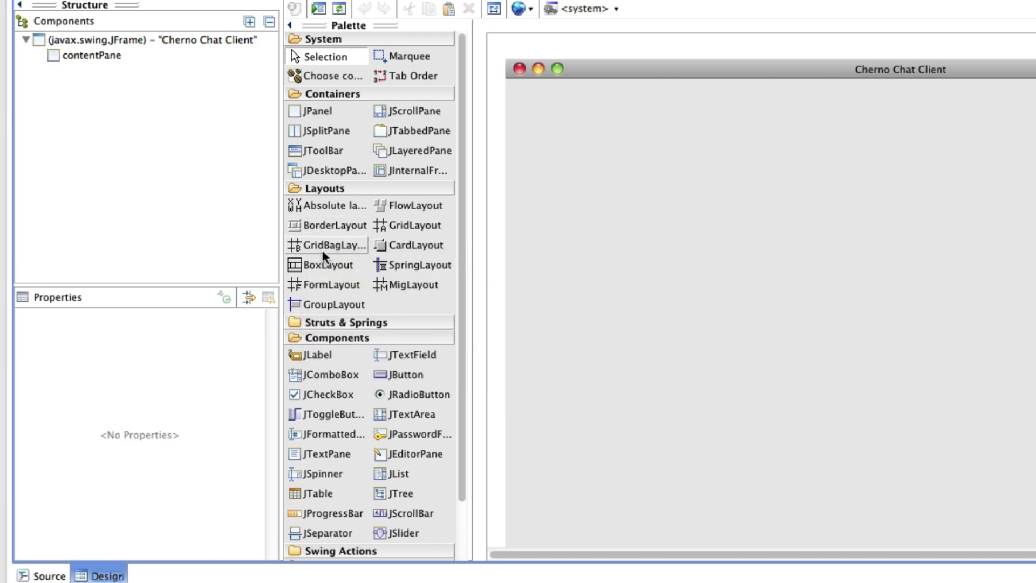
left_click(321, 251)
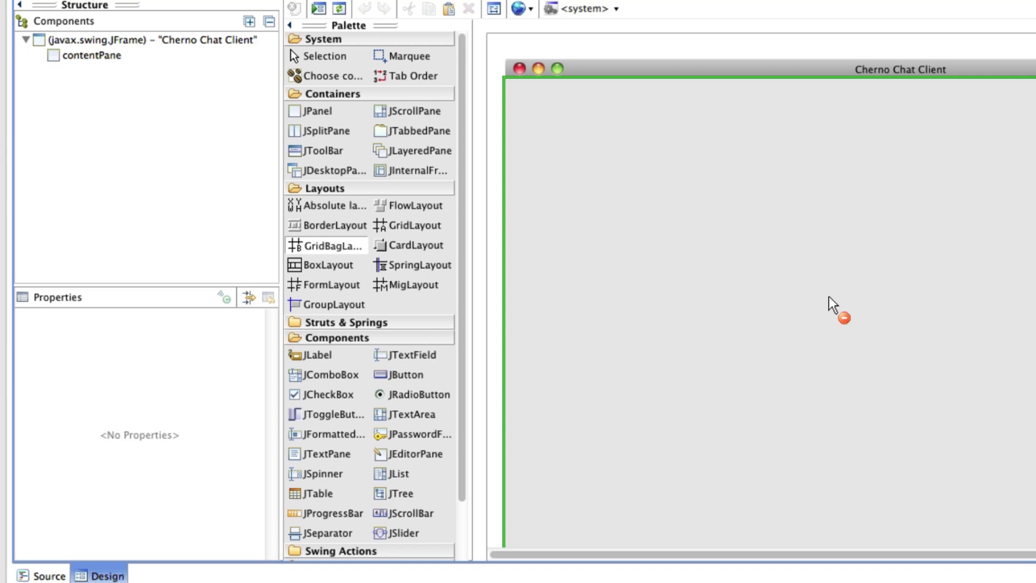
left_click(670, 361)
Review the generated GridBagLayout setup lines and the createWindow method in Source
left_click(49, 576)
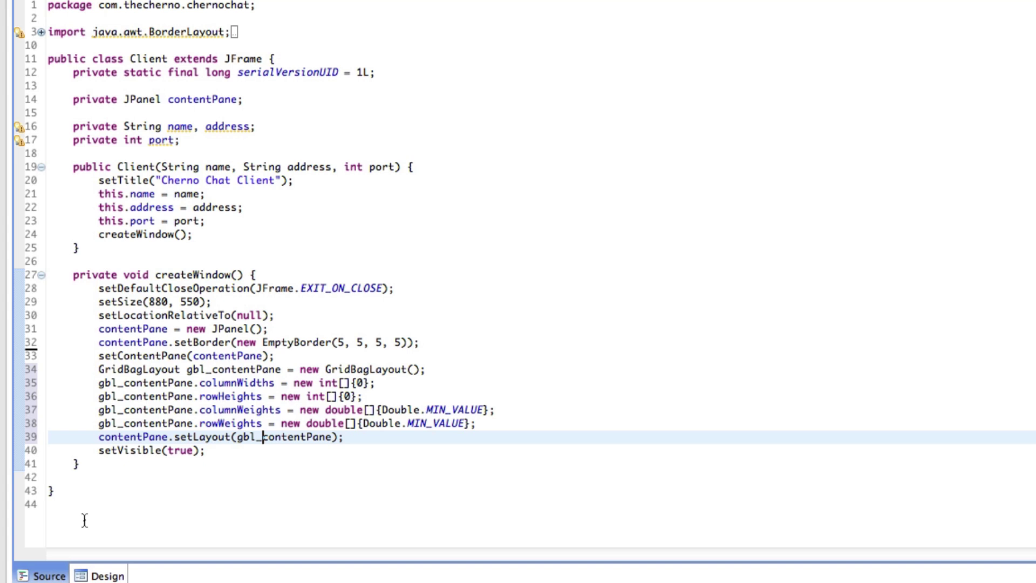
left_click(225, 410)
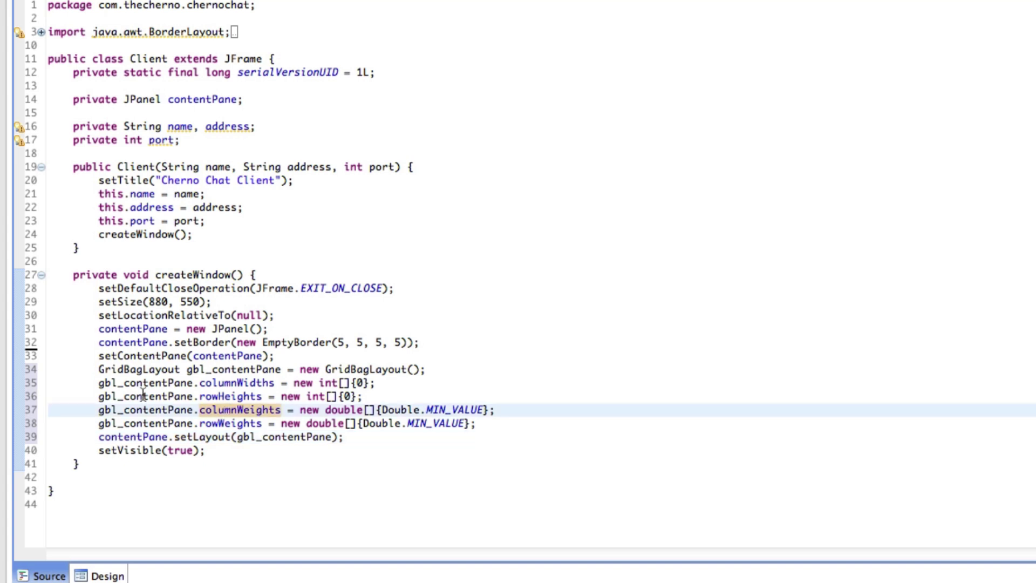
left_click_drag(98, 363, 496, 409)
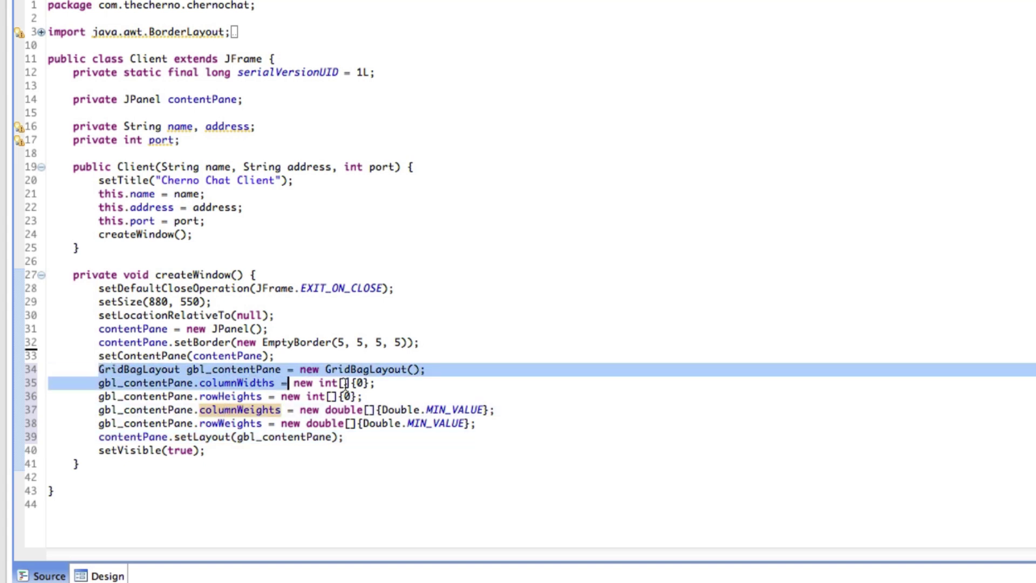
left_click(523, 409)
left_click(190, 288)
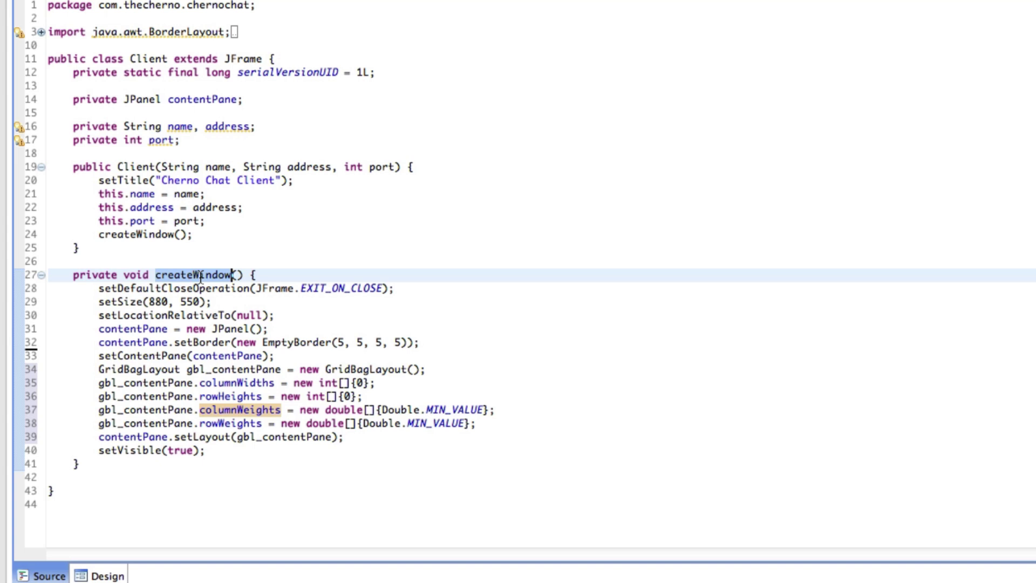
left_click(195, 328)
left_click(165, 220)
left_click(223, 233)
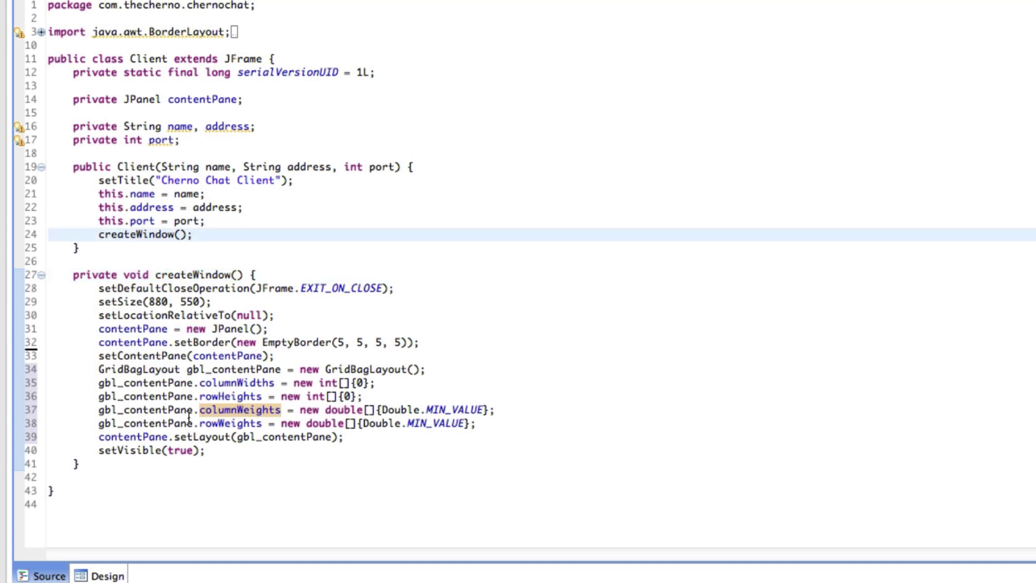
left_click(189, 383)
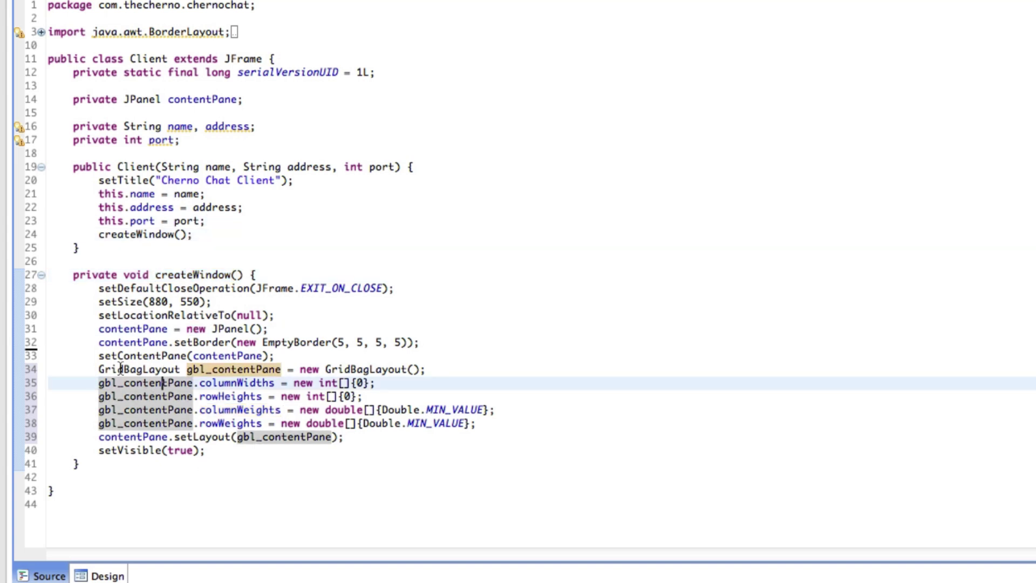
Insert blank lines before the GridBagLayout block and after the setLayout line
left_click(321, 356)
key("Return")
key("Down")
key("Down")
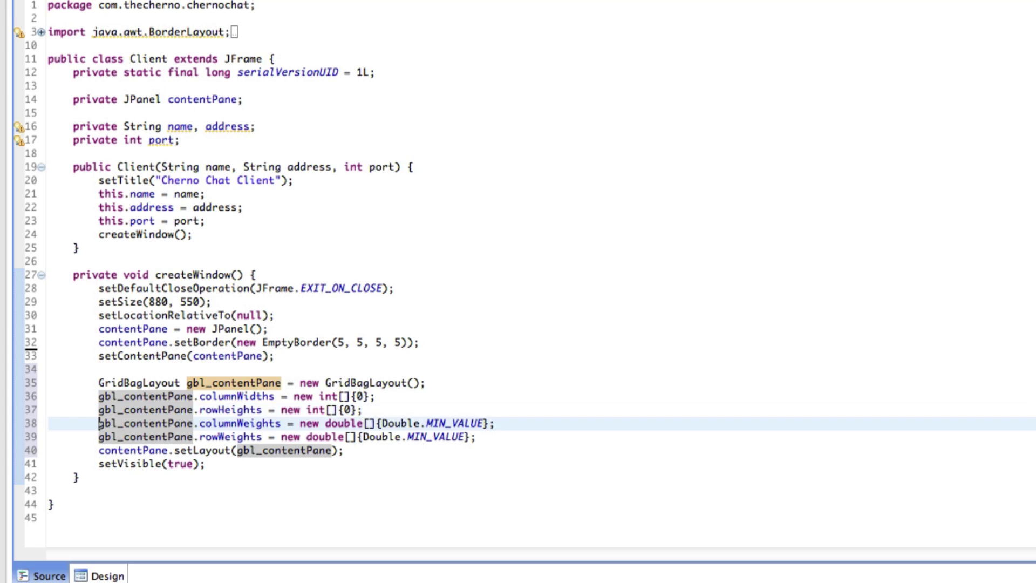
key("Down")
key("Down")
key("Down")
key("End")
key("Return")
key("Return")
key("Up")
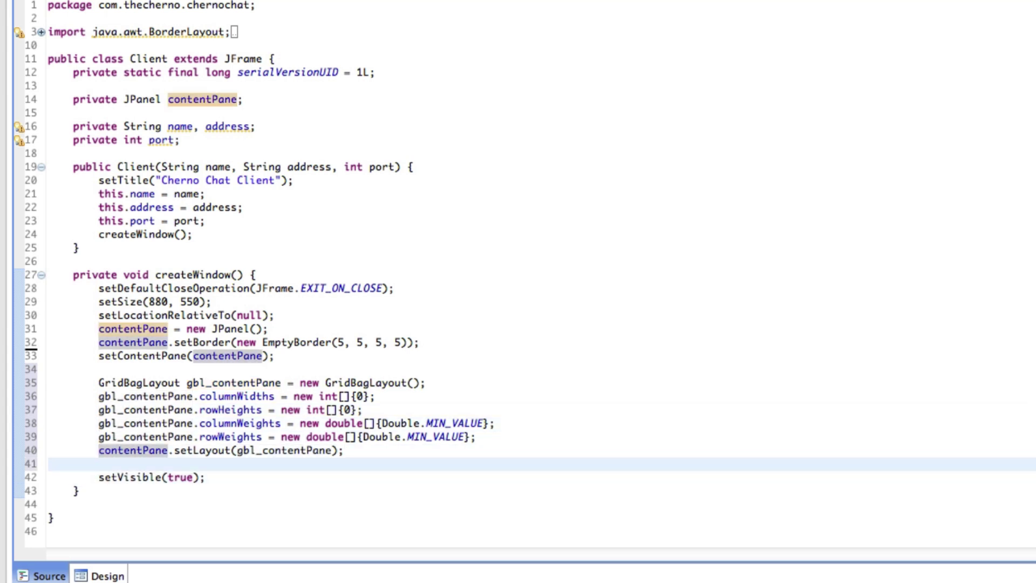
key("Home")
key("shift+Up")
key("shift+Up")
key("shift+Up")
key("shift+Up")
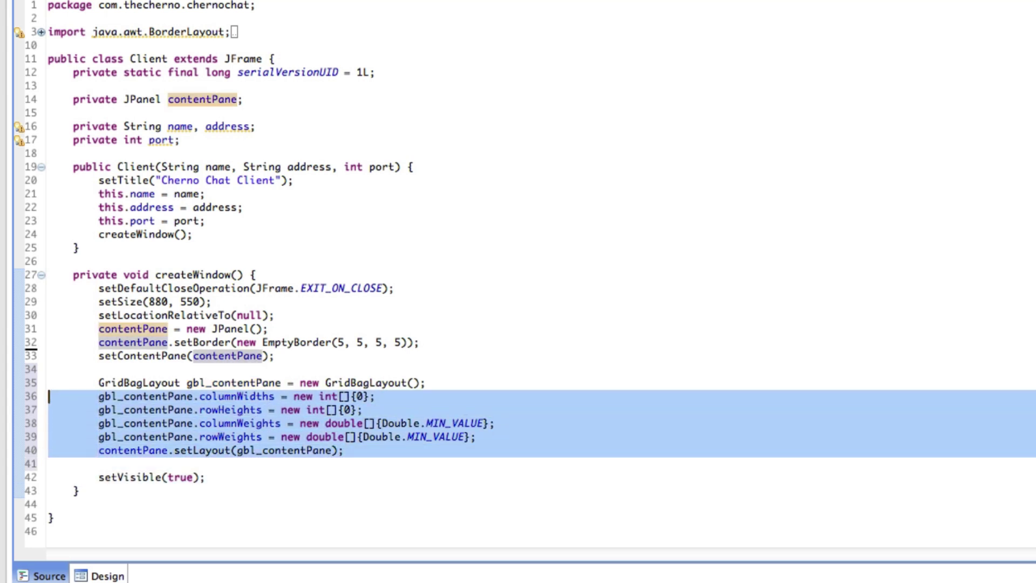
key("shift+Up")
left_click(402, 383)
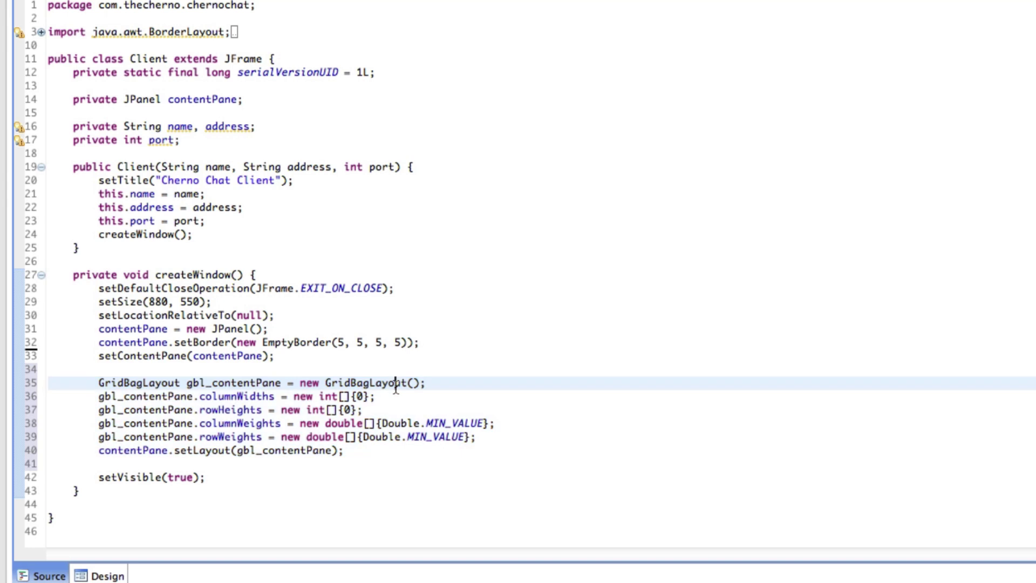
Inspect the columnWidths, rowHeights and weights arrays and every use of gbl_contentPane
left_click(332, 408)
left_click(347, 410)
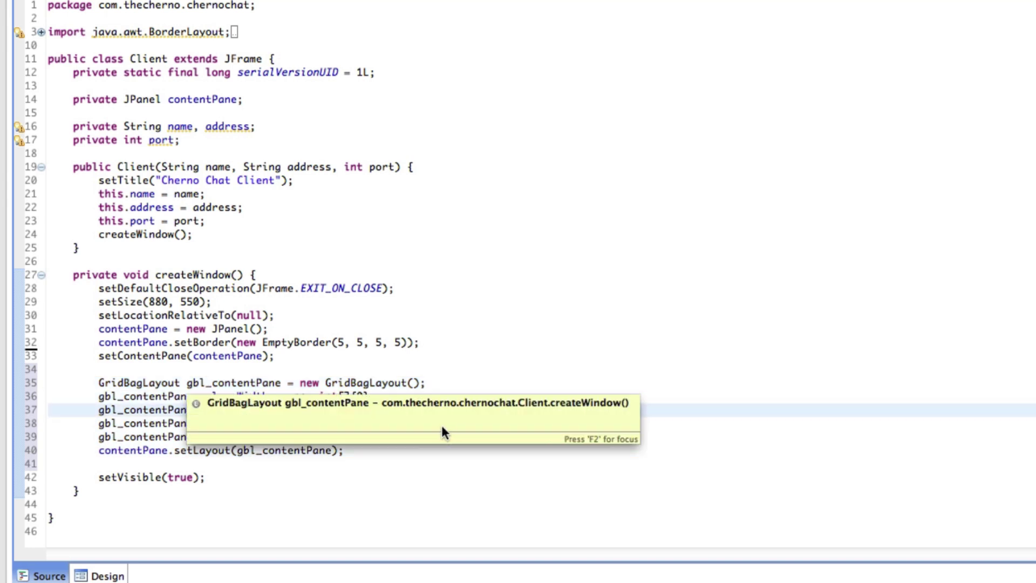
left_click(622, 416)
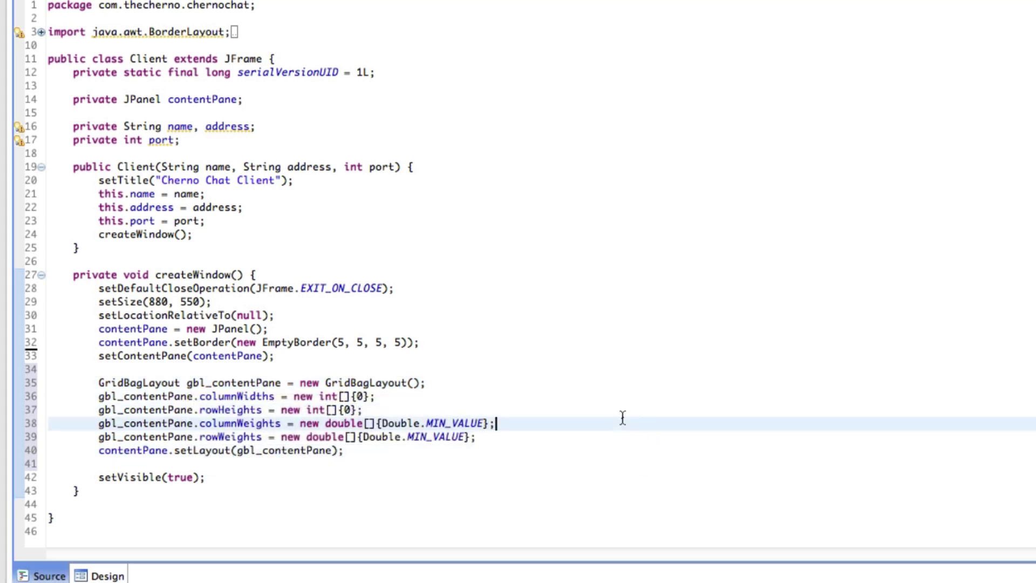
left_click(598, 435)
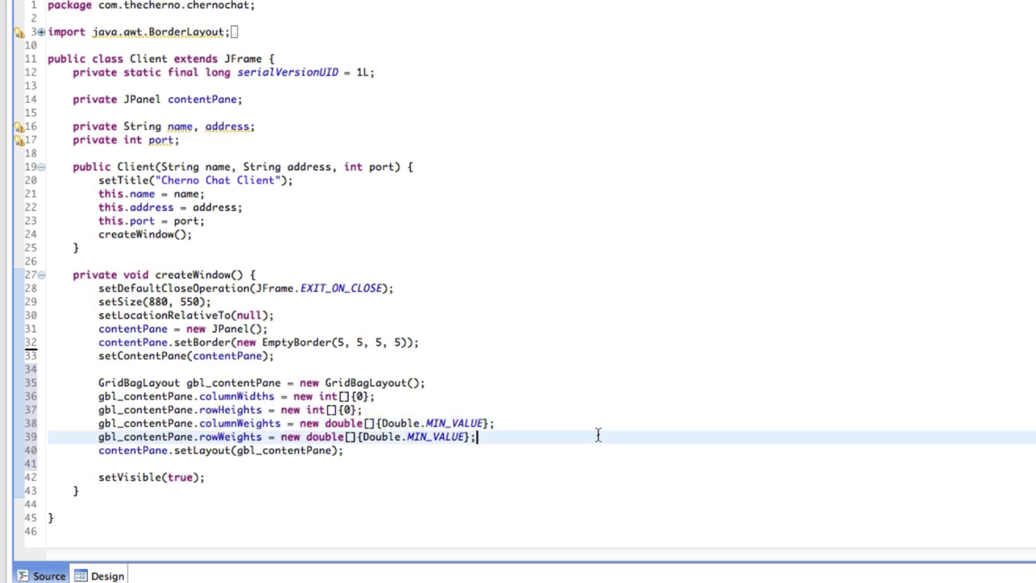
double_click(212, 397)
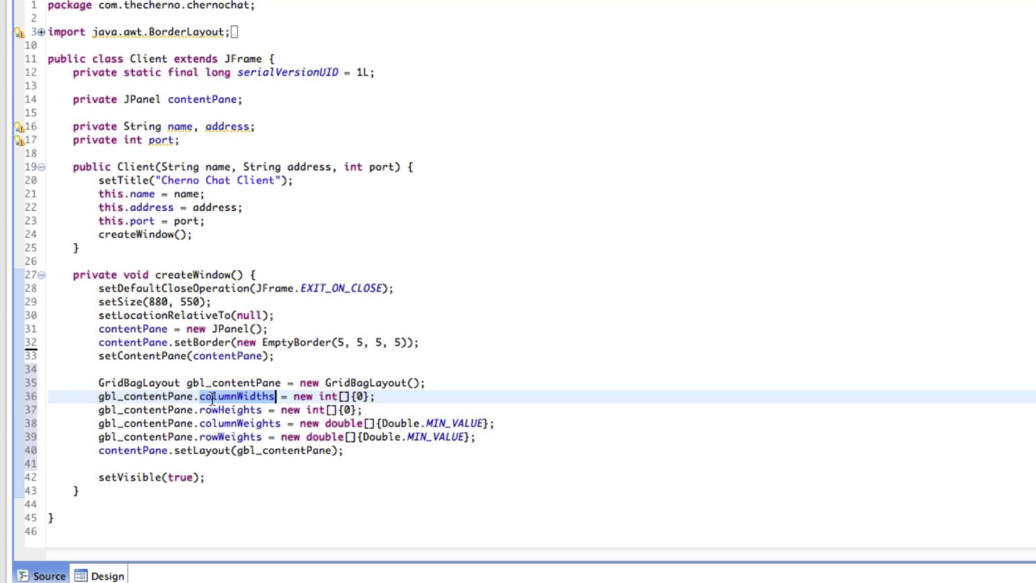
double_click(218, 382)
double_click(141, 382)
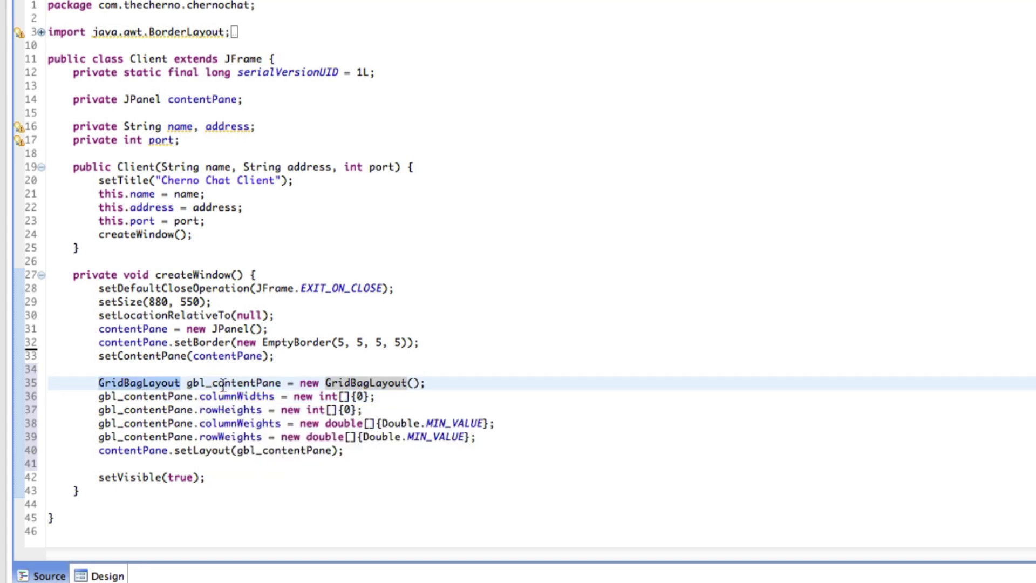
left_click(190, 470)
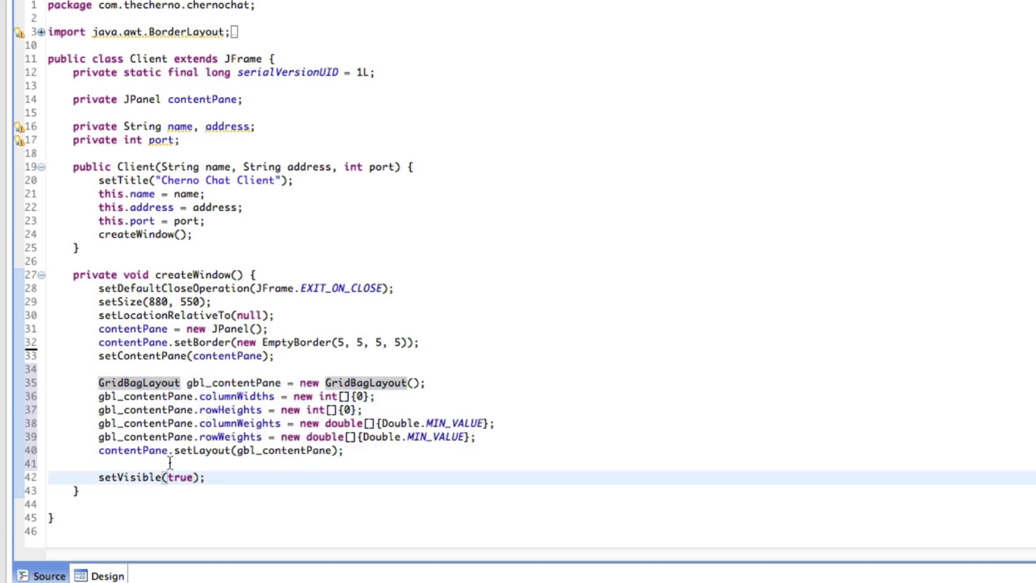
double_click(194, 451)
left_click(219, 382)
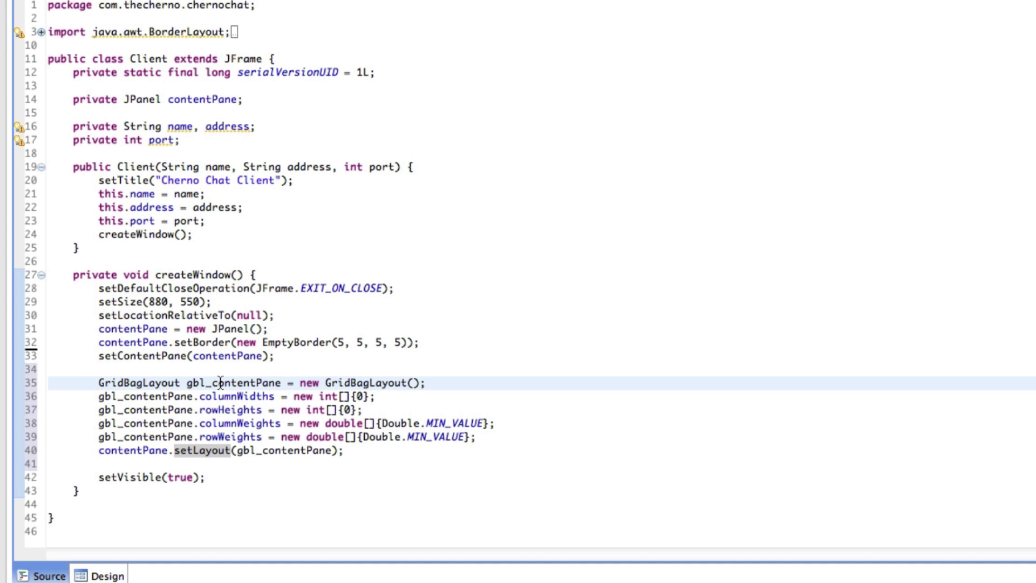
double_click(221, 382)
left_click(330, 451)
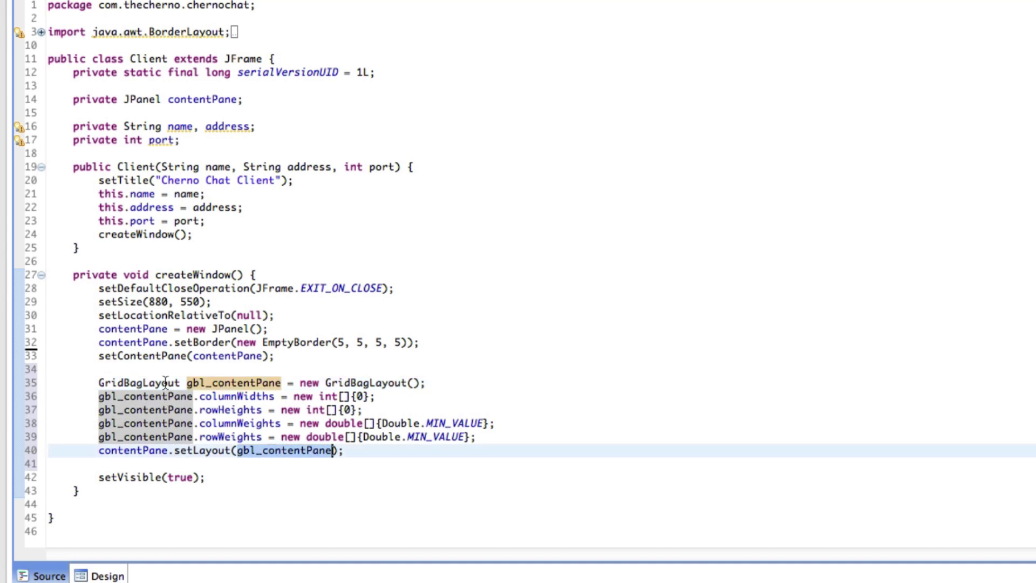
left_click(415, 451)
key("Return")
key("Return")
type("contentPane.set")
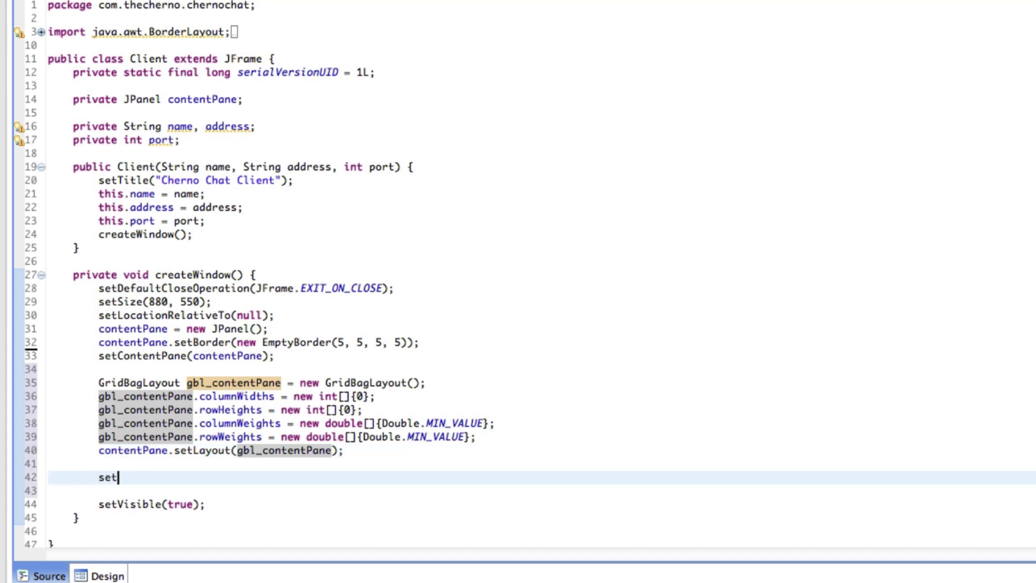
type("Layout")
key("Return")
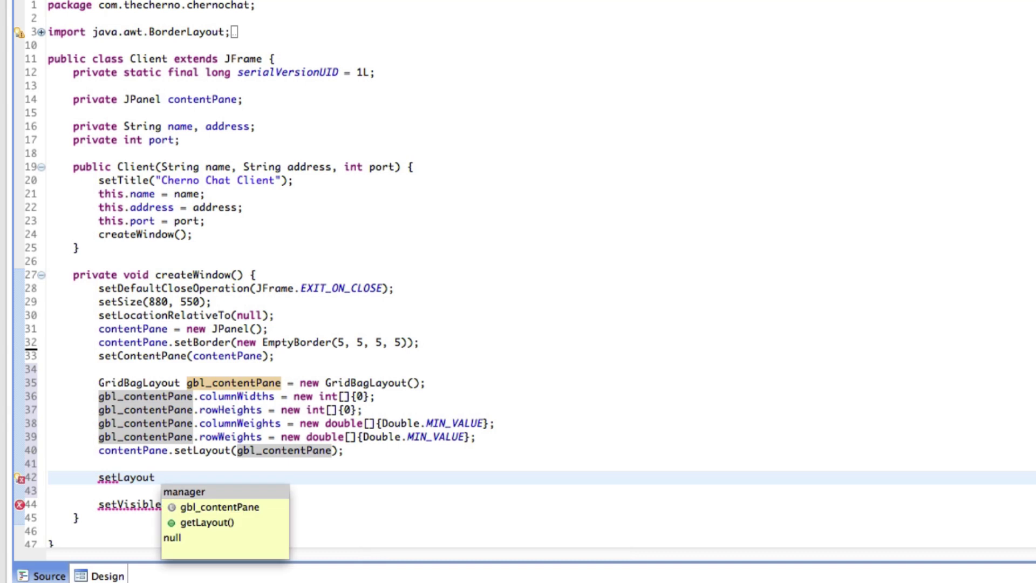
type("(new Border")
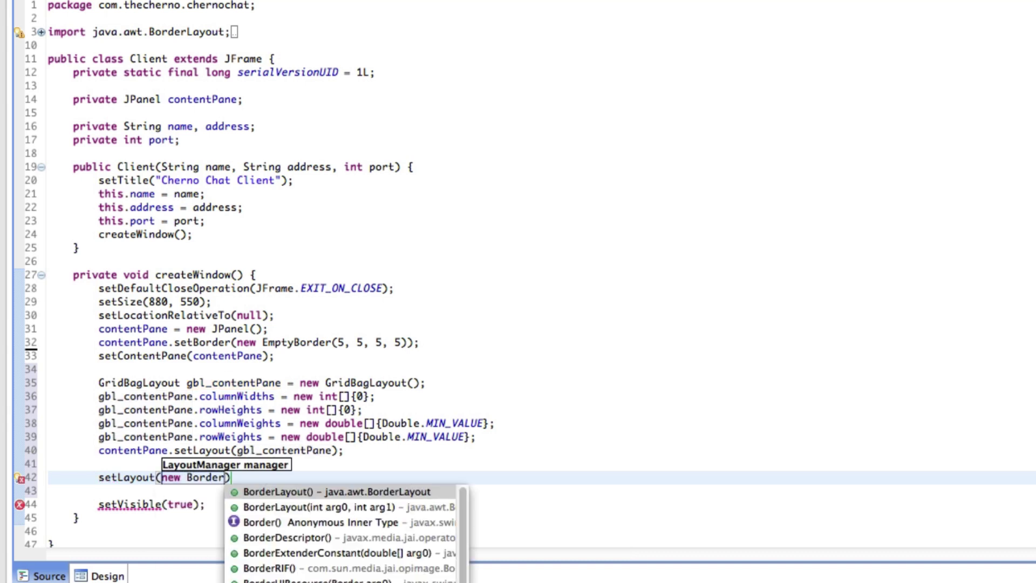
key("Return")
type(";")
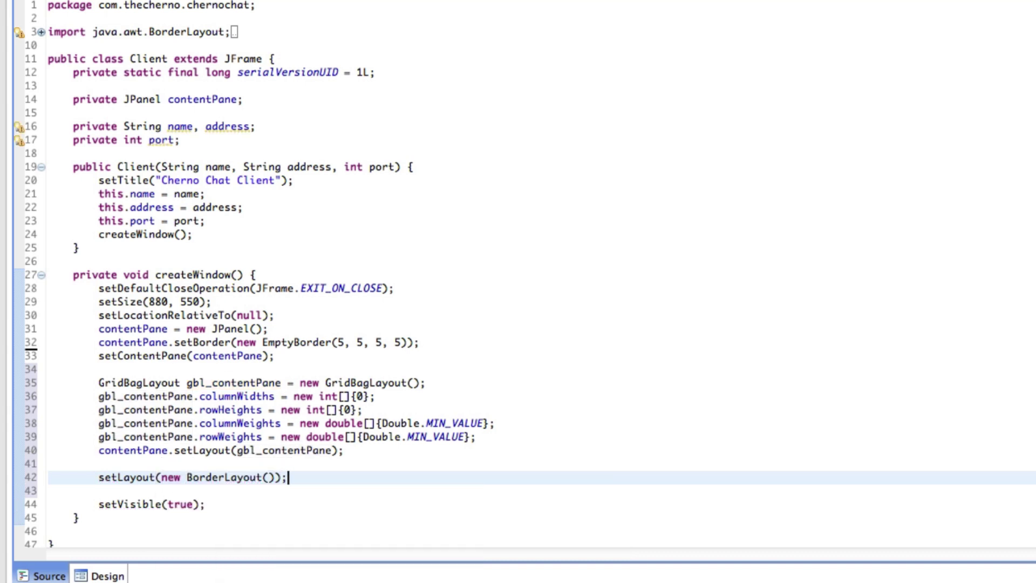
left_click(353, 464)
left_click(150, 382)
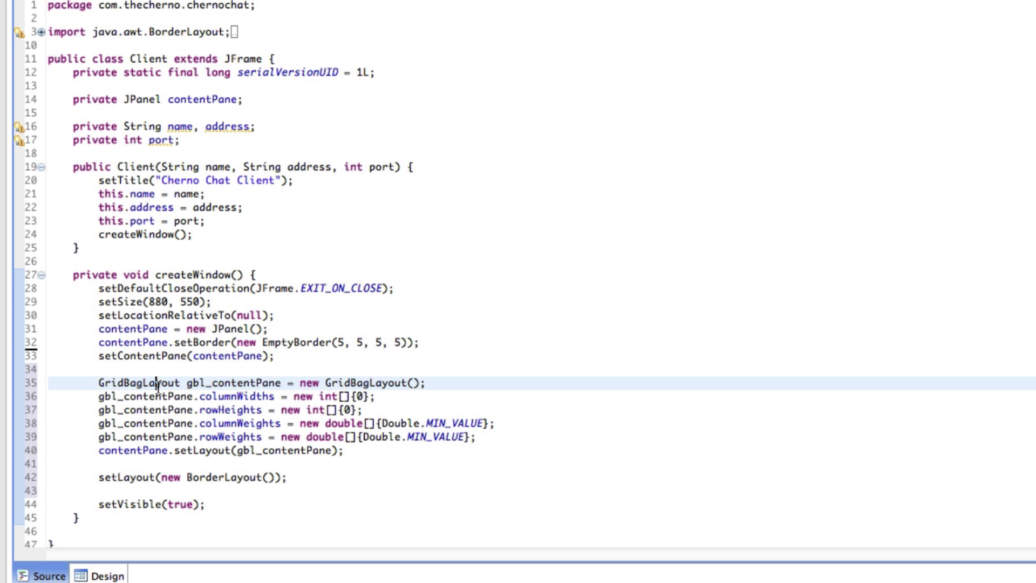
double_click(235, 396)
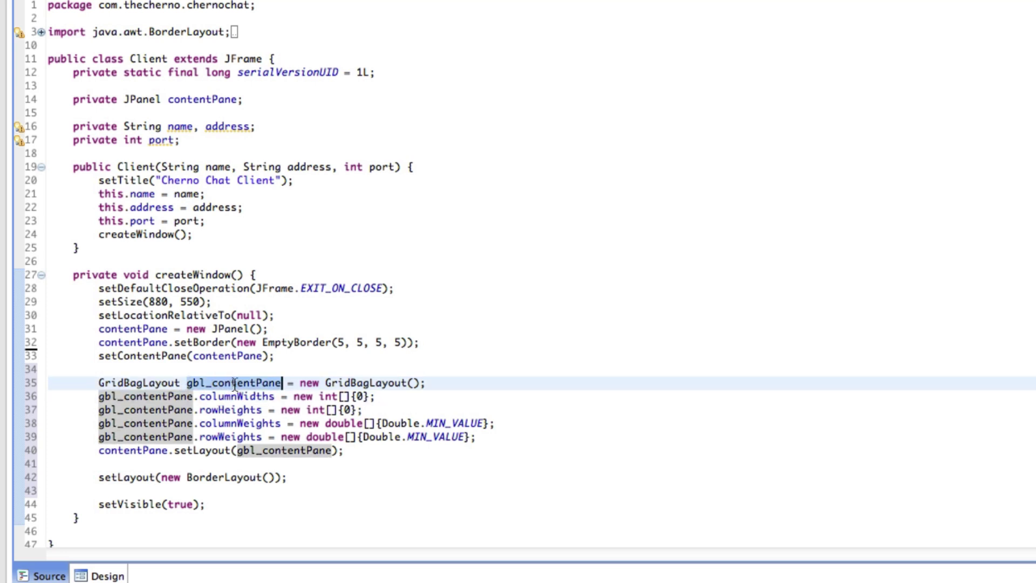
left_click(201, 396)
left_click(174, 409)
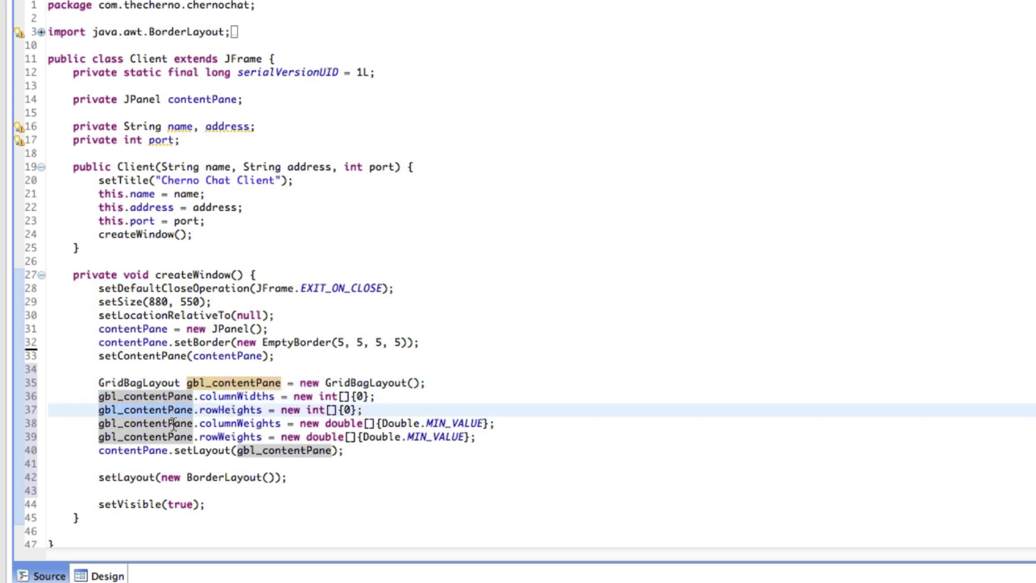
left_click(196, 436)
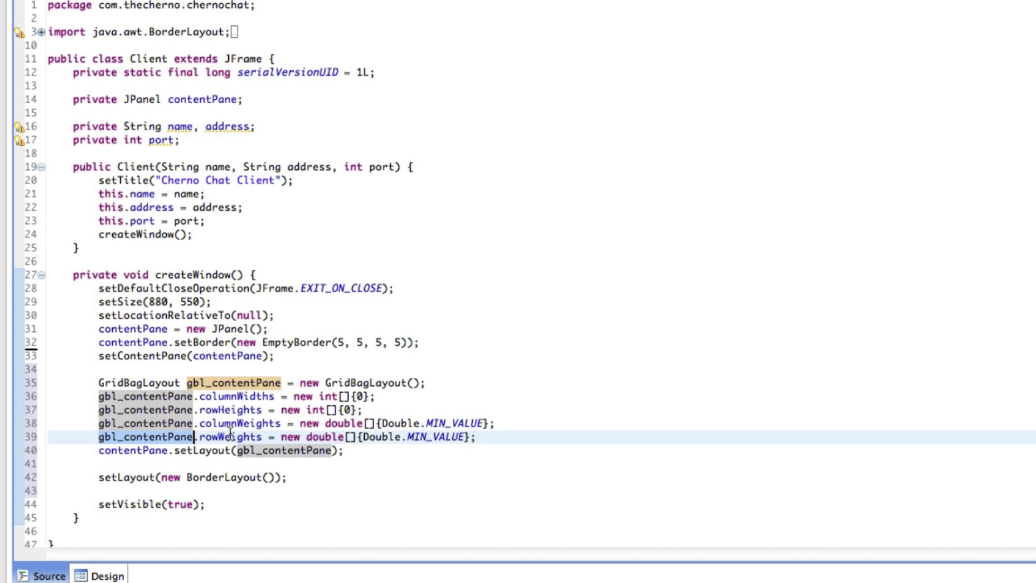
left_click(81, 463)
key("shift+Down")
key("shift+Down")
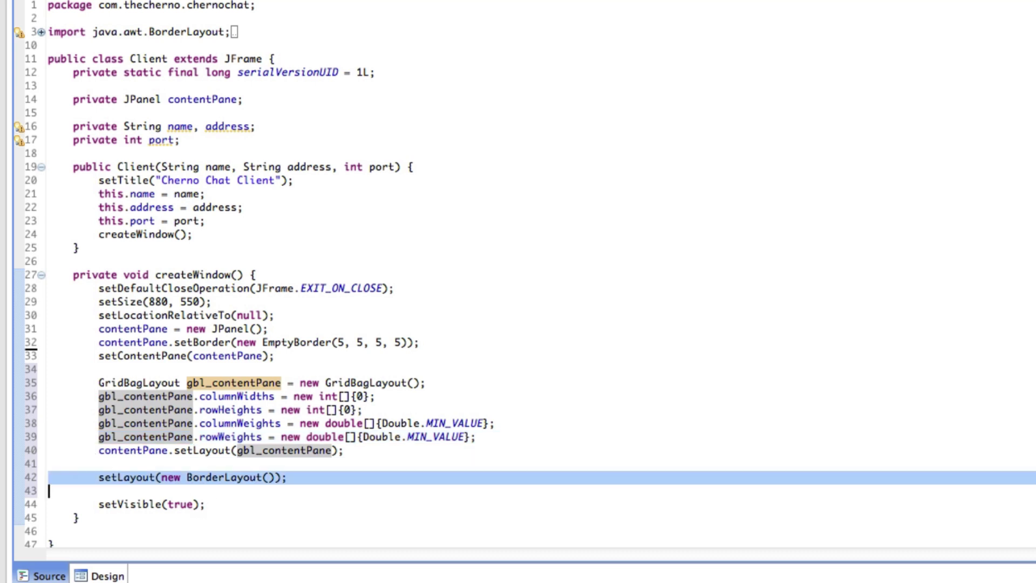
key("BackSpace")
key("BackSpace")
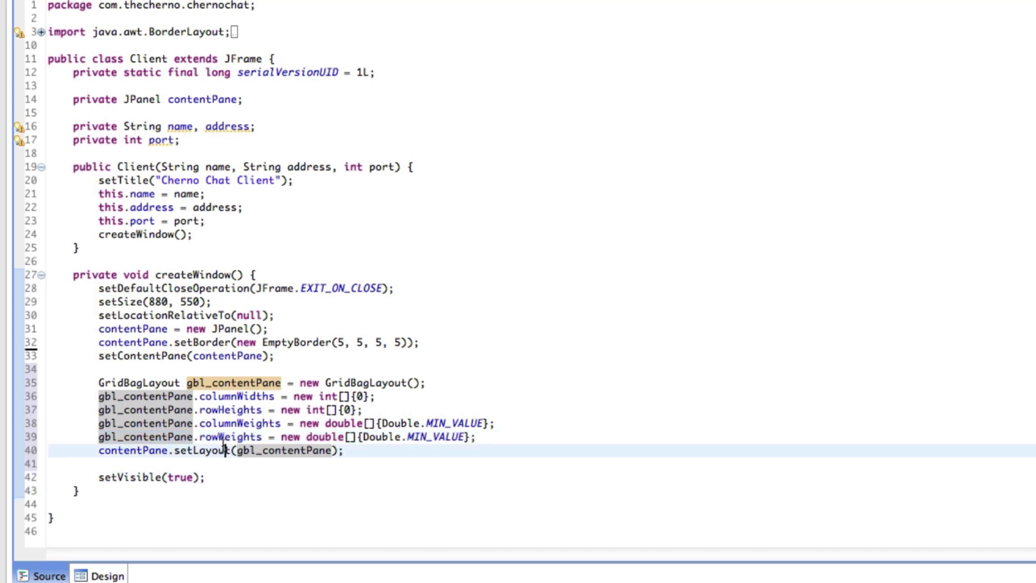
double_click(288, 450)
left_click_drag(100, 382, 524, 446)
left_click(525, 446)
double_click(236, 396)
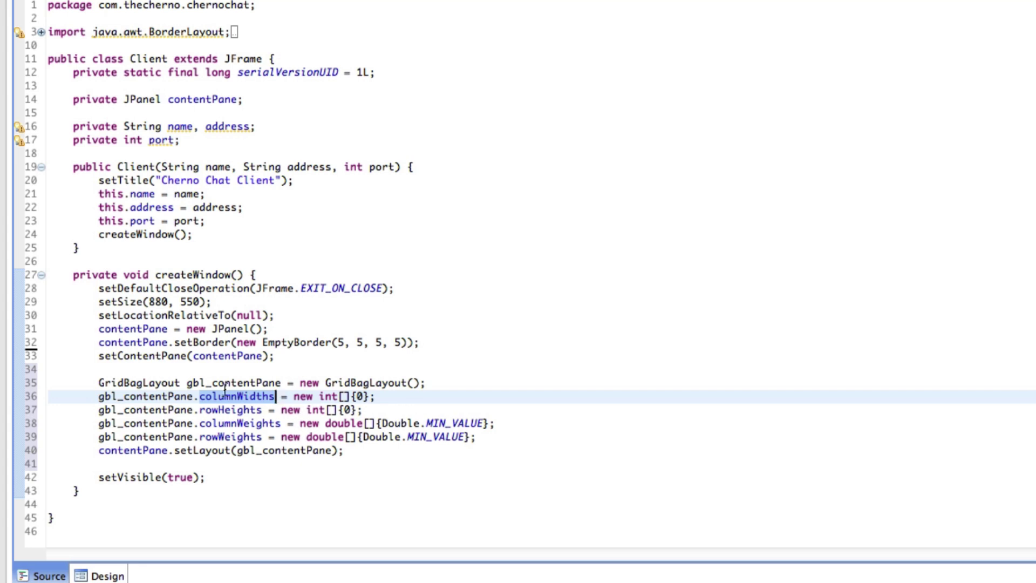
left_click(97, 575)
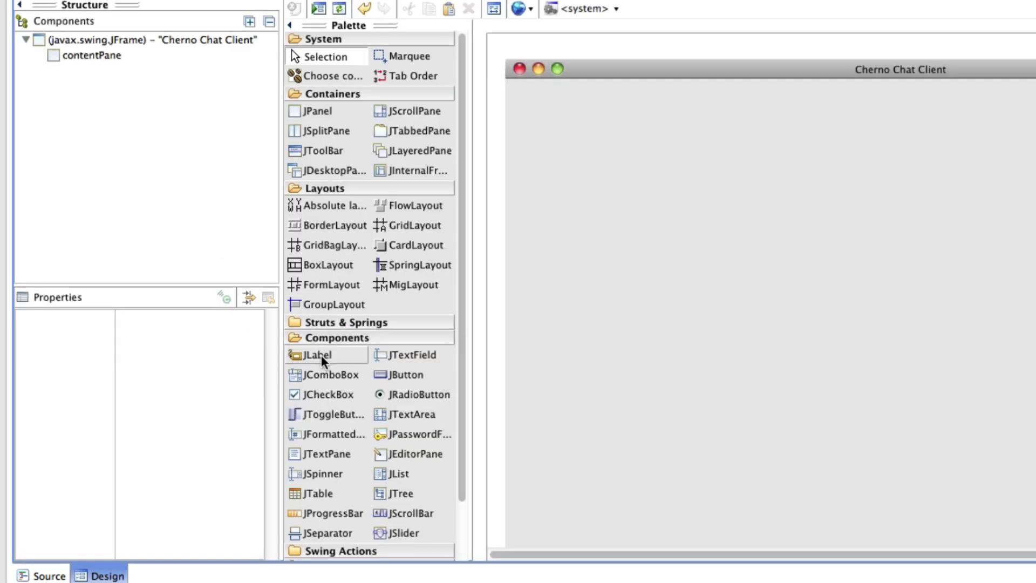
left_click(405, 374)
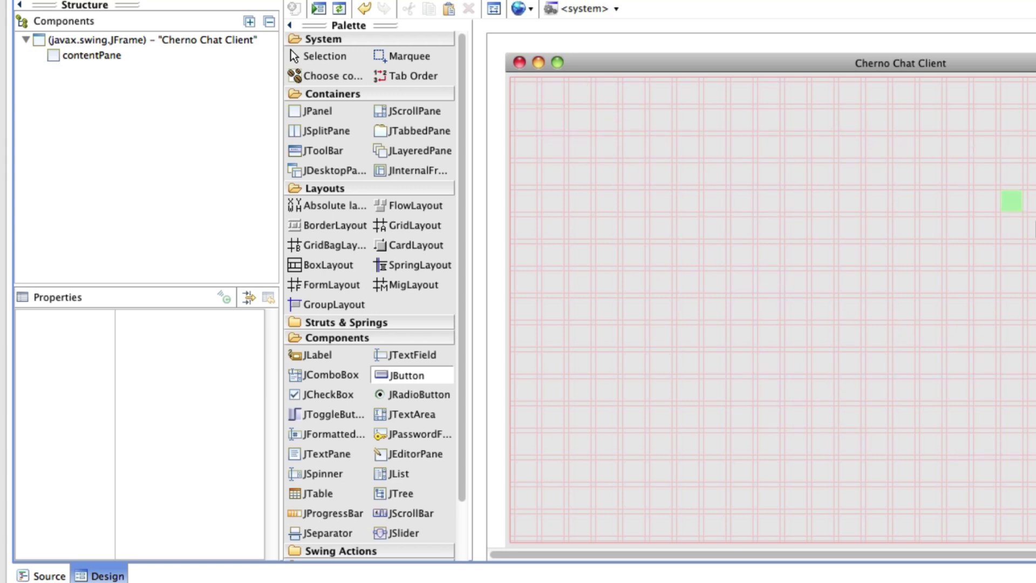
mouse_move(615, 549)
left_mouse_down()
mouse_move(649, 552)
mouse_move(624, 549)
left_mouse_up()
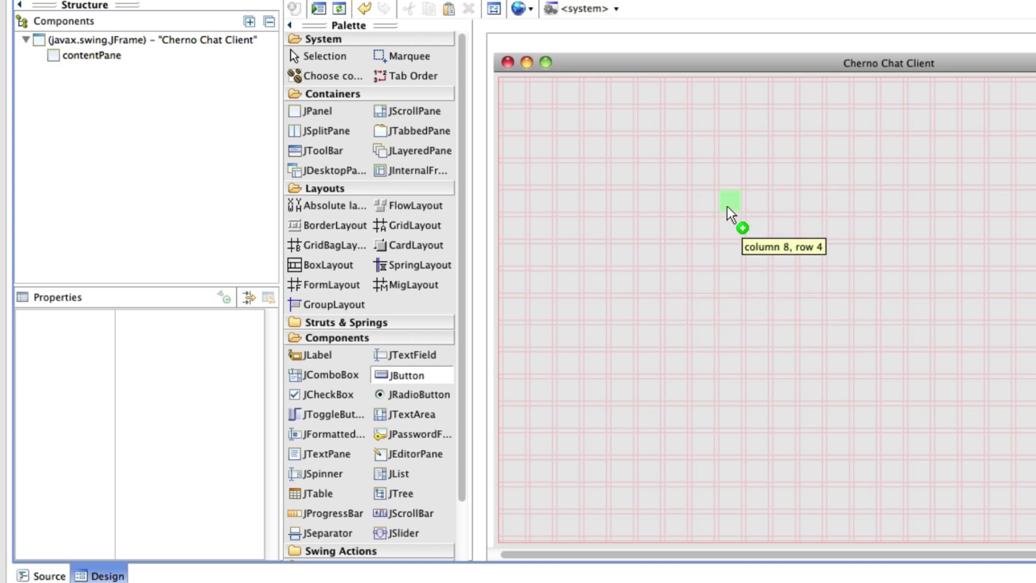
Check the rowHeights code around lines 35–37, then return to the Design view
left_click(49, 575)
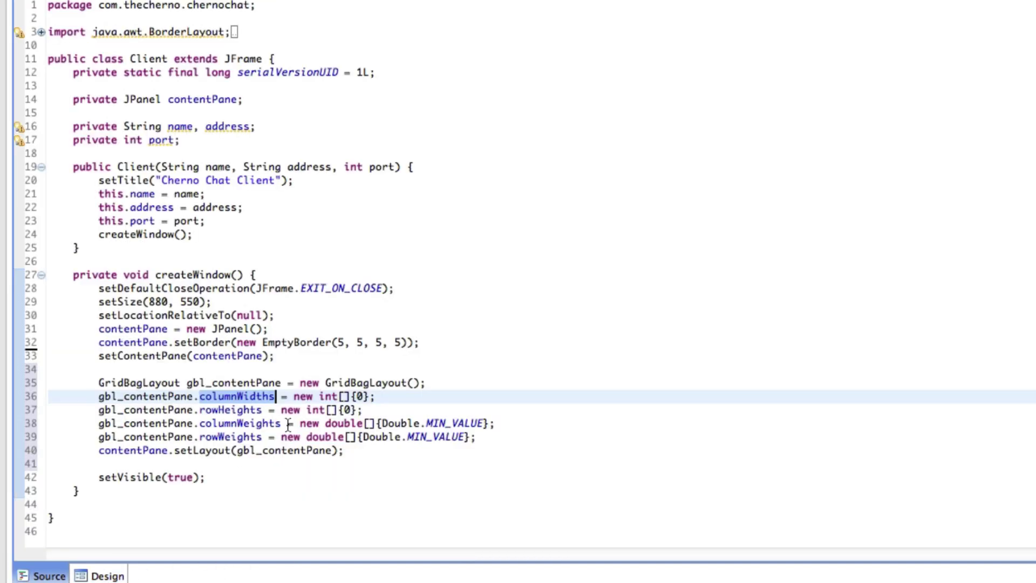
left_click(348, 410)
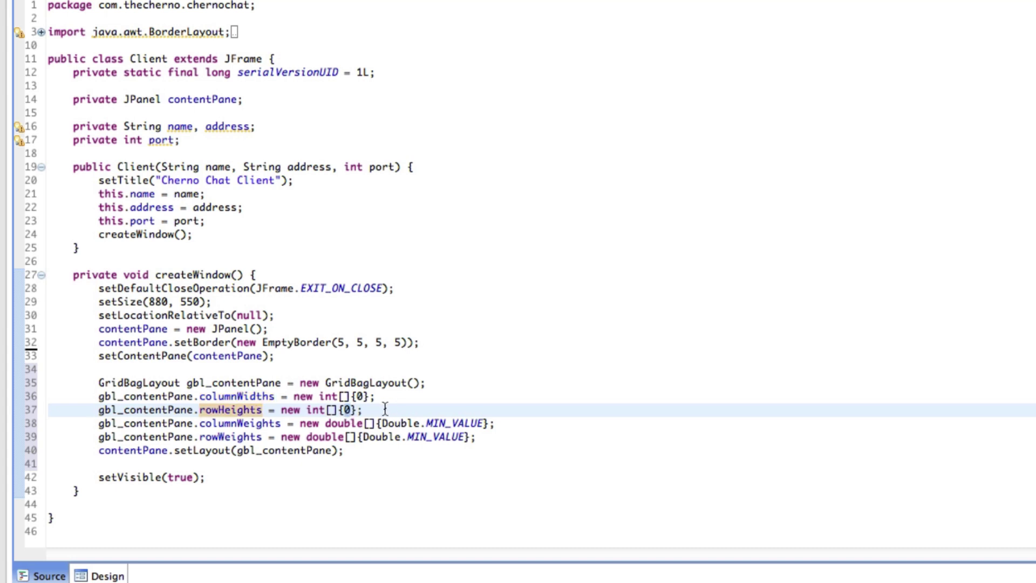
left_click(233, 410)
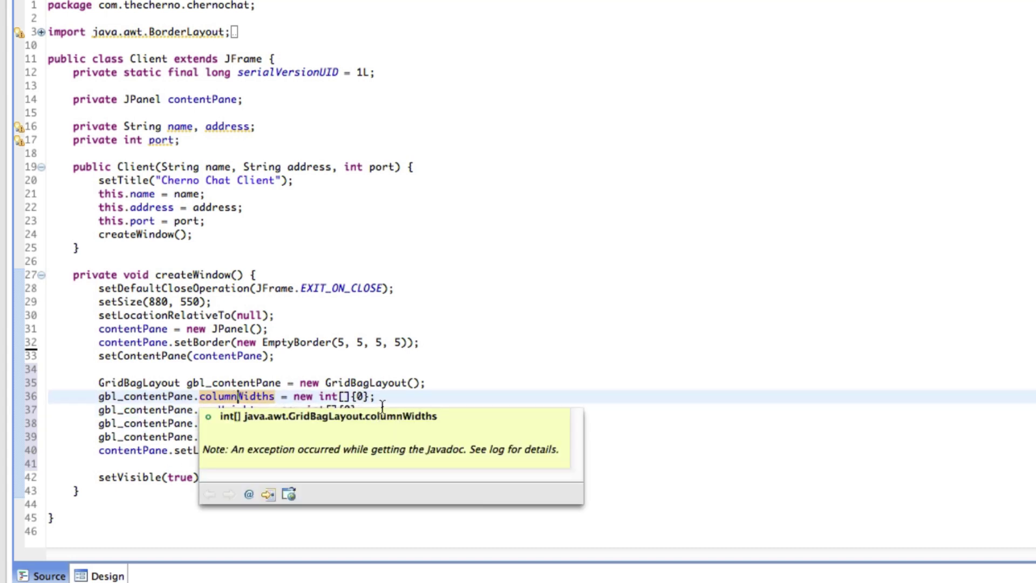
left_click(381, 383)
left_click(352, 397)
left_click(356, 401)
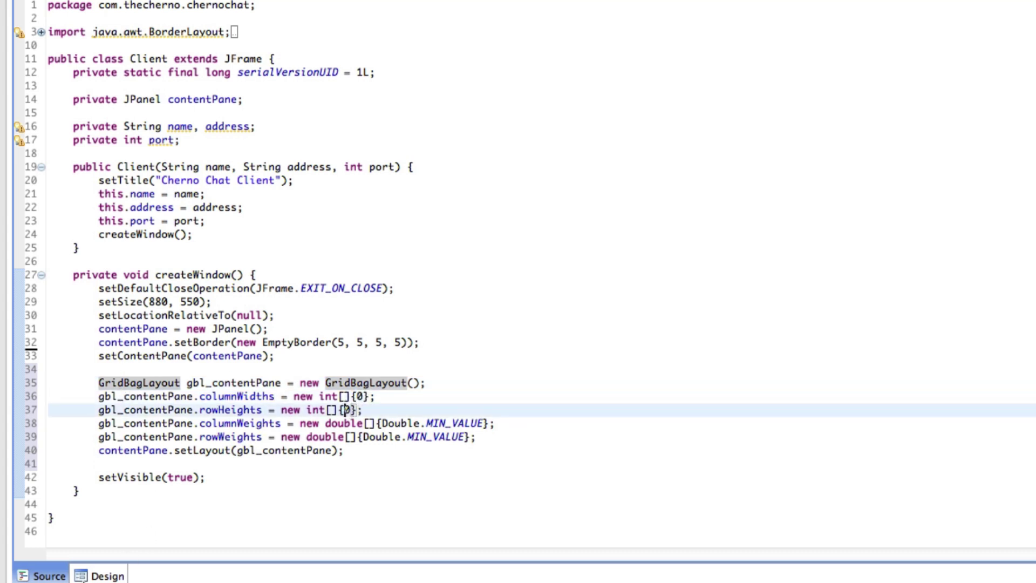
left_click(108, 575)
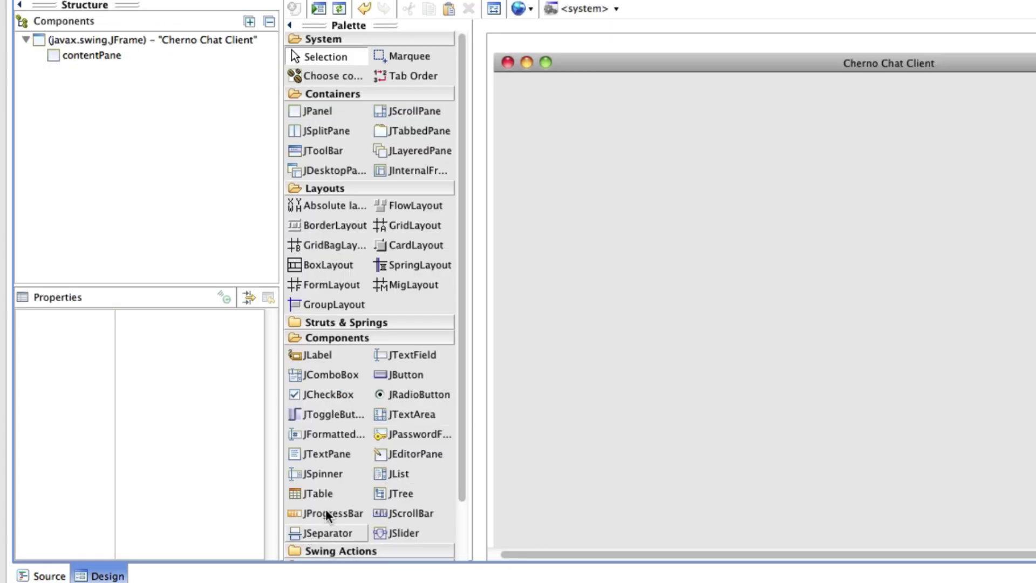
Place a JTextArea at column 0, row 0 with its text set to 'history'
left_click(391, 374)
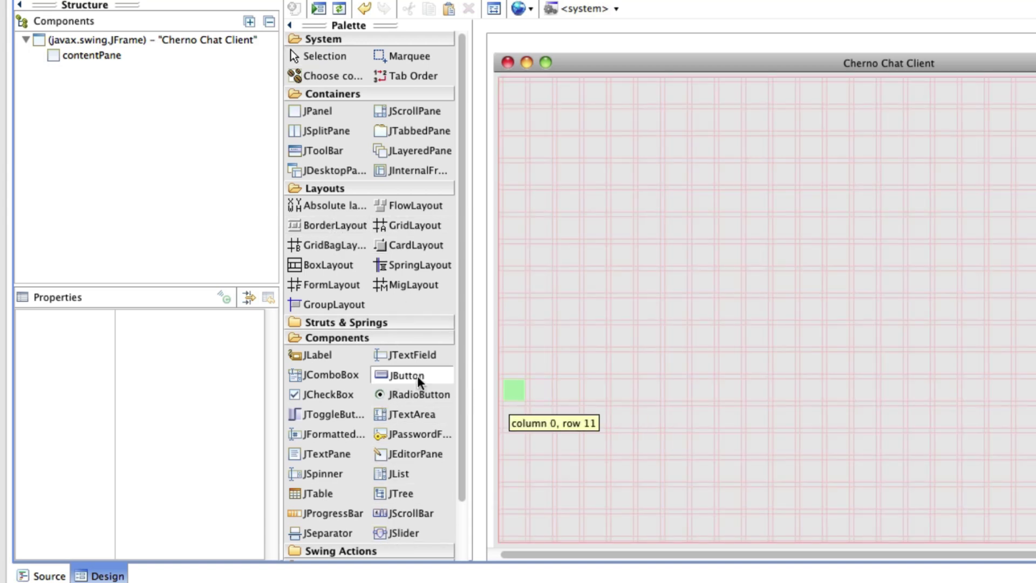
left_click(321, 373)
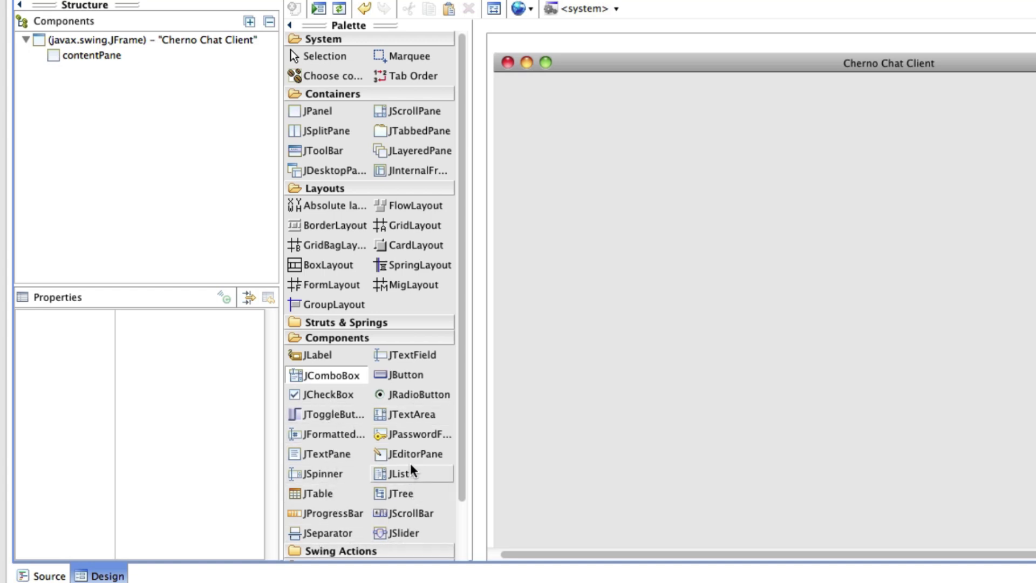
left_click(406, 417)
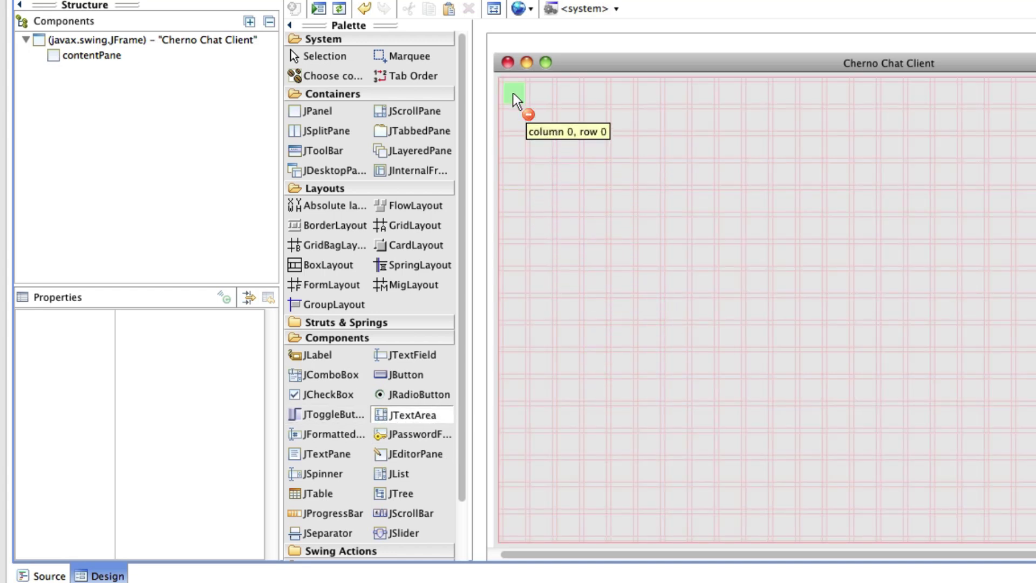
left_click(561, 339)
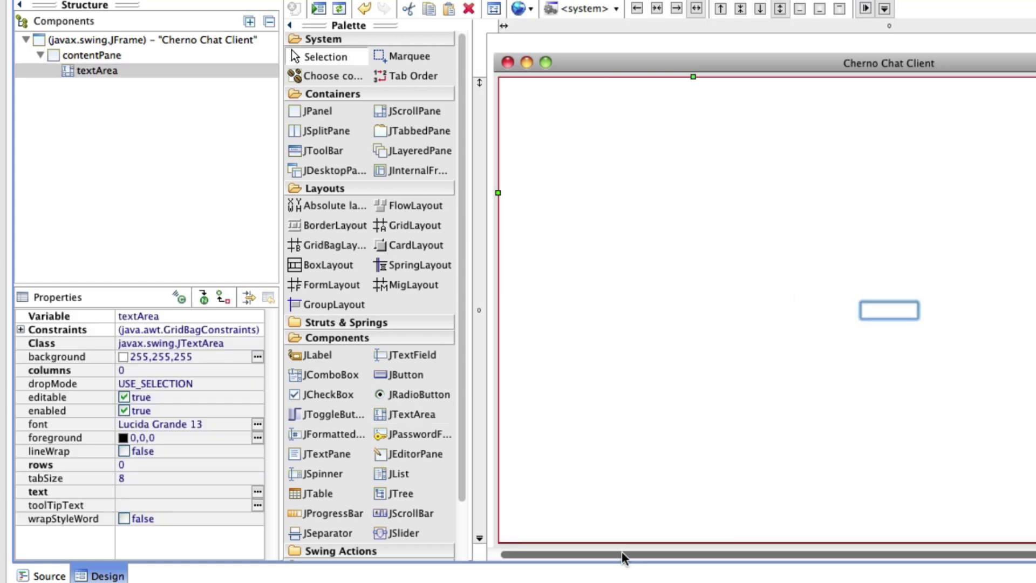
mouse_move(622, 554)
left_mouse_down()
mouse_move(738, 561)
mouse_move(550, 548)
left_mouse_up()
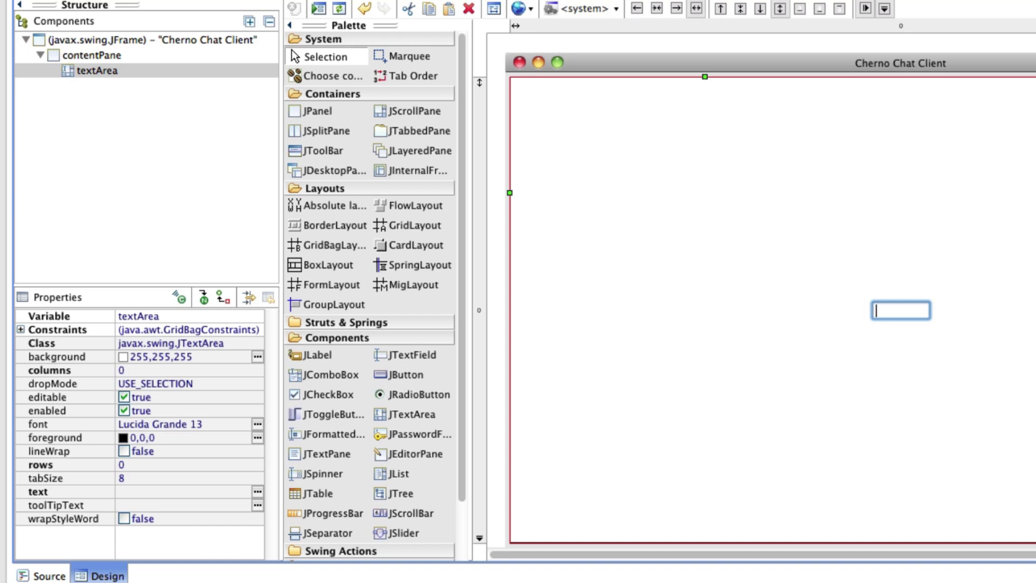
type("history")
key("Return")
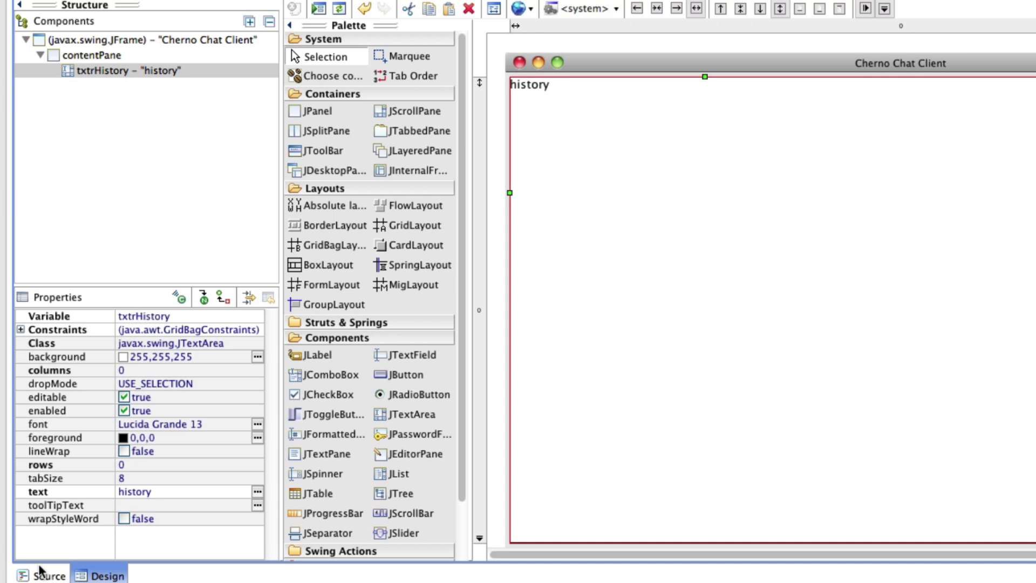
Clear the text area's text to empty and view the generated source
left_click(139, 492)
key("BackSpace")
key("BackSpace")
key("BackSpace")
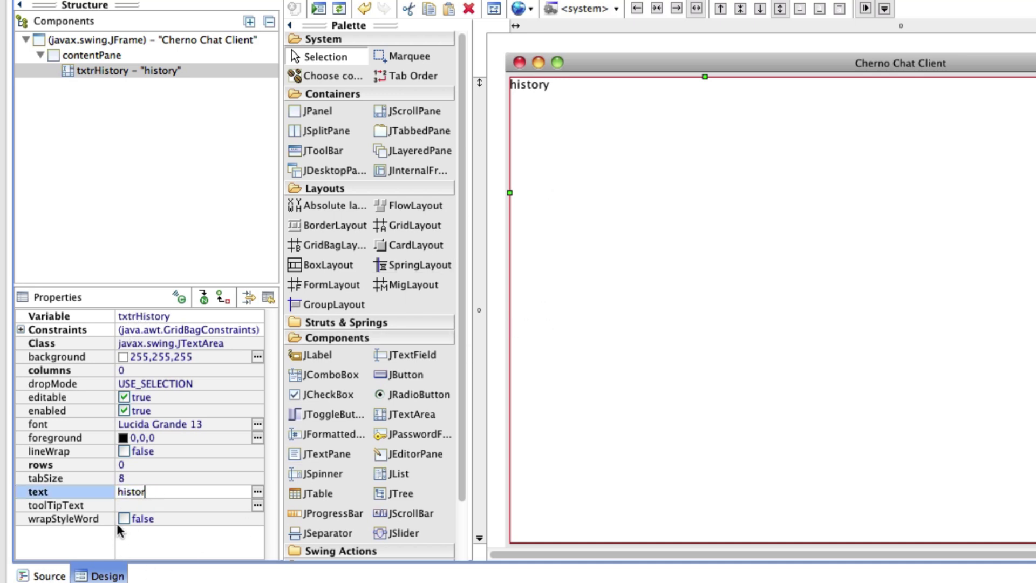
key("BackSpace")
key("Return")
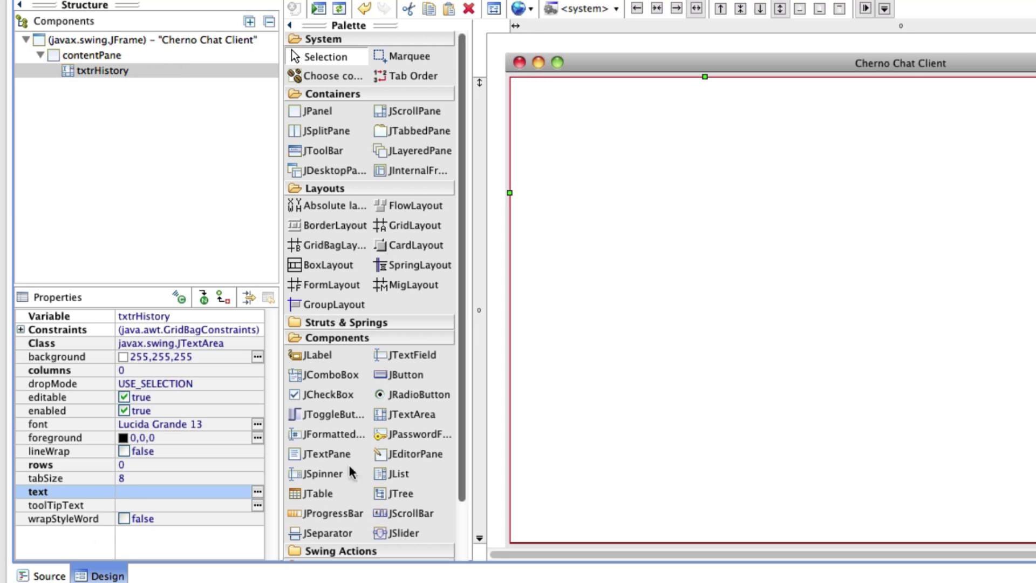
left_click(49, 575)
left_click(267, 380)
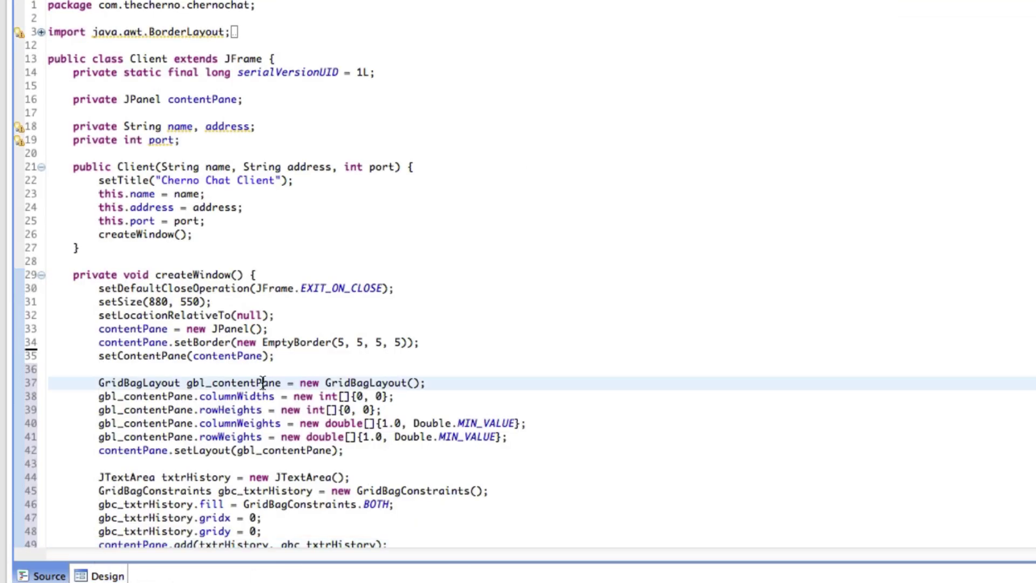
scroll(267, 380, "down", 3)
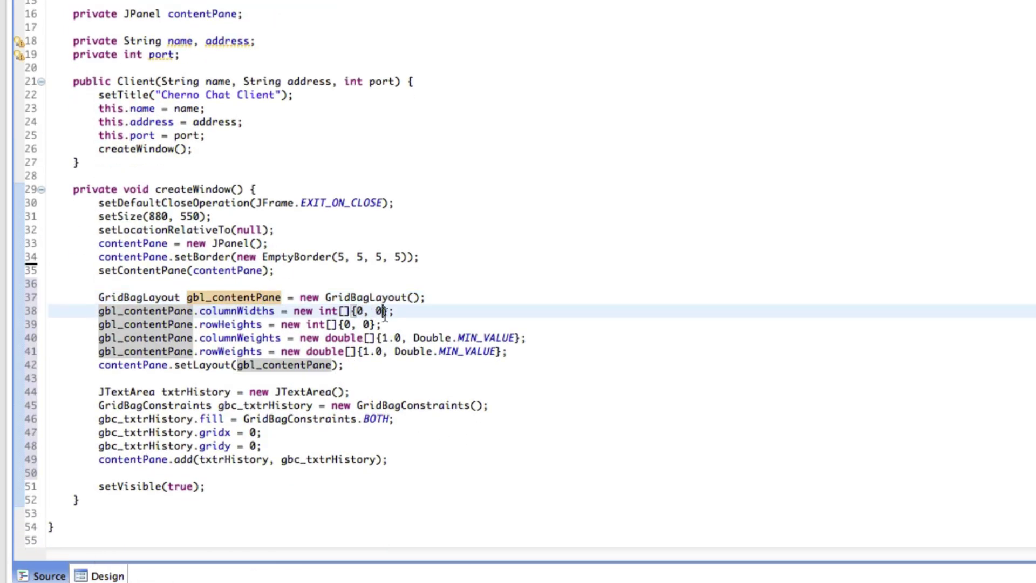
left_click(268, 433)
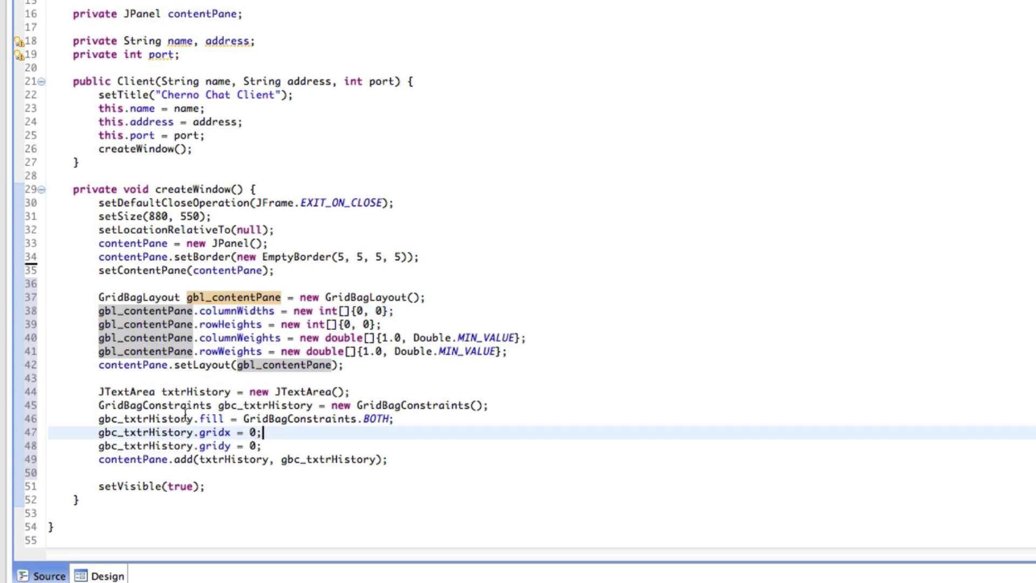
left_click_drag(93, 418, 350, 444)
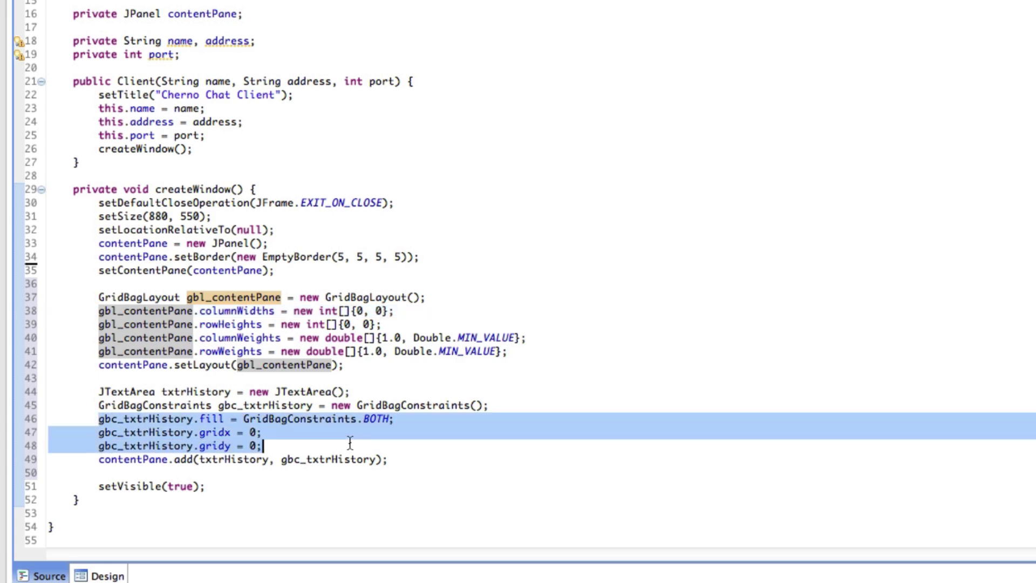
left_click(162, 405)
left_click(701, 445)
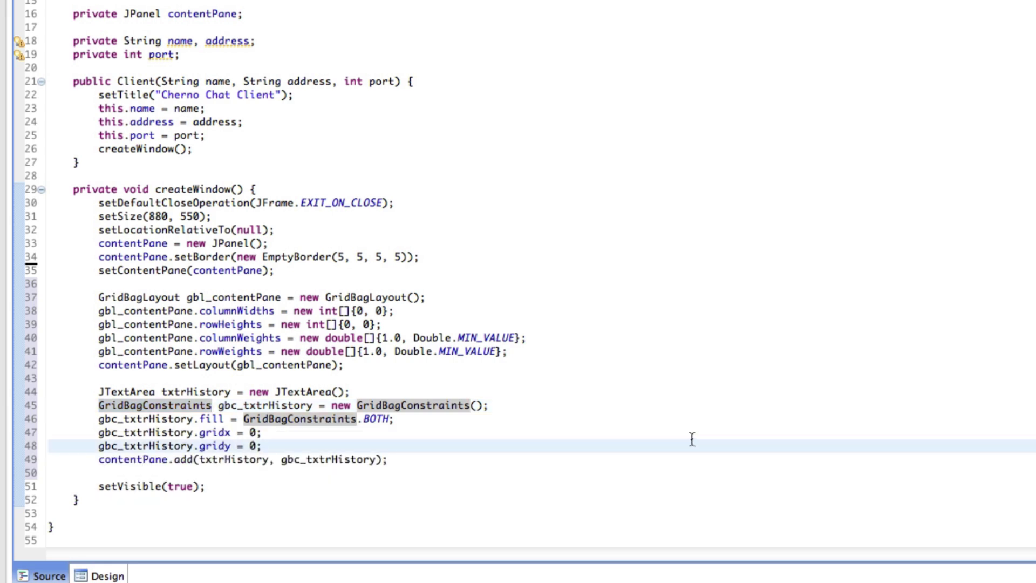
left_click(548, 462)
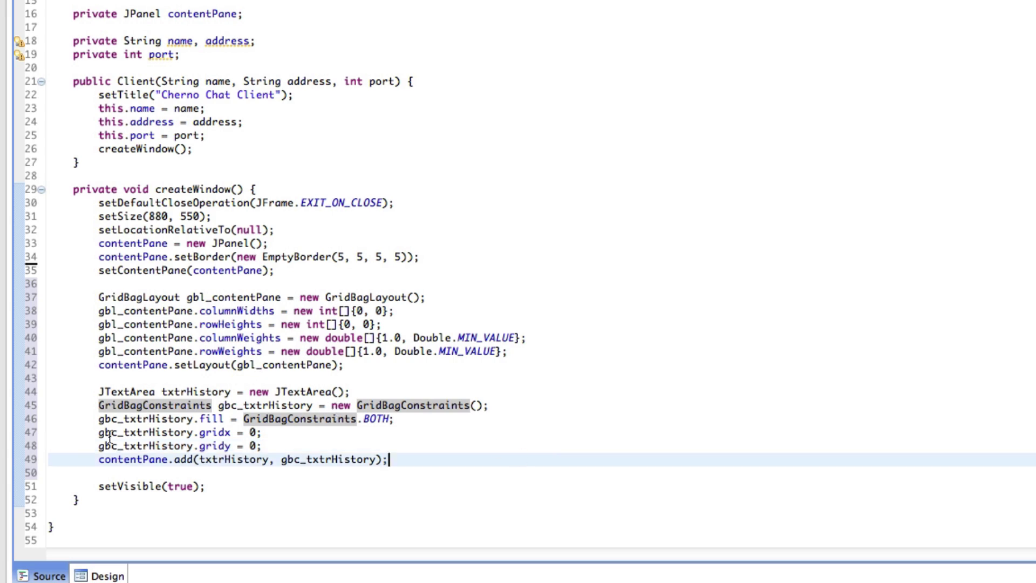
left_click(348, 315)
left_click(317, 322)
double_click(378, 312)
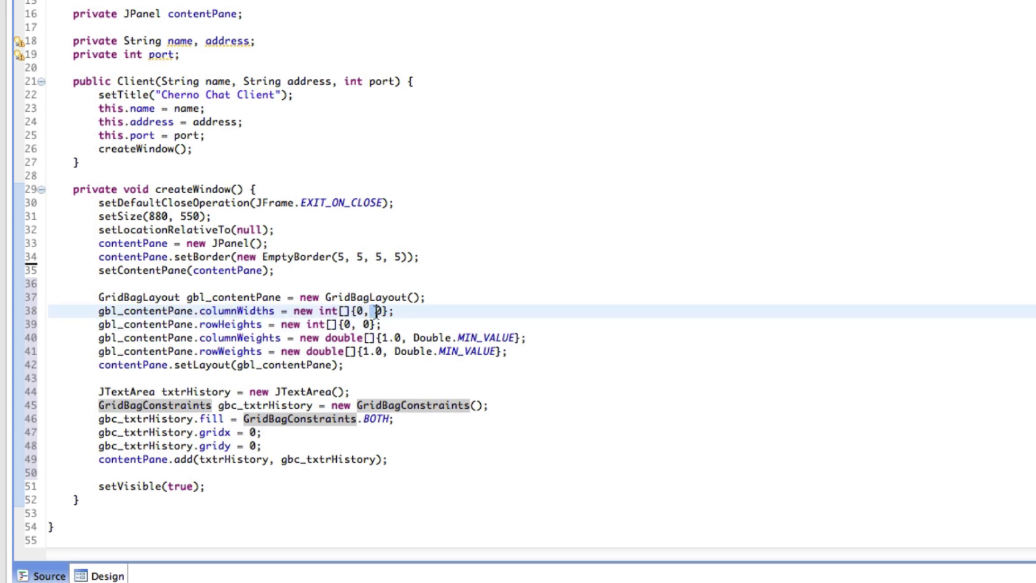
left_click(380, 323)
left_click(366, 322)
left_click(291, 418)
left_click(213, 404)
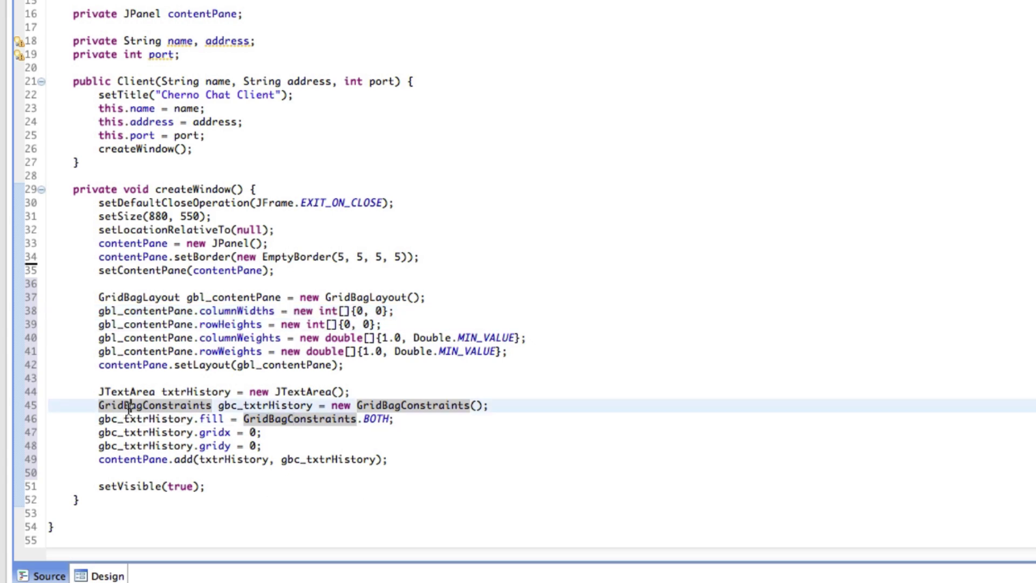
double_click(196, 392)
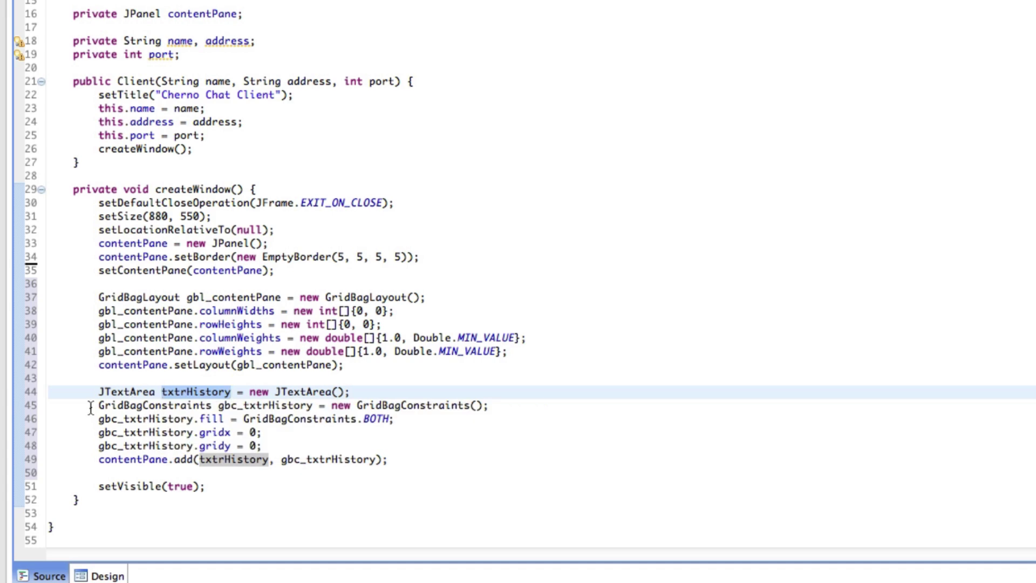
left_click_drag(91, 407, 580, 407)
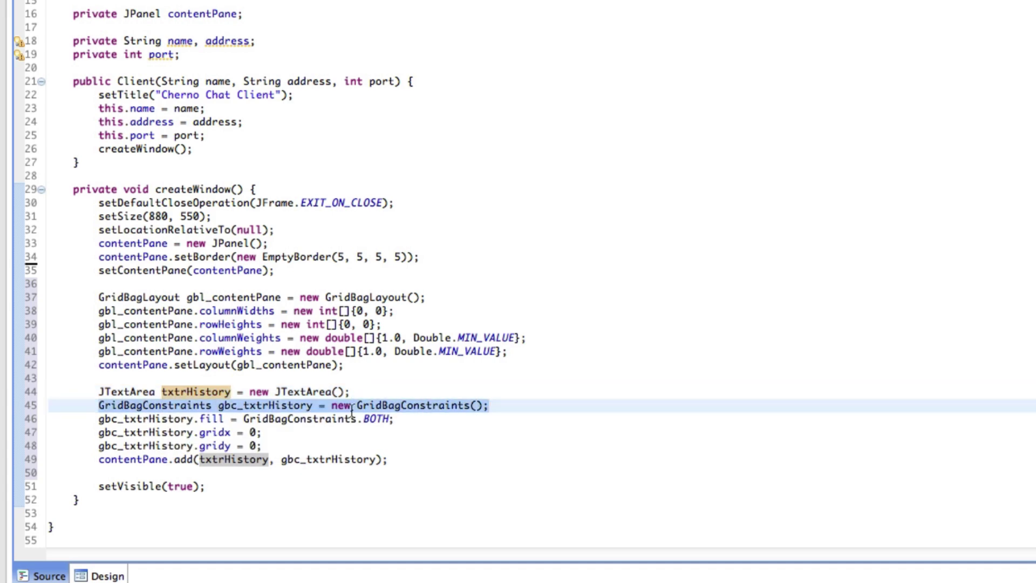
left_click(170, 421)
left_click_drag(239, 420, 358, 419)
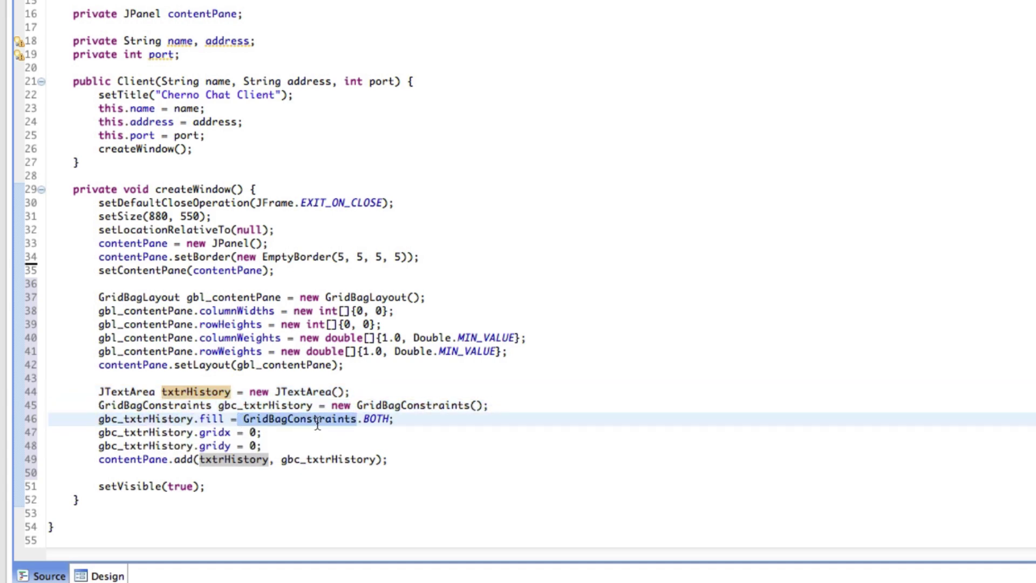
left_click(364, 419)
double_click(215, 432)
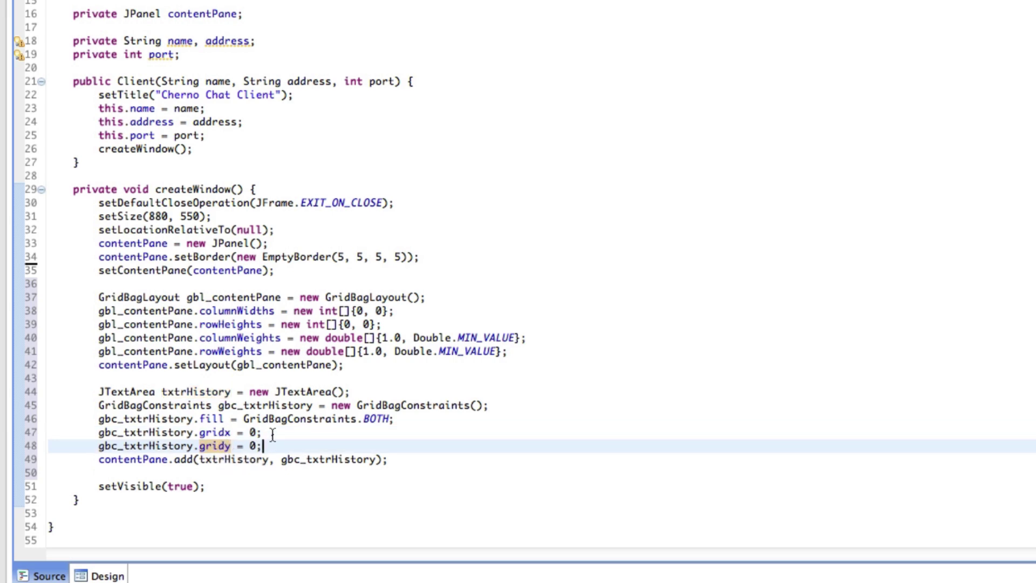
left_click(374, 311)
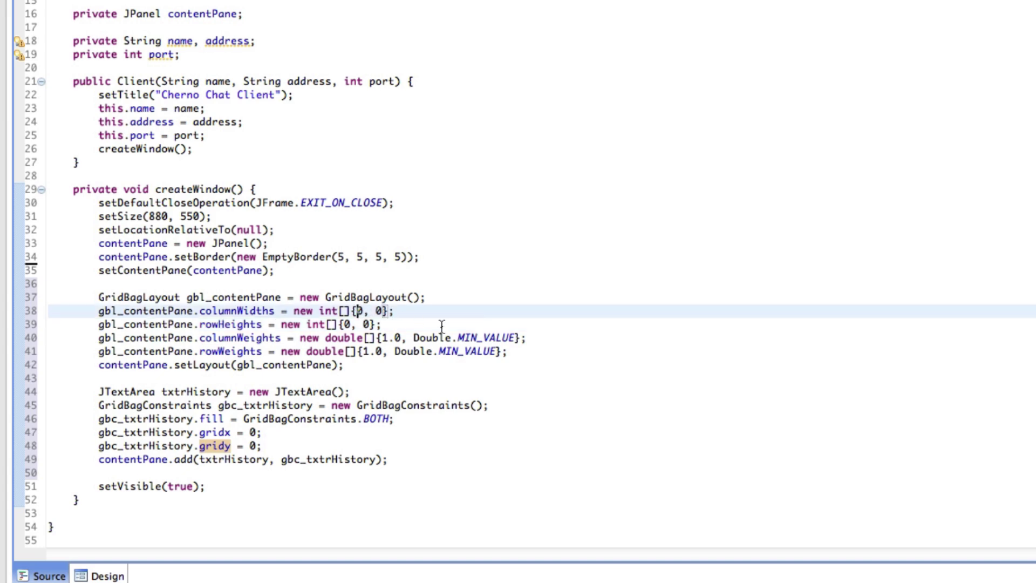
Edit columnWidths to {10, 860, 10}, checked against the 880×550 window size
key("Right")
key("Right")
key("Right")
type("10,")
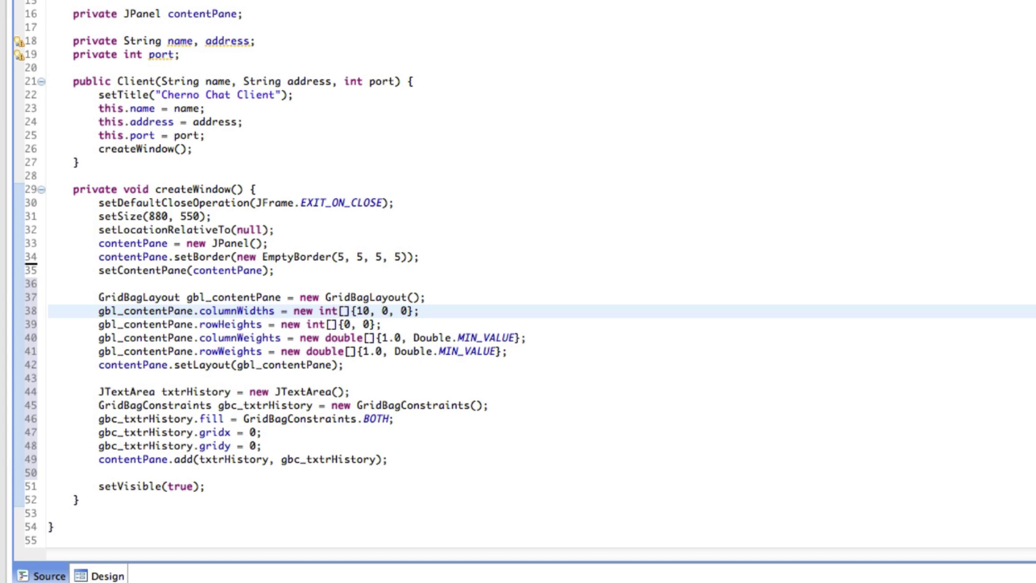
key("BackSpace")
scroll(229, 290, "up", 3)
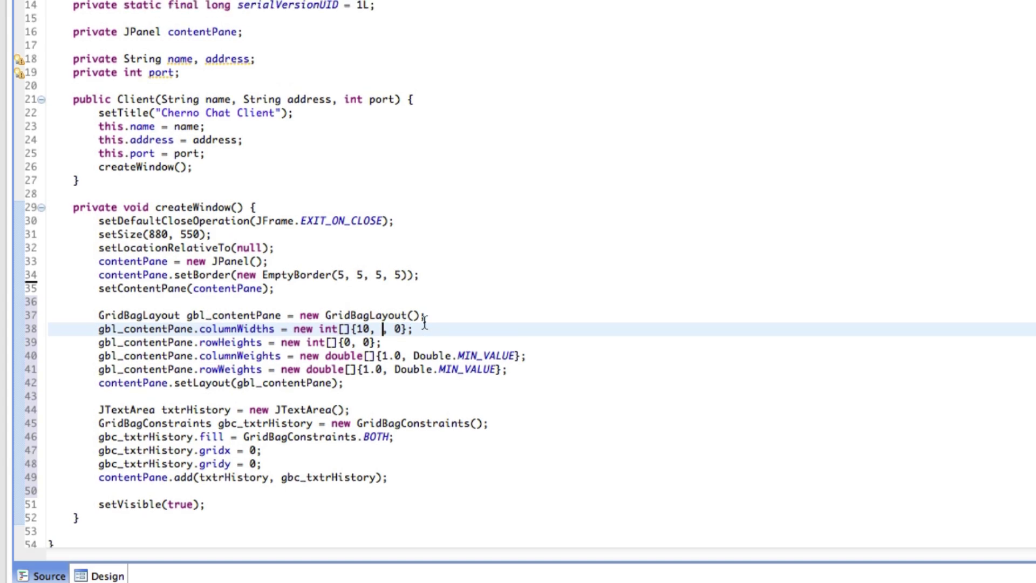
scroll(229, 290, "down", 3)
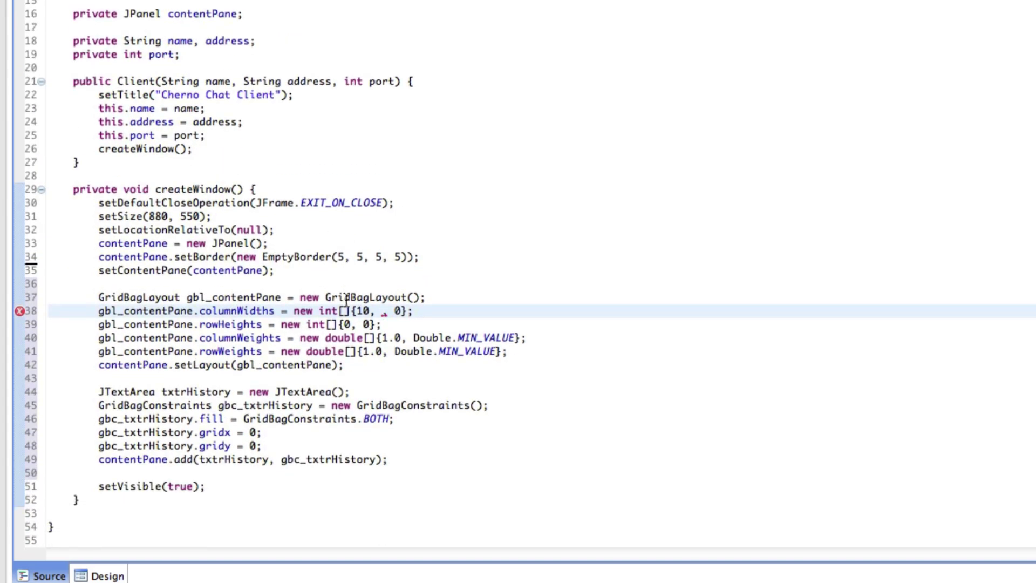
left_click(150, 216)
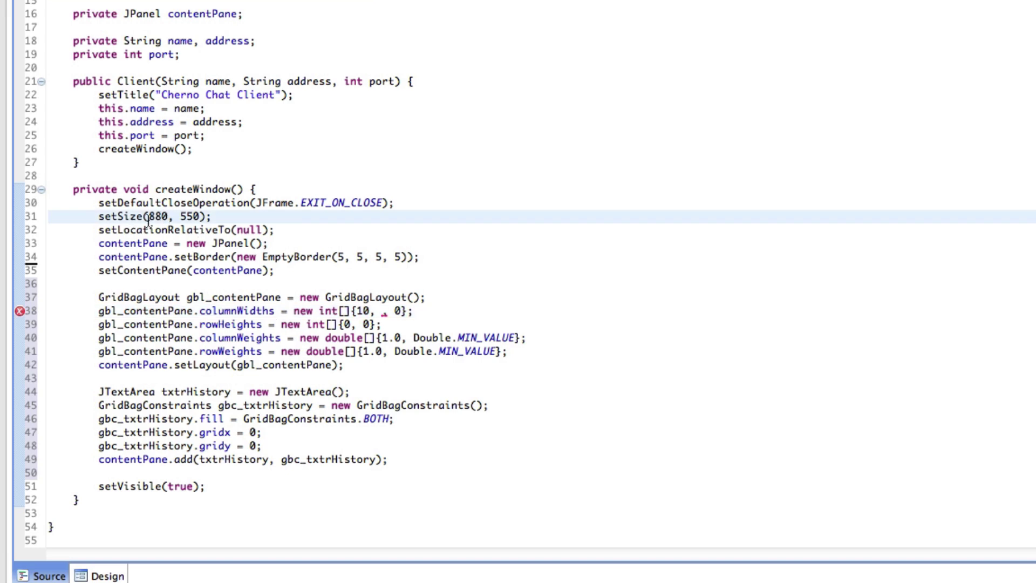
left_click_drag(147, 216, 201, 216)
left_click(278, 297)
left_click(385, 311)
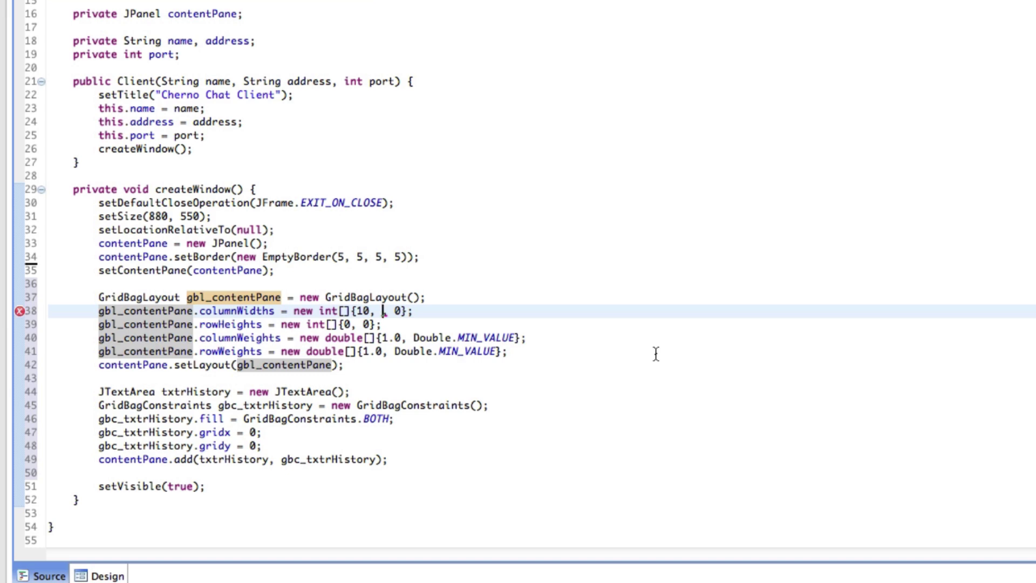
type("860")
key("Right")
key("Right")
key("Right")
type("19")
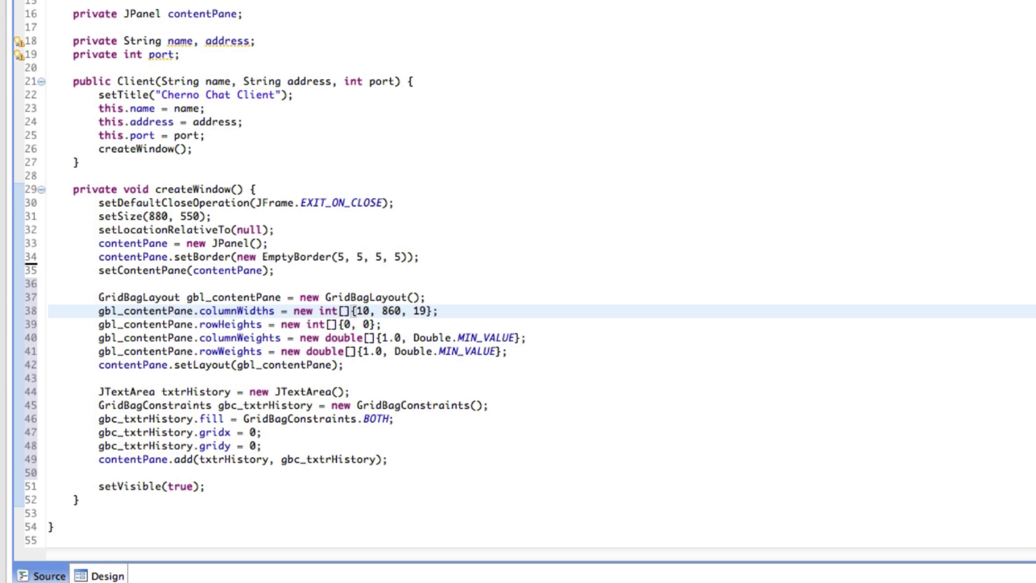
key("BackSpace")
type("0")
key("Down")
Edit the rowHeights array to {10, 480, 50, 10}
key("Left")
key("Left")
key("Left")
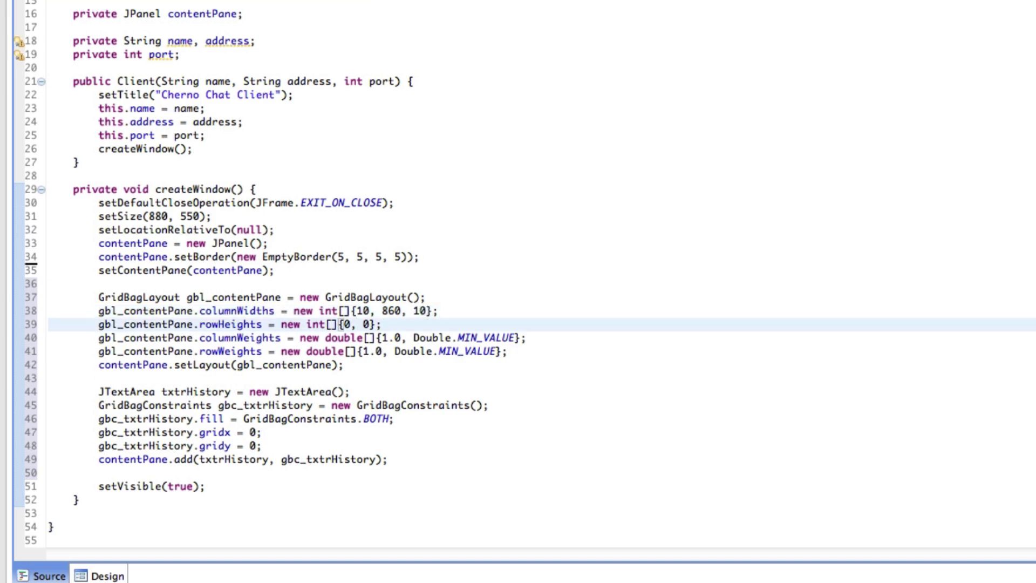
key("Right")
key("Right")
key("Right")
type("19")
type("480,")
key("shift+Right")
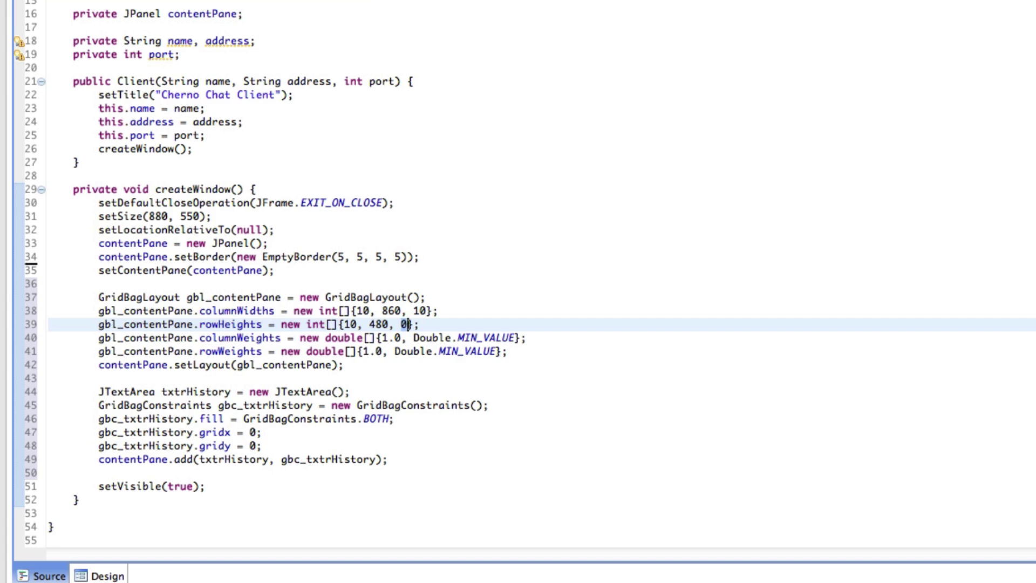
type("10")
type("50, 1")
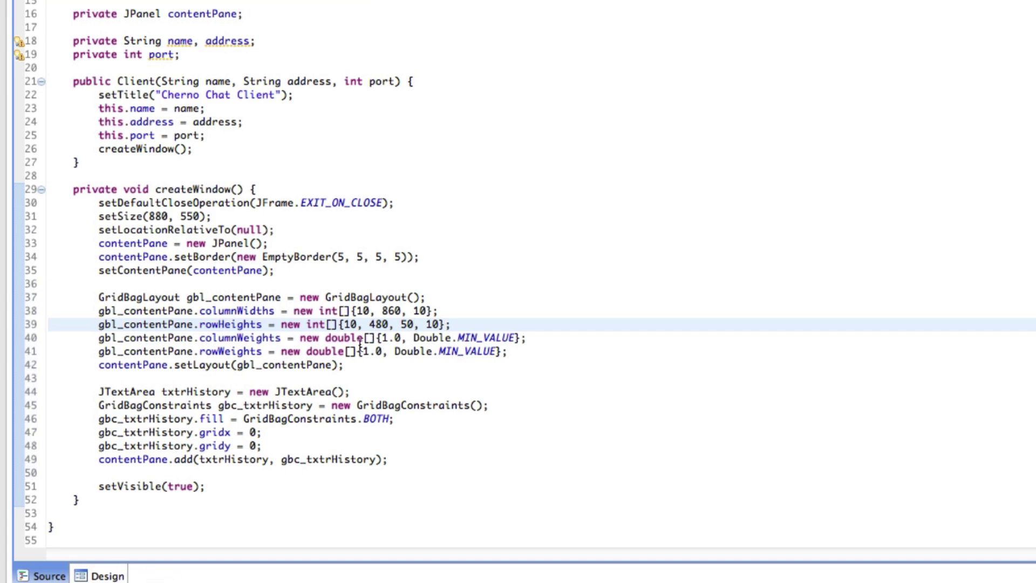
Select the content panel in Design, then locate the text area's constraints in Source
left_click(107, 575)
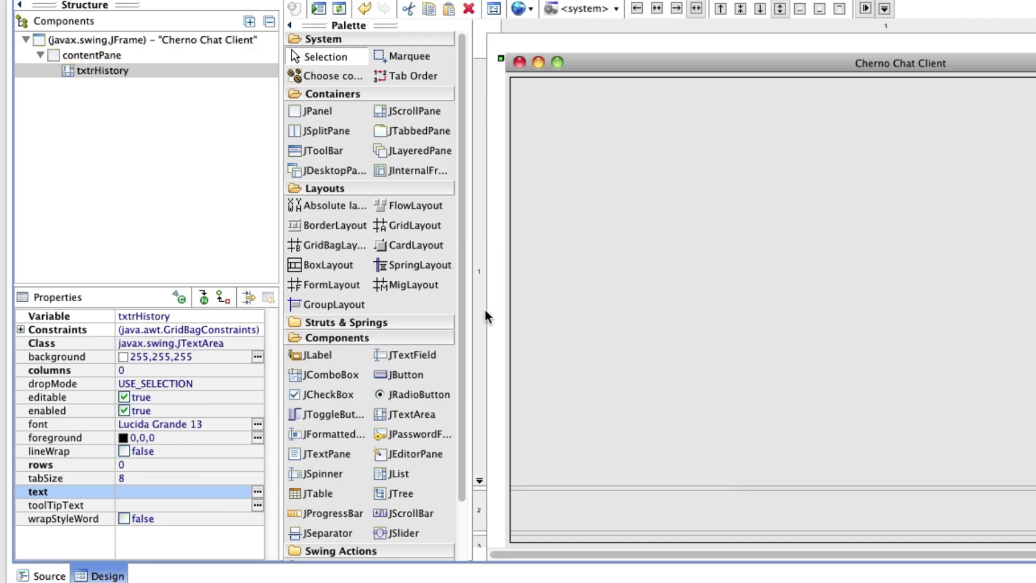
left_click(783, 239)
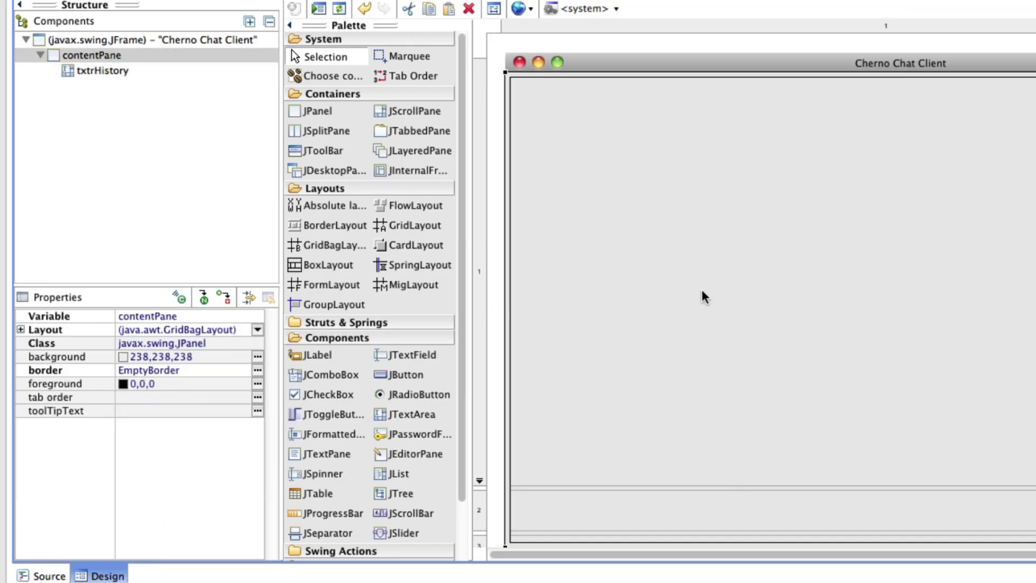
left_click(48, 575)
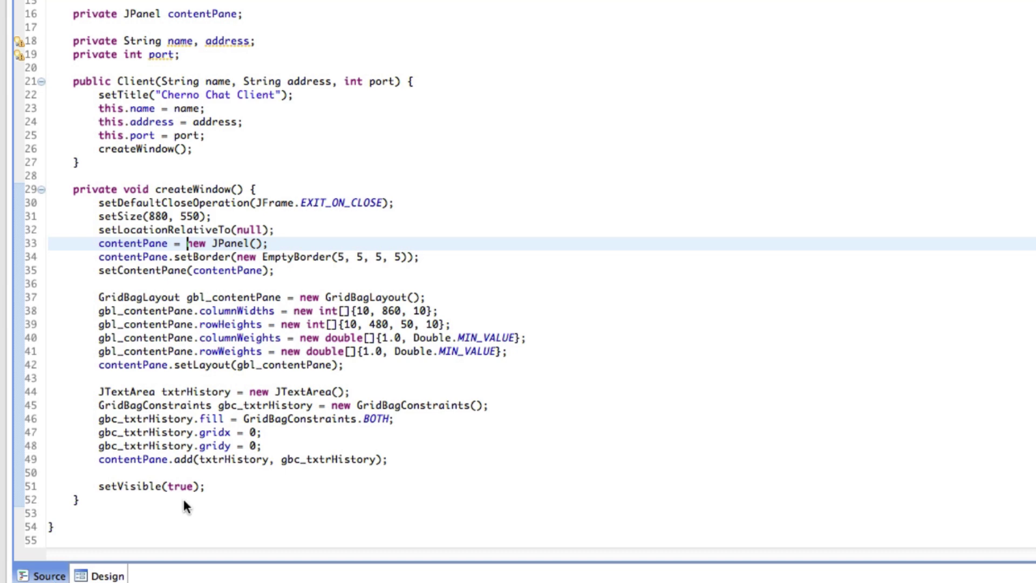
left_click(356, 311)
left_click(359, 418)
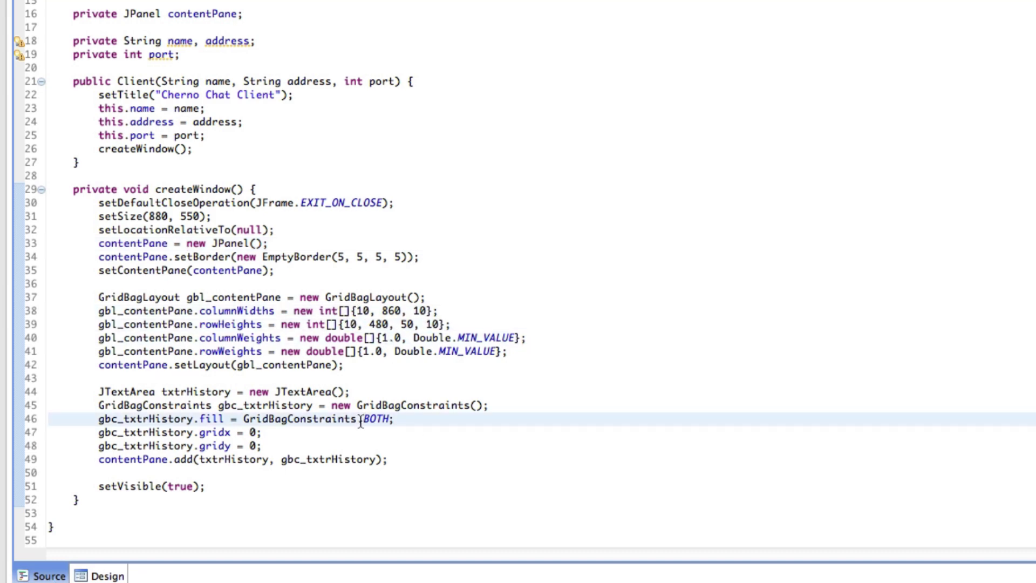
Change the text area's gridx and gridy from 0 to 1
left_click(251, 432)
left_click_drag(250, 433, 258, 433)
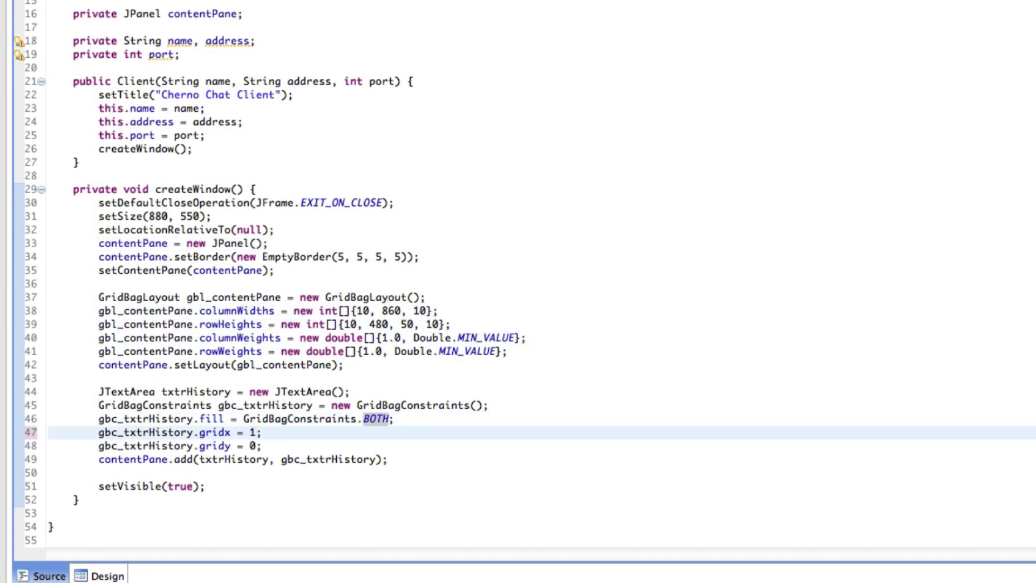
type("1")
key("Down")
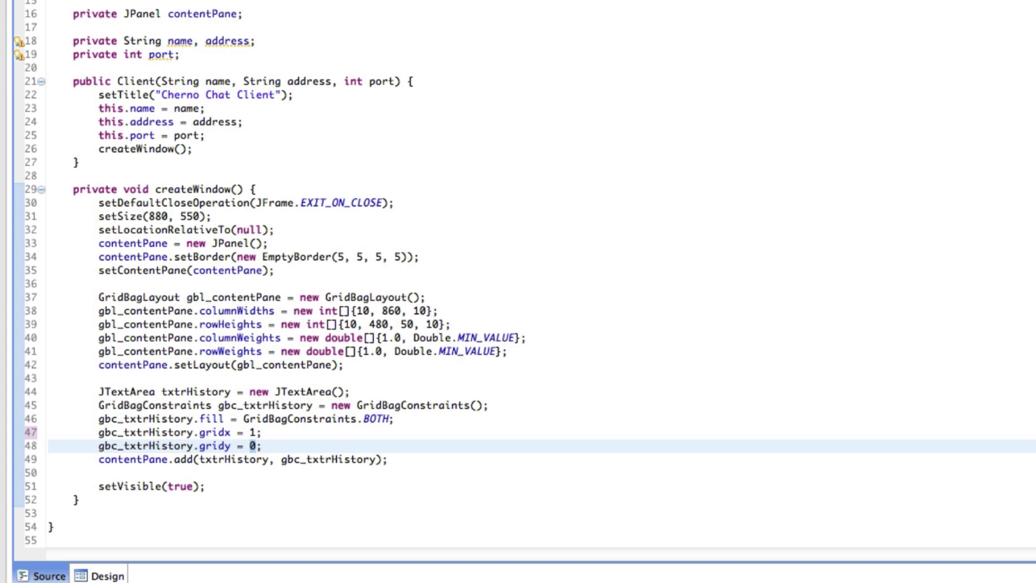
key("BackSpace")
type("1")
key("Down")
Select txtrHistory in the Design view and launch the client to test the layout
key("F12")
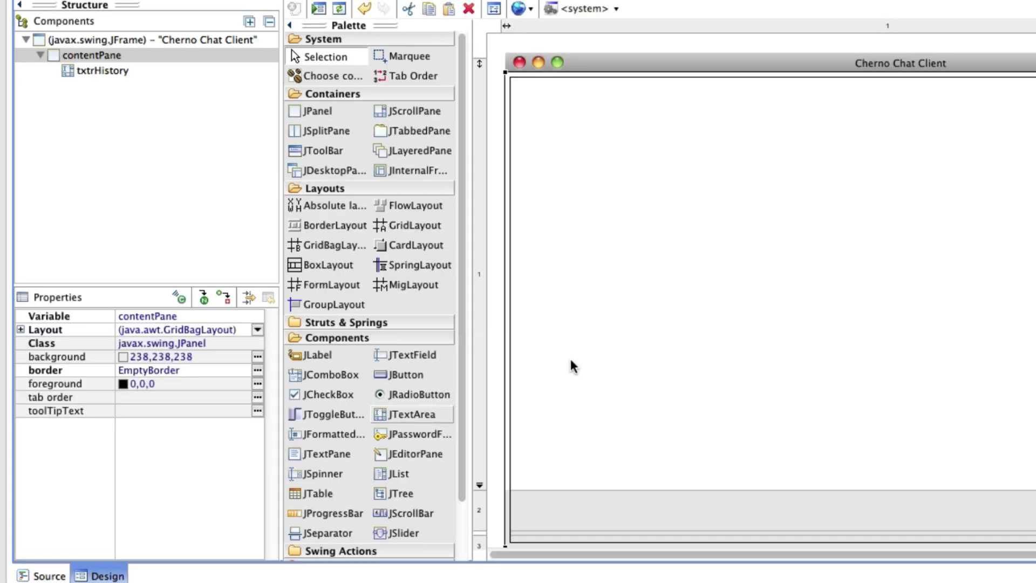
left_click_drag(549, 557, 728, 557)
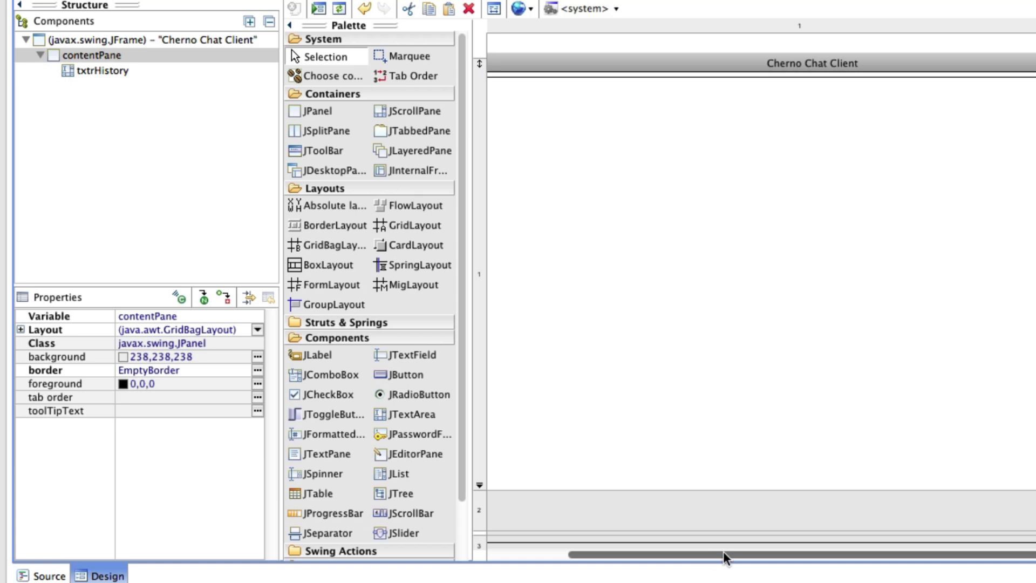
left_click(758, 442)
left_click_drag(595, 555, 485, 557)
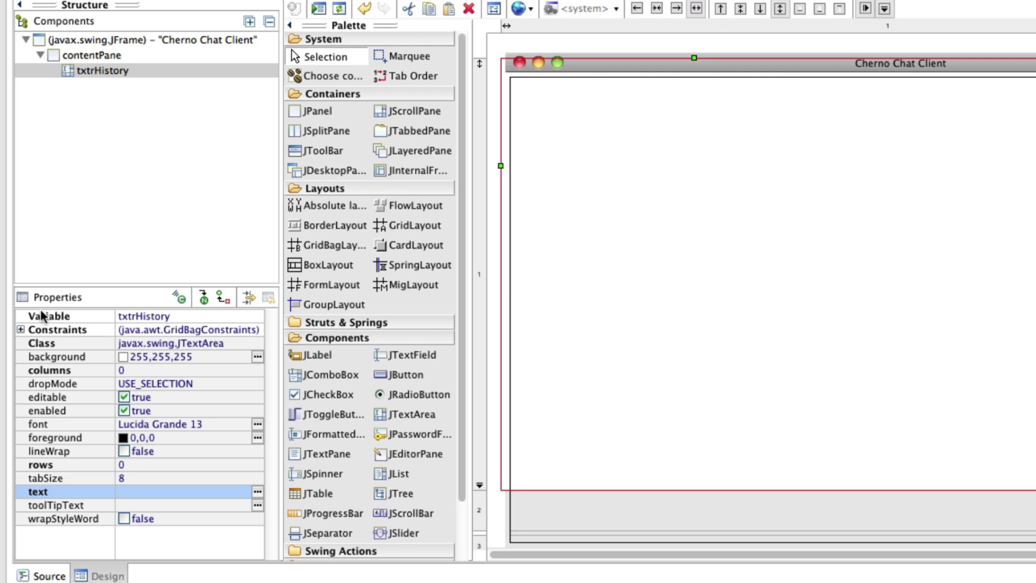
key("super+shift+F11")
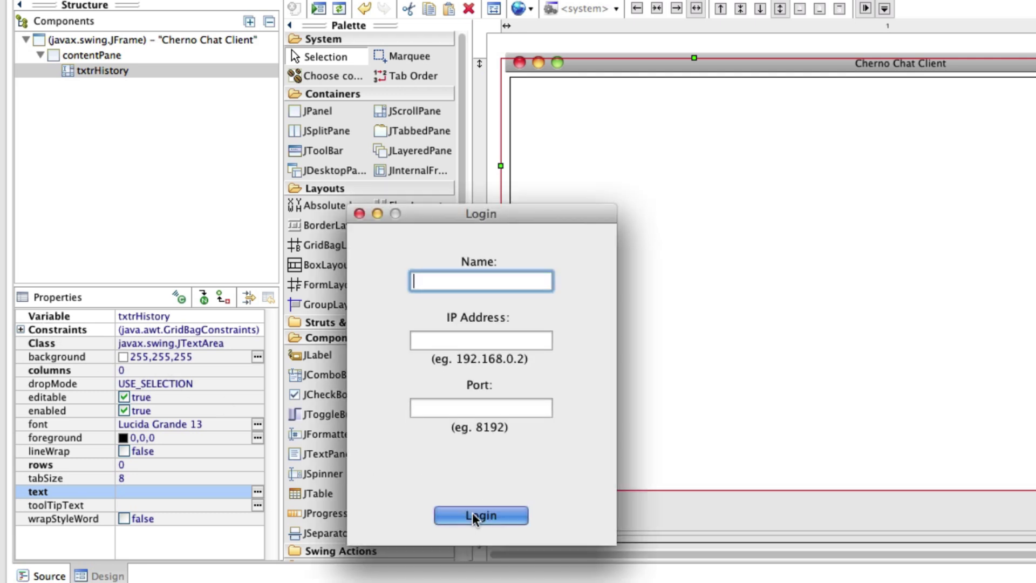
left_click(481, 515)
left_click(463, 411)
type("2")
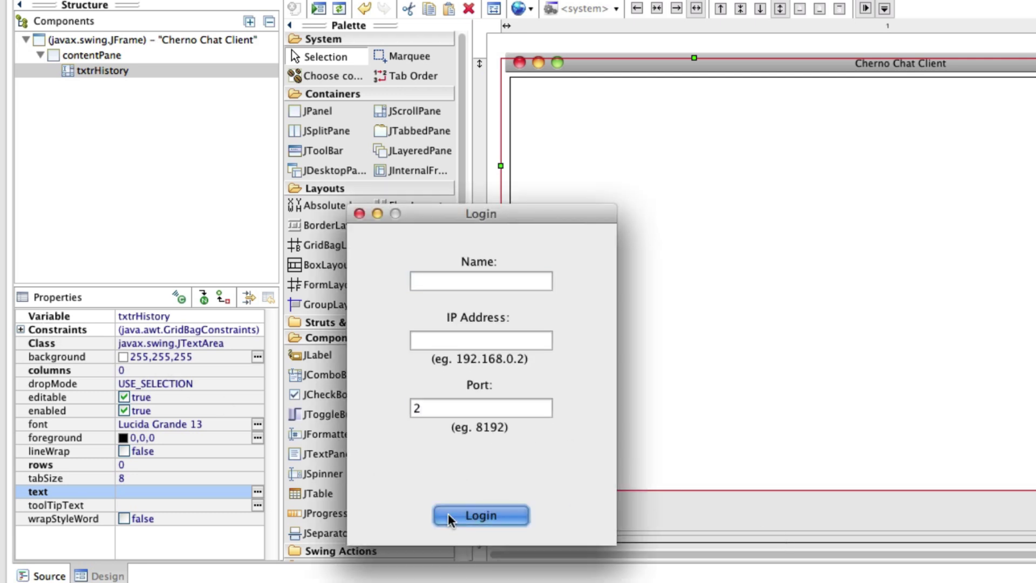
left_click(453, 514)
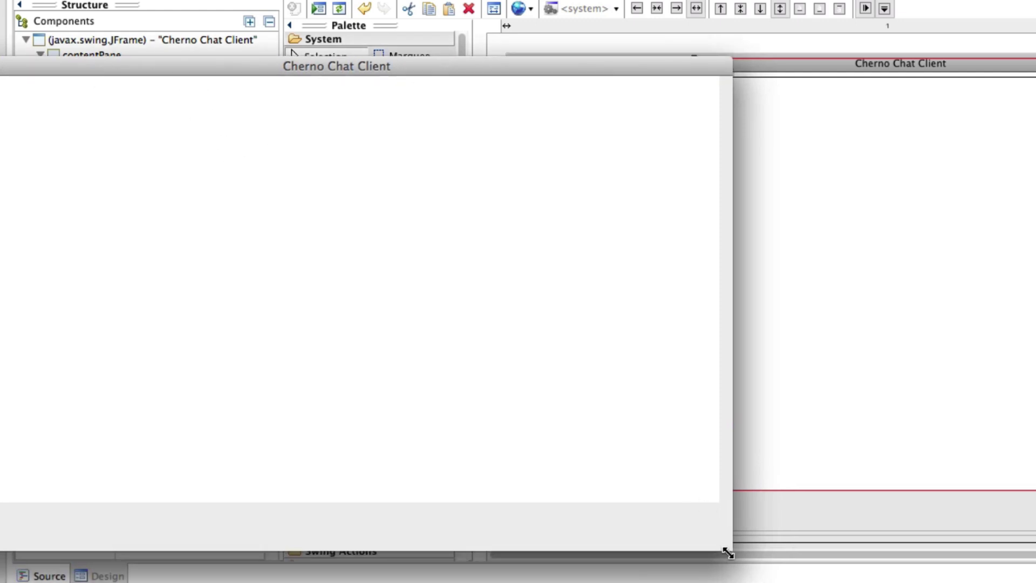
mouse_move(727, 552)
left_mouse_down()
mouse_move(1035, 578)
mouse_move(436, 578)
mouse_move(864, 578)
left_mouse_up()
left_click(559, 533)
type("asga")
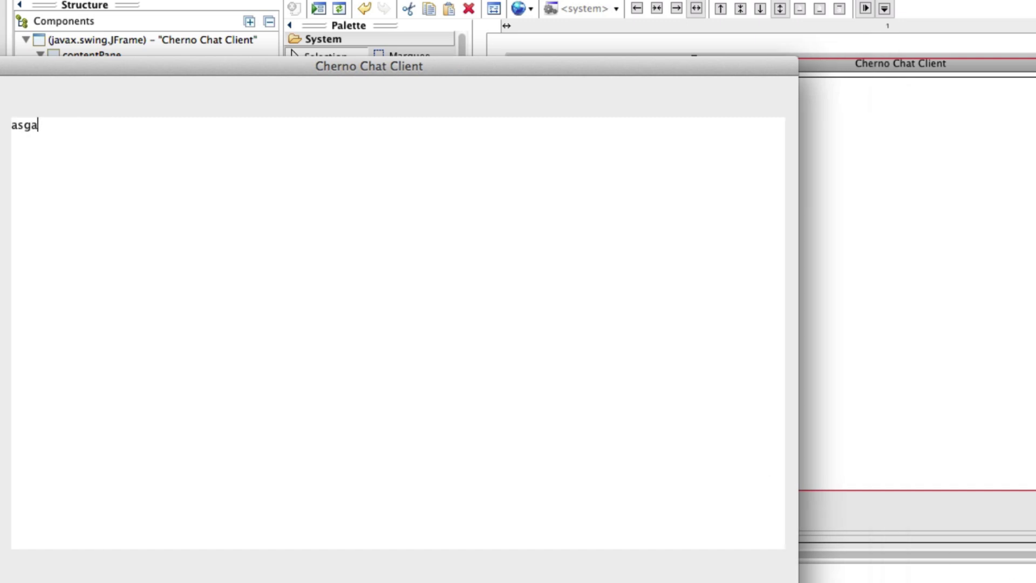
mouse_move(864, 577)
left_mouse_down()
mouse_move(512, 571)
mouse_move(820, 556)
left_mouse_up()
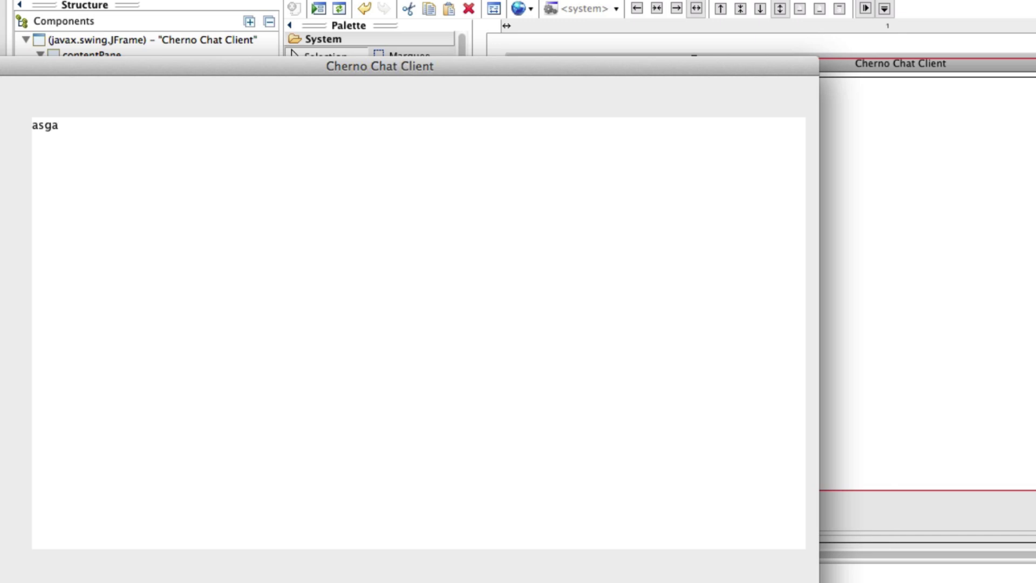
key("super+q")
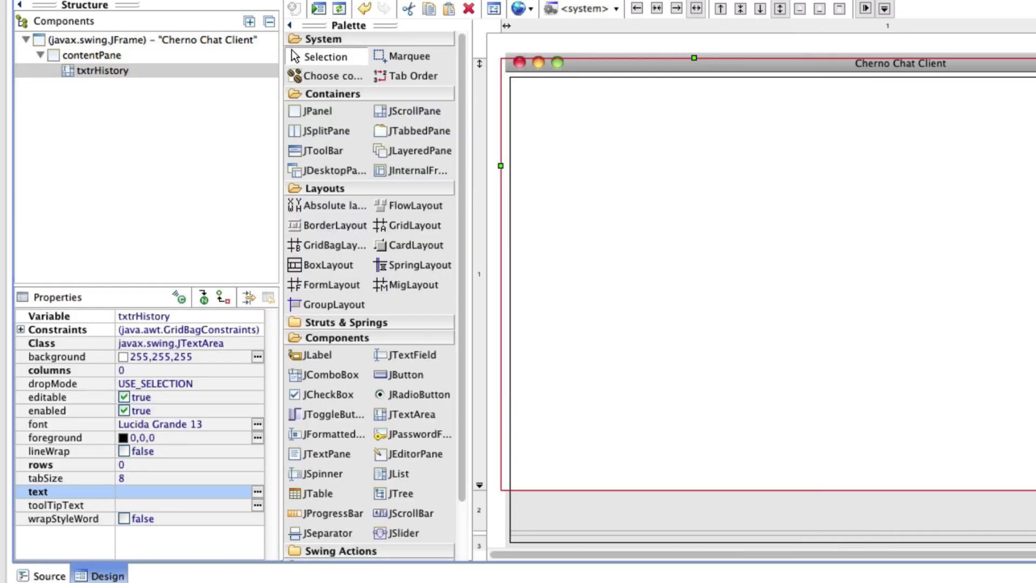
Review the text area's gridx/gridy, the 860 column width and the rowHeights values
left_click(44, 575)
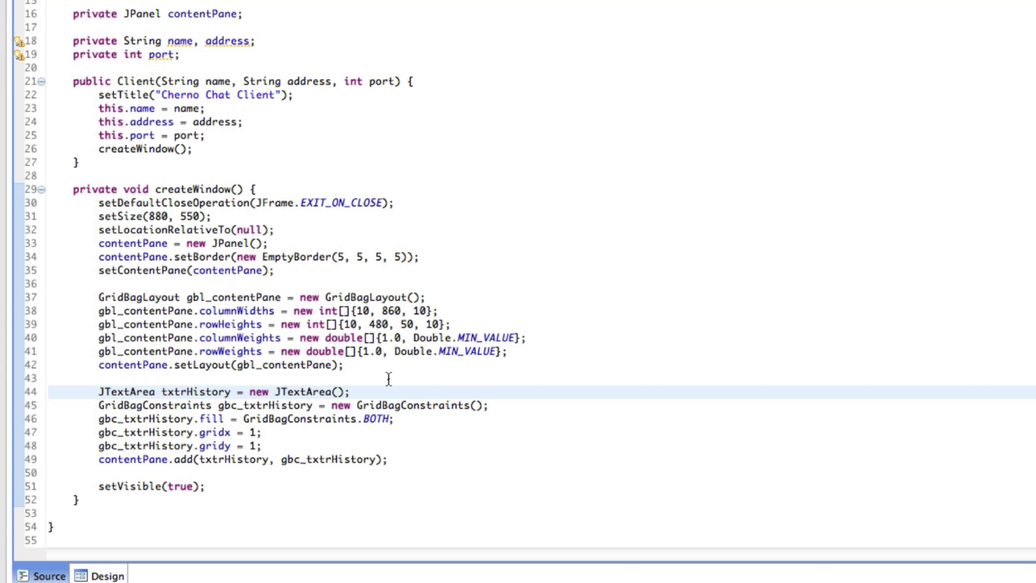
left_click(481, 326)
left_click(353, 419)
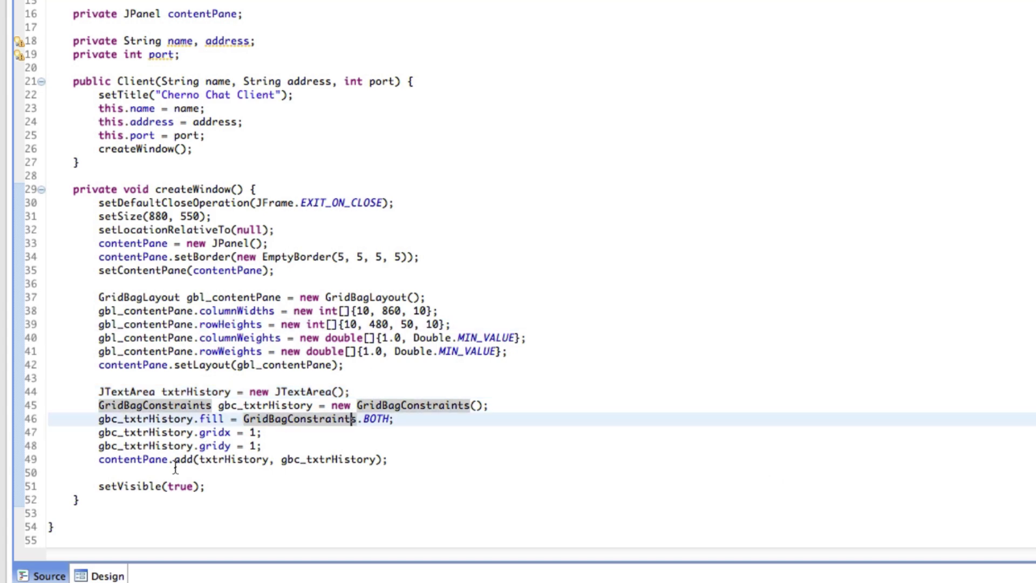
double_click(253, 445)
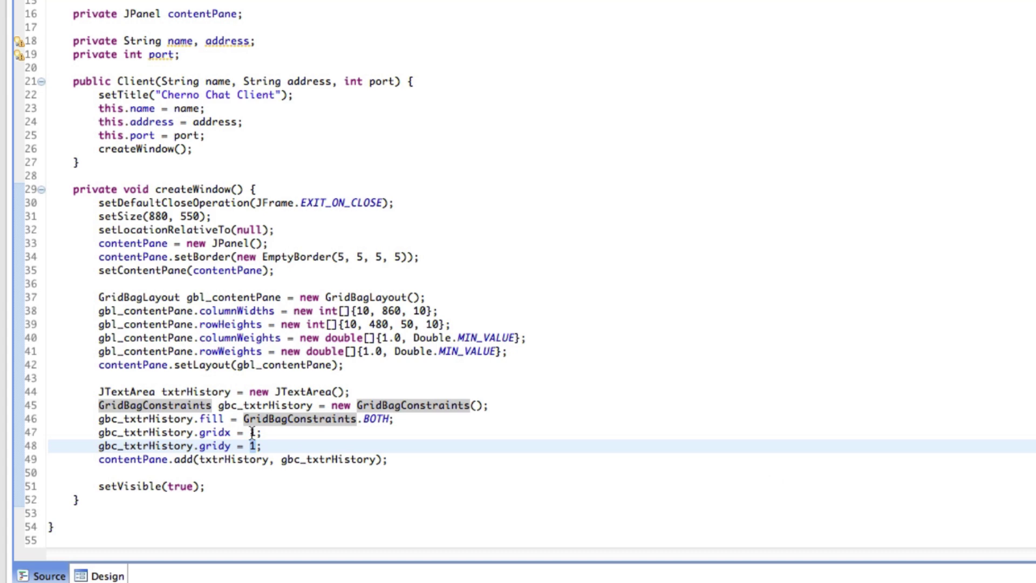
double_click(252, 433)
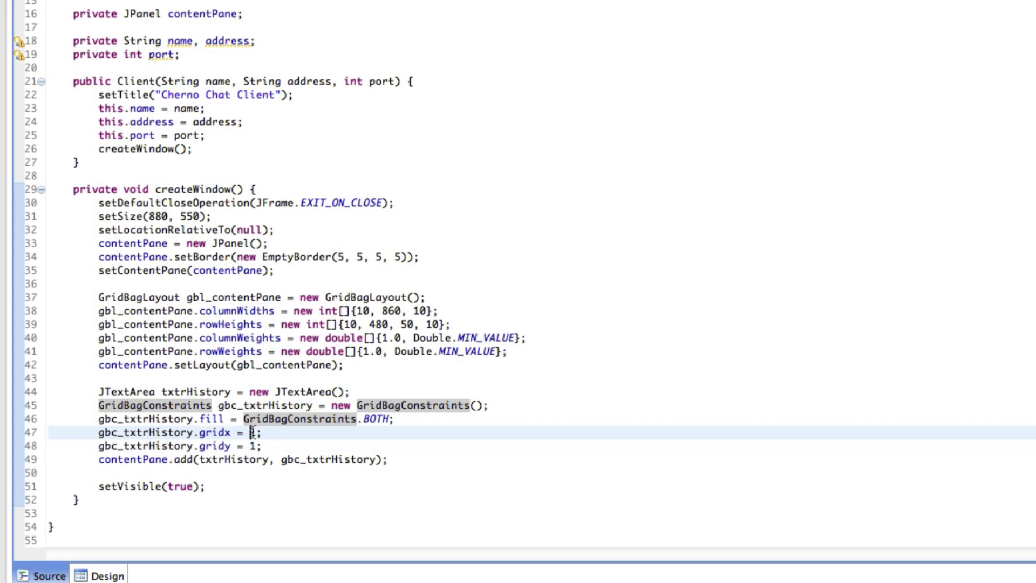
left_click(364, 311)
double_click(389, 311)
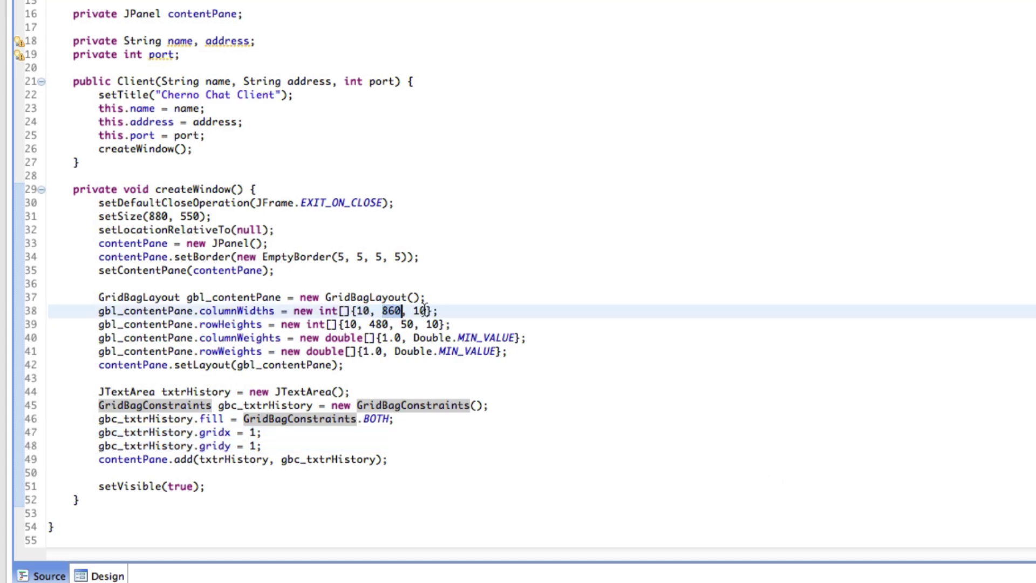
left_click_drag(424, 311, 357, 311)
left_click(363, 325)
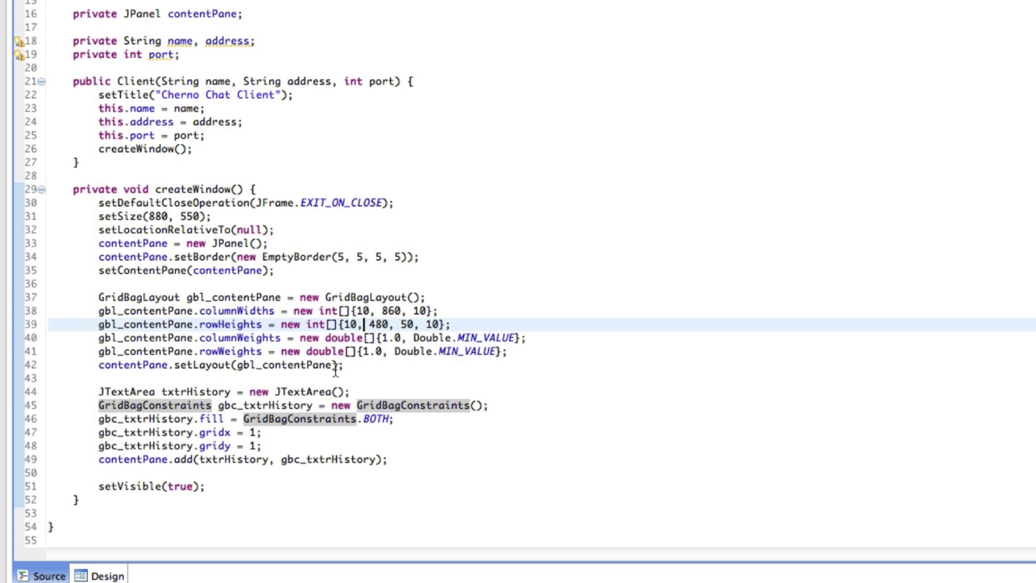
left_click(252, 432)
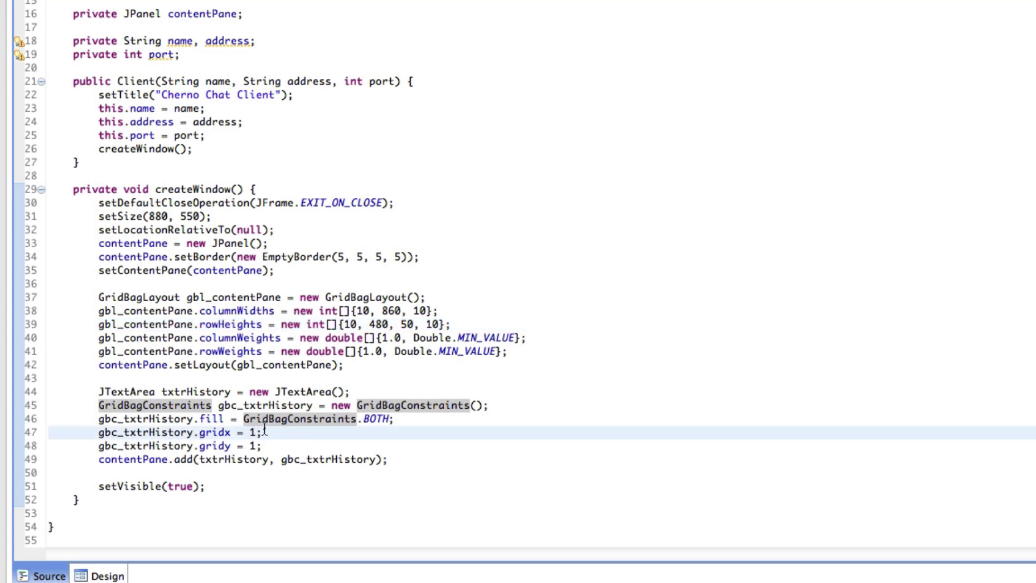
double_click(389, 313)
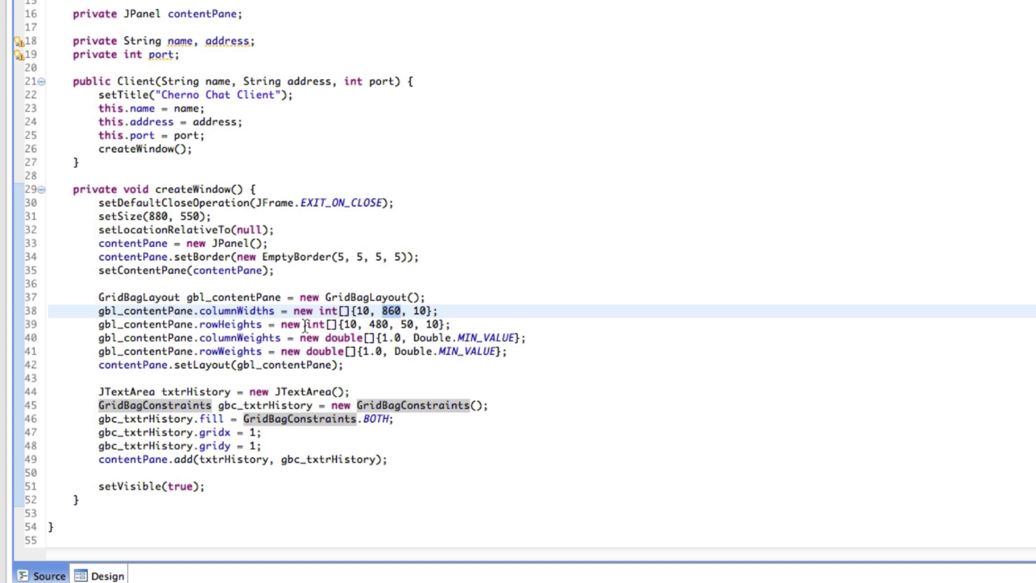
Check the 480 row height, set gridy to 2, and run the client
left_click(254, 444)
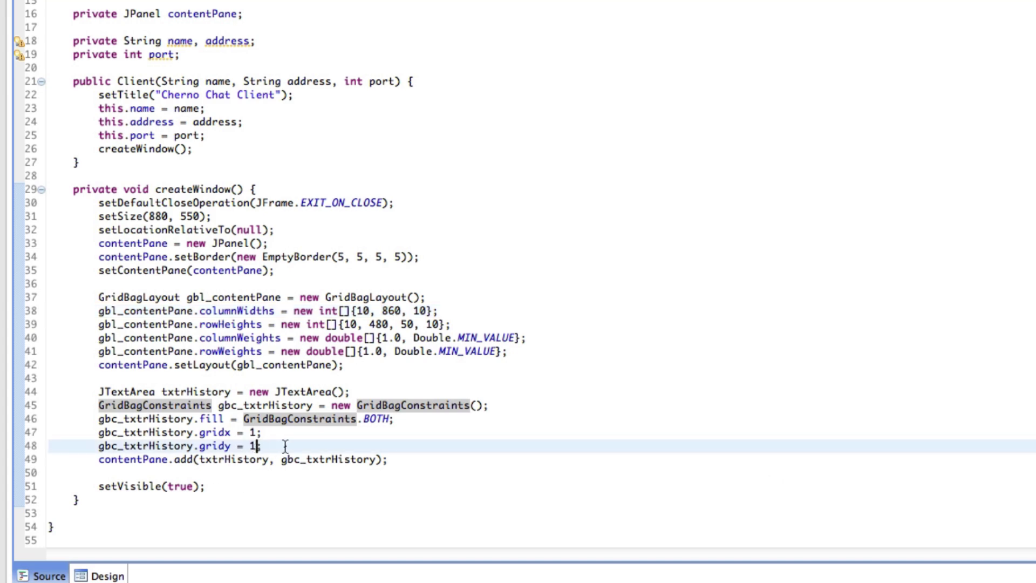
double_click(378, 325)
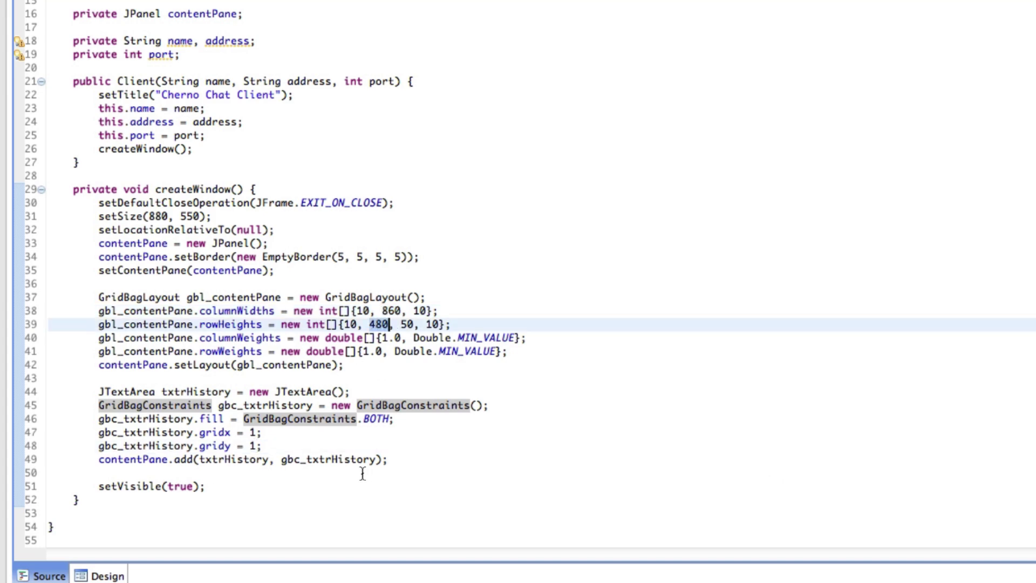
left_click(290, 456)
double_click(253, 445)
type("2")
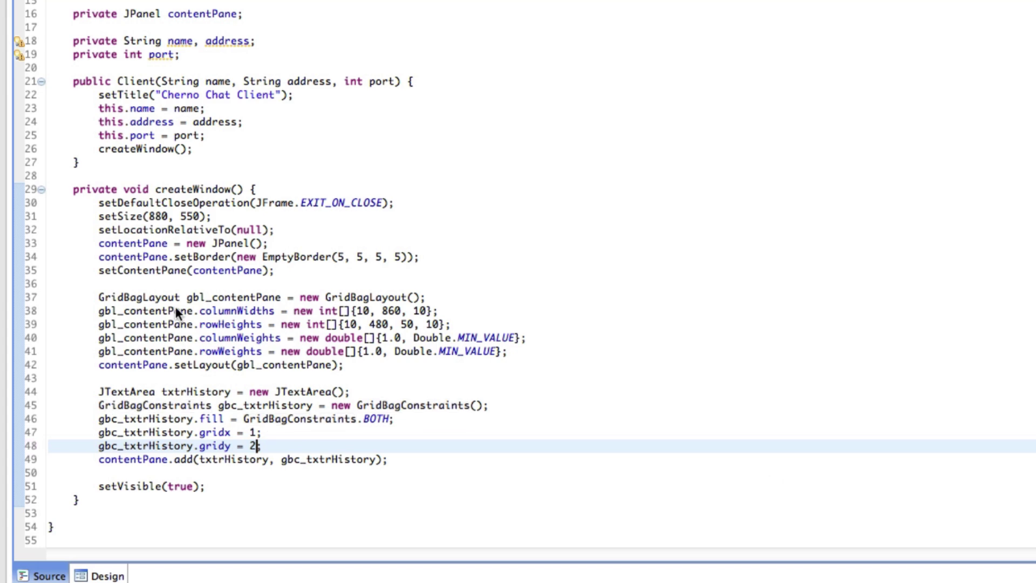
key("ctrl+F11")
Log in to the chat client and move its window around to inspect the history area
left_click(480, 407)
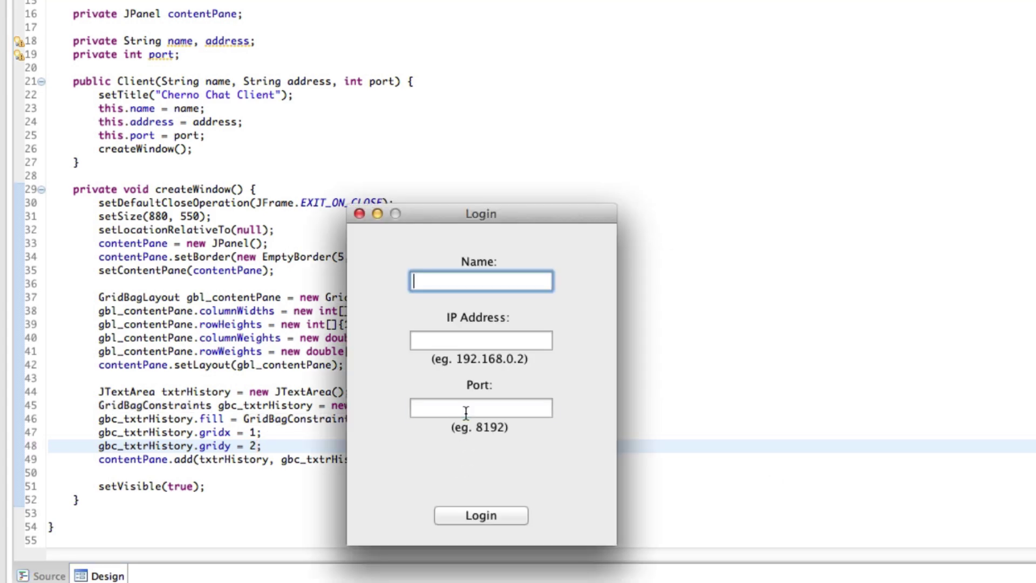
type("4")
left_click(468, 515)
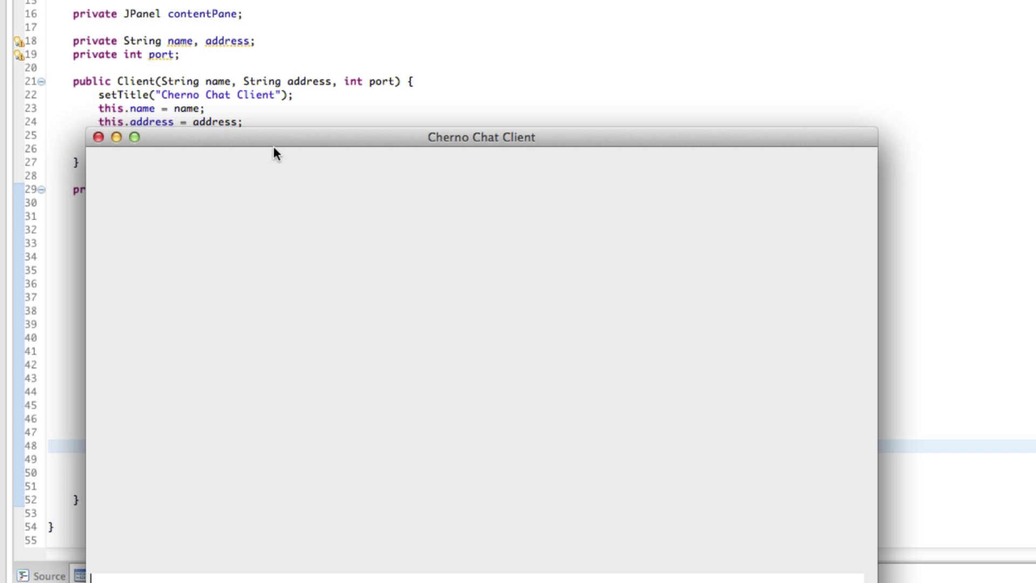
left_click_drag(481, 136, 776, 9)
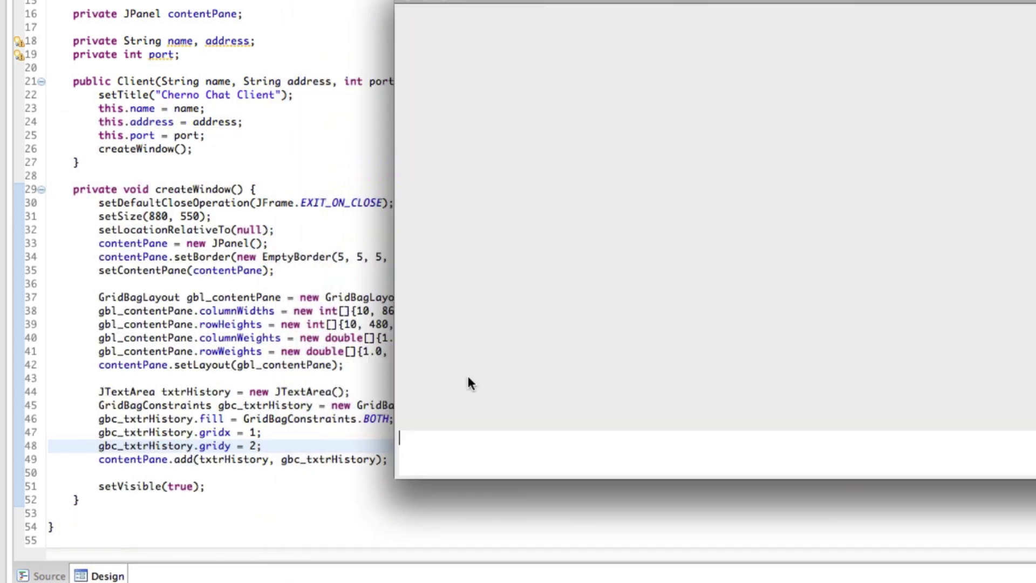
left_click(425, 458)
left_click_drag(486, 3, 622, 95)
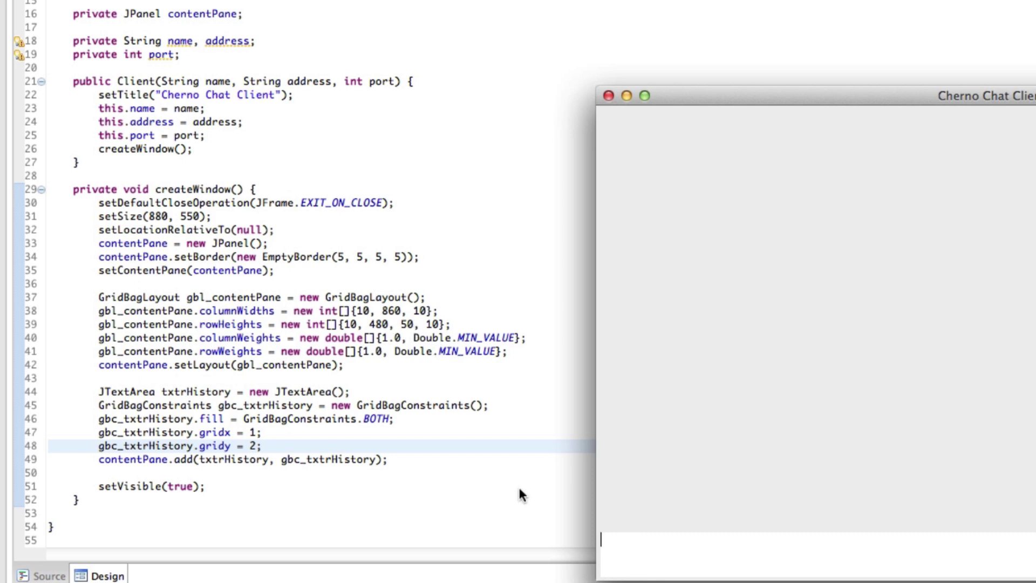
Set txtrHistory's gridy from 2 back to 1, save, and rerun the client
left_click(399, 325)
left_click(271, 446)
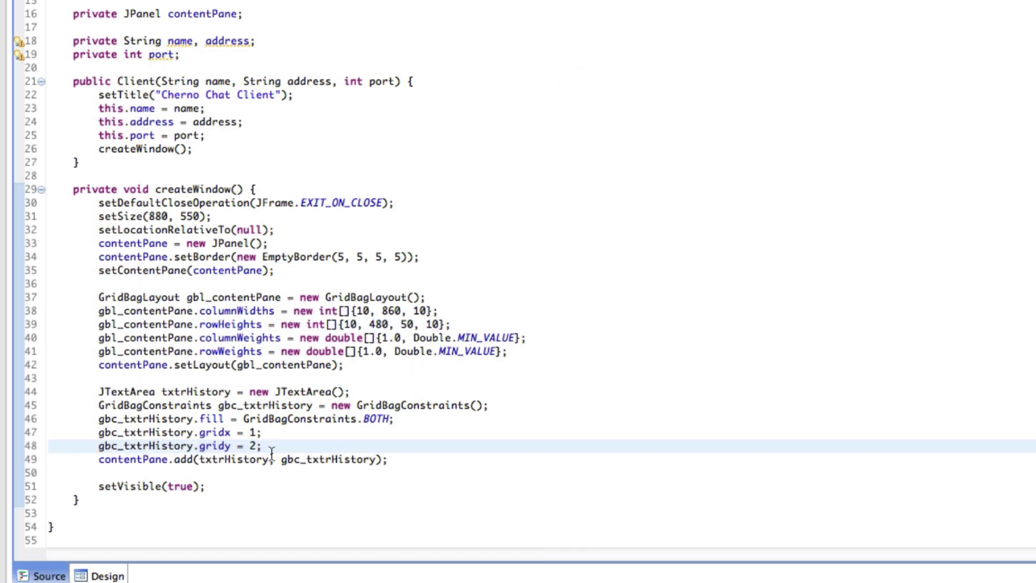
key("BackSpace")
type("1")
key("super+s")
key("super+shift+F11")
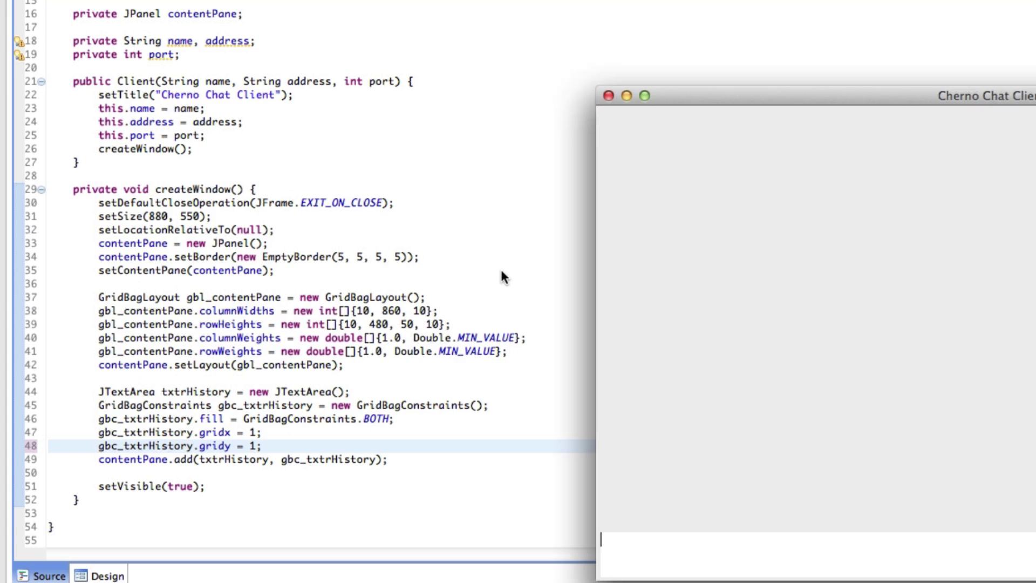
Move and slightly enlarge the rerun chat window, then close it
left_click_drag(672, 95, 293, 62)
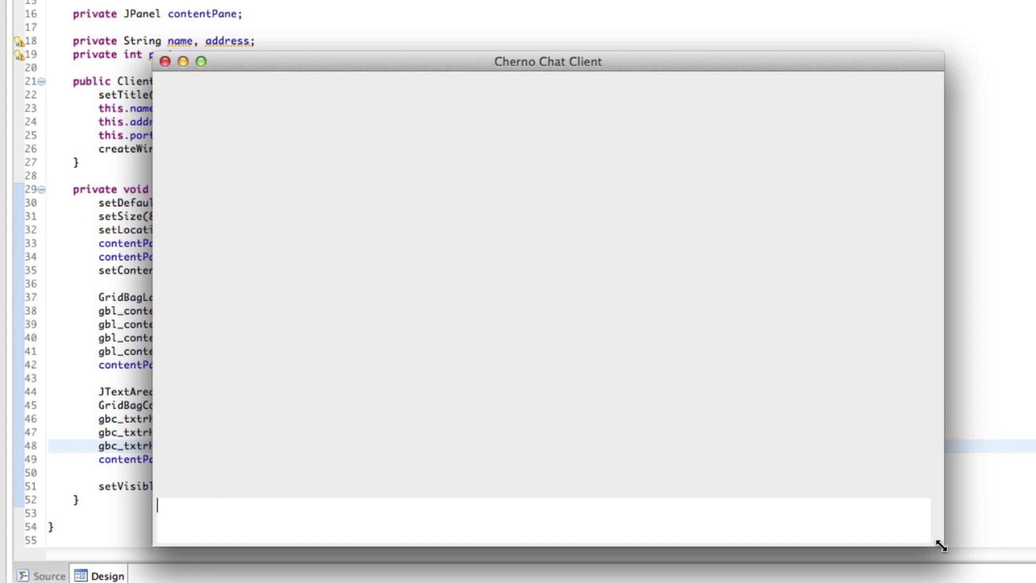
left_click_drag(941, 548, 944, 551)
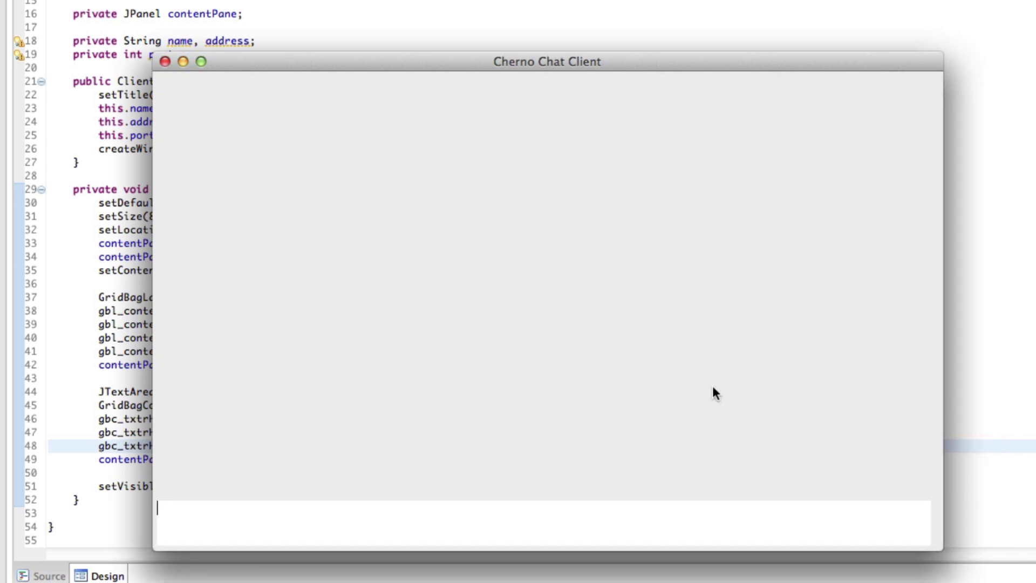
left_click(164, 61)
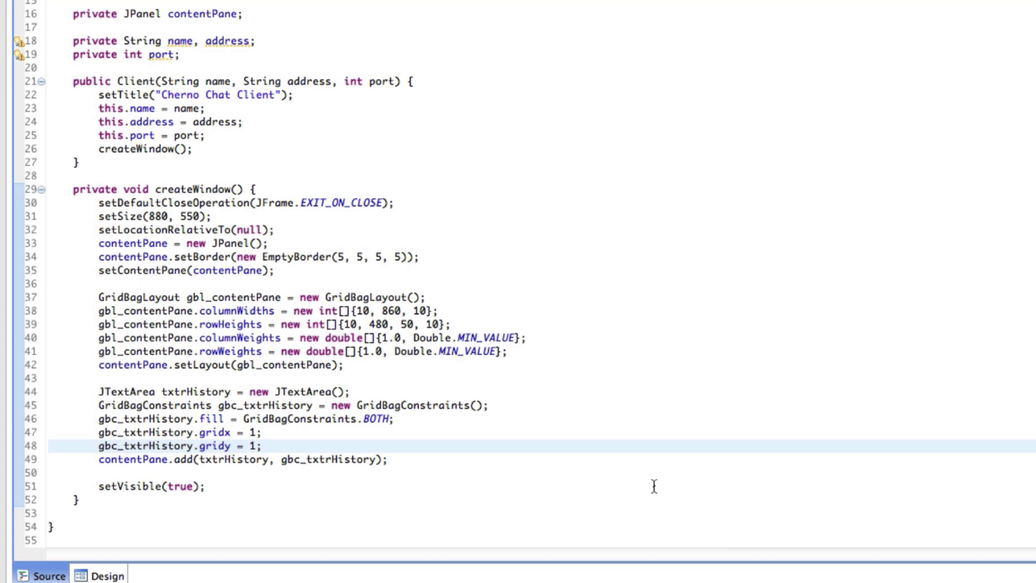
Change the first column width to 15 and edit the first row height value
left_click(262, 446)
left_click(480, 353)
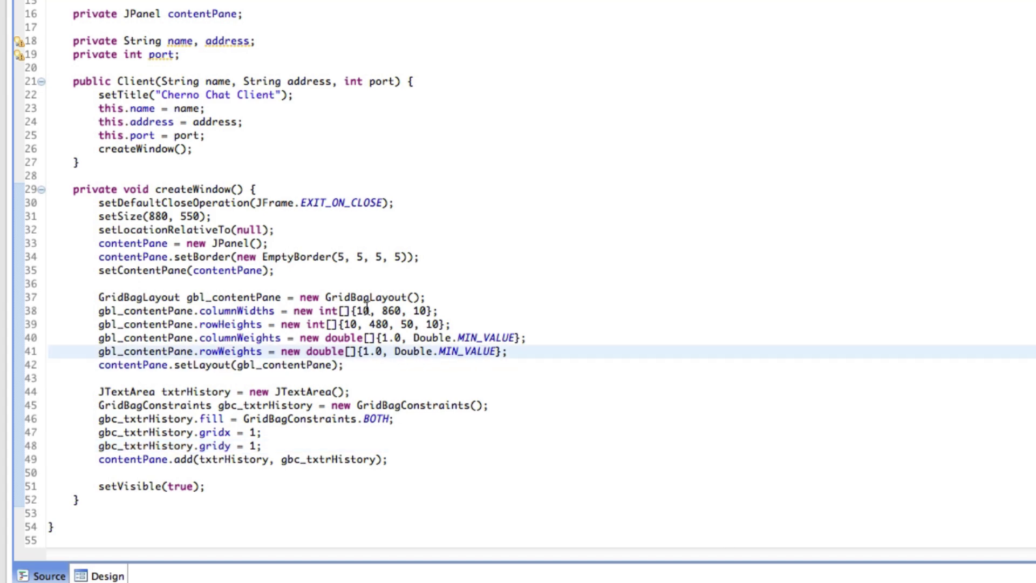
left_click(414, 311)
type("5")
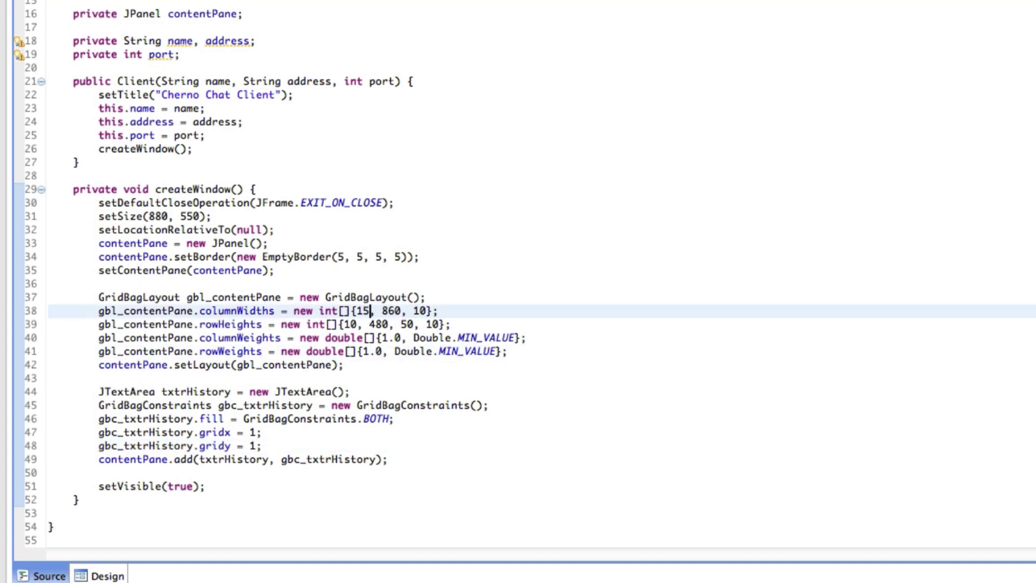
key("Down")
key("BackSpace")
type("5")
key("Down")
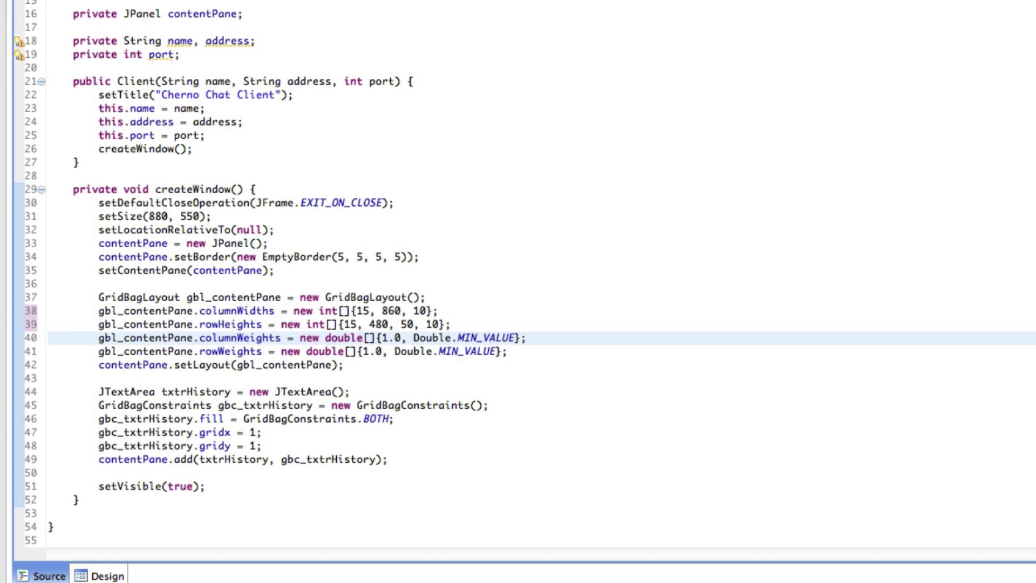
key("Up")
key("BackSpace")
key("BackSpace")
type("20")
key("Down")
key("Down")
key("Down")
key("Down")
left_click_drag(239, 464, 244, 453)
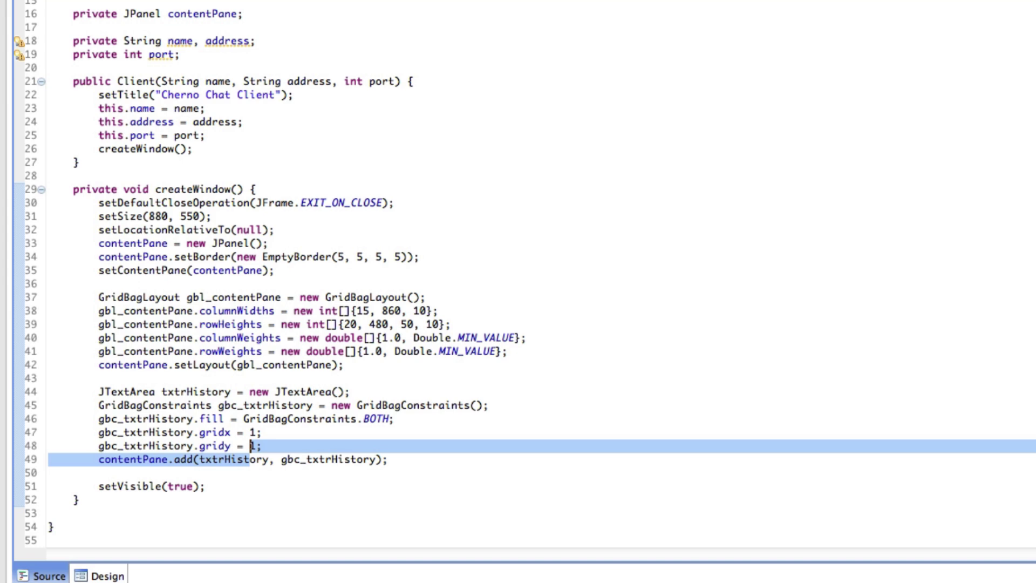
left_click(345, 392)
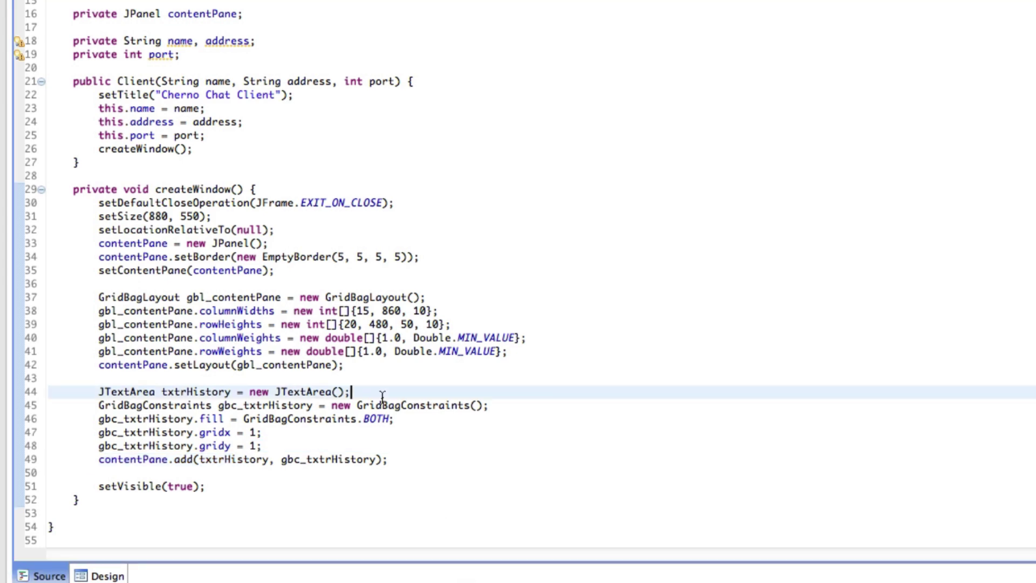
Test-run the client, log in, and move and close the chat window
key("super+F11")
left_click(480, 407)
type("4")
left_click(481, 514)
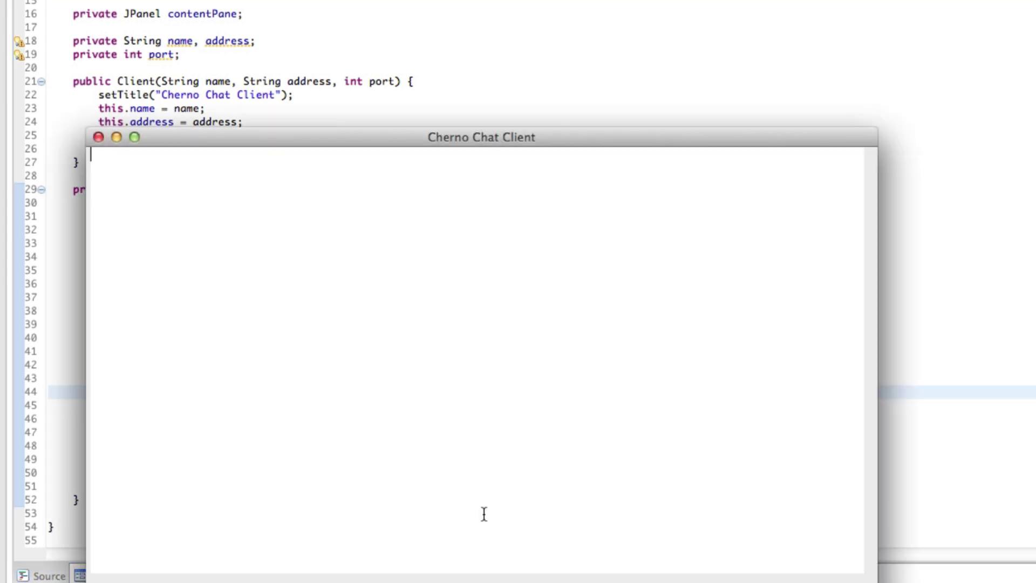
left_click_drag(259, 150, 284, 79)
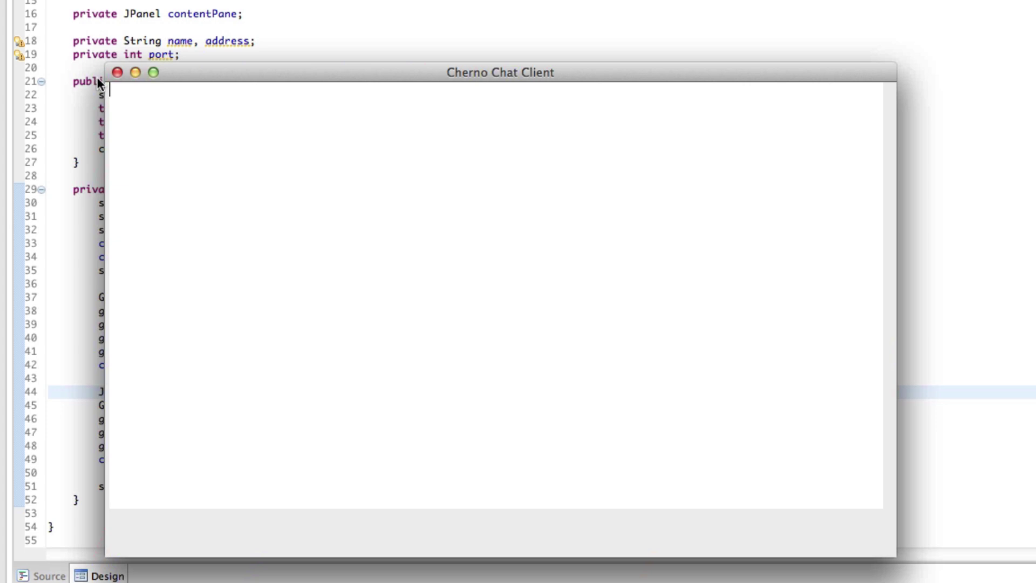
left_click(116, 73)
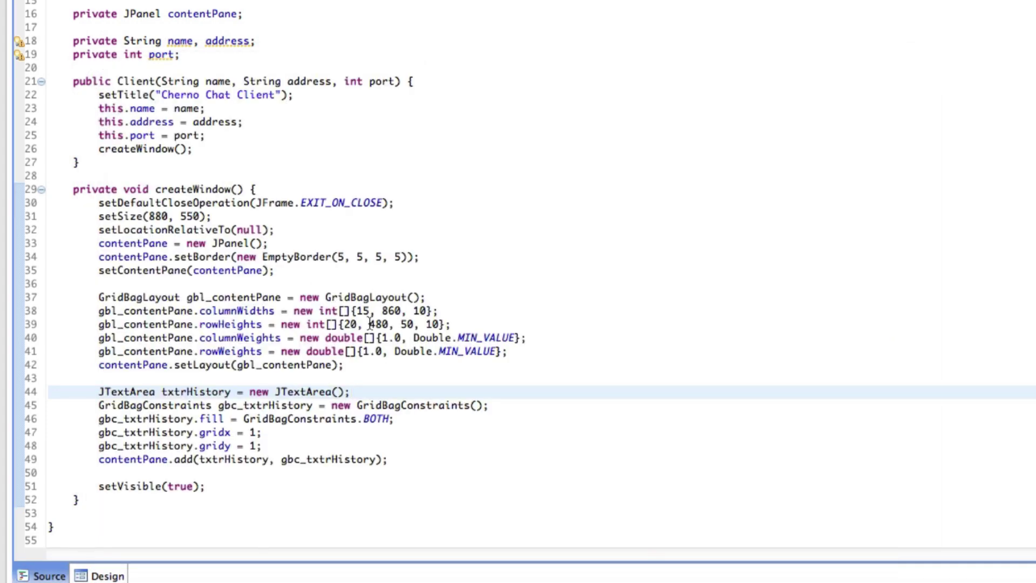
Set the first row height to 50, then rerun, log in, and close the chat window
left_click(351, 325)
key("BackSpace")
type("5")
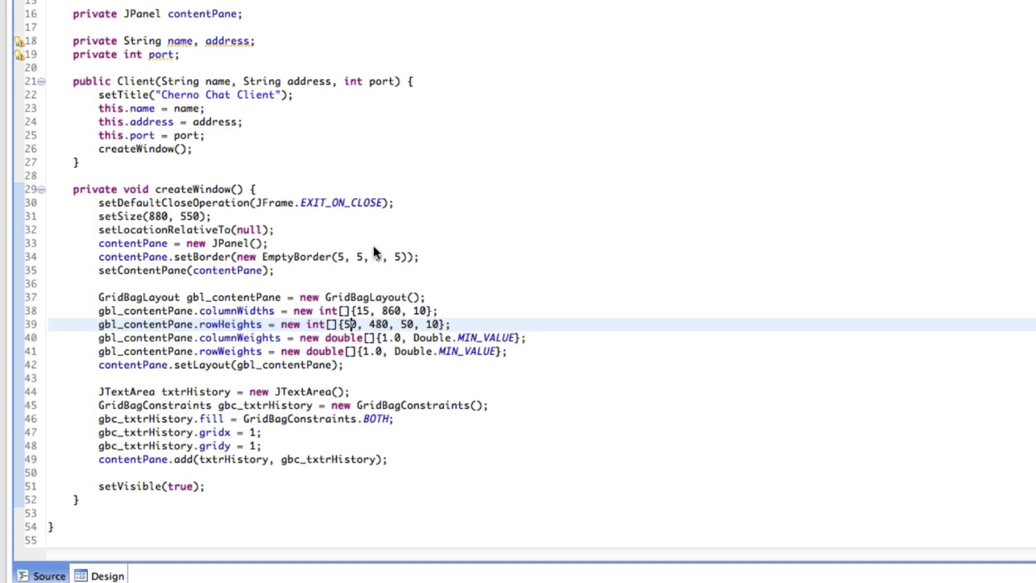
key("ctrl+F11")
left_click(465, 408)
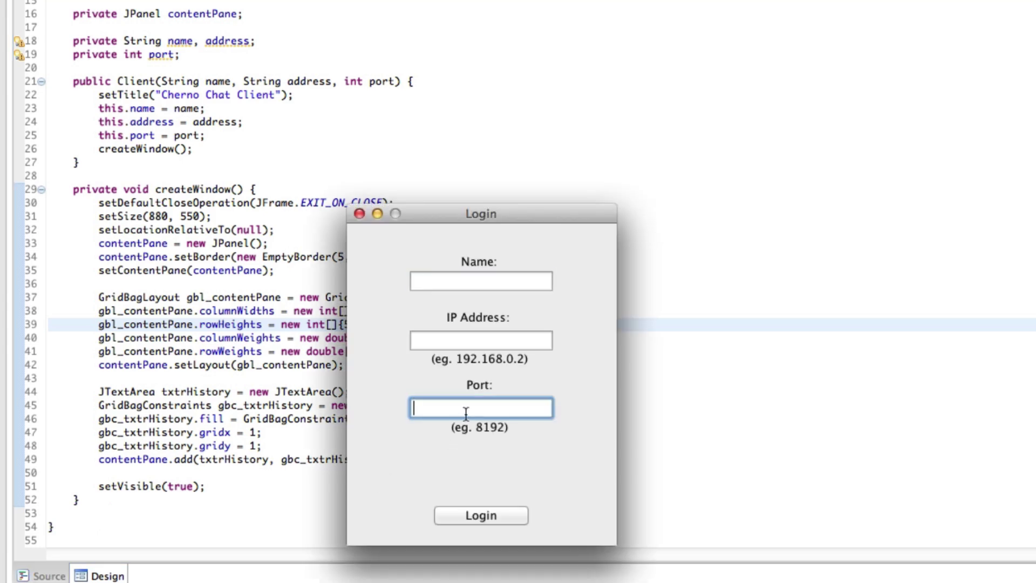
left_click(470, 516)
mouse_move(194, 137)
left_mouse_down()
mouse_move(234, 0)
mouse_move(677, 84)
left_mouse_up()
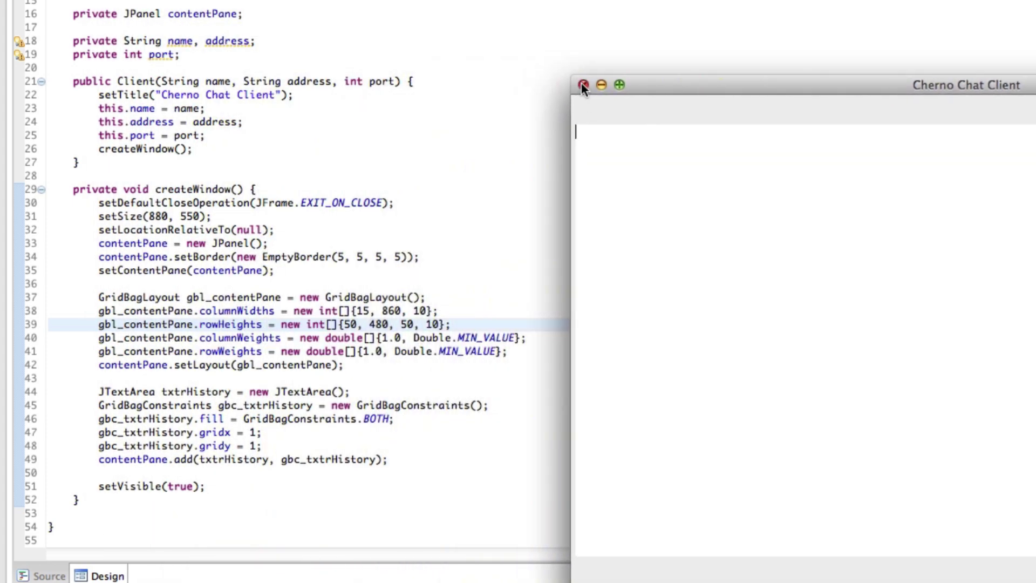
left_click(583, 85)
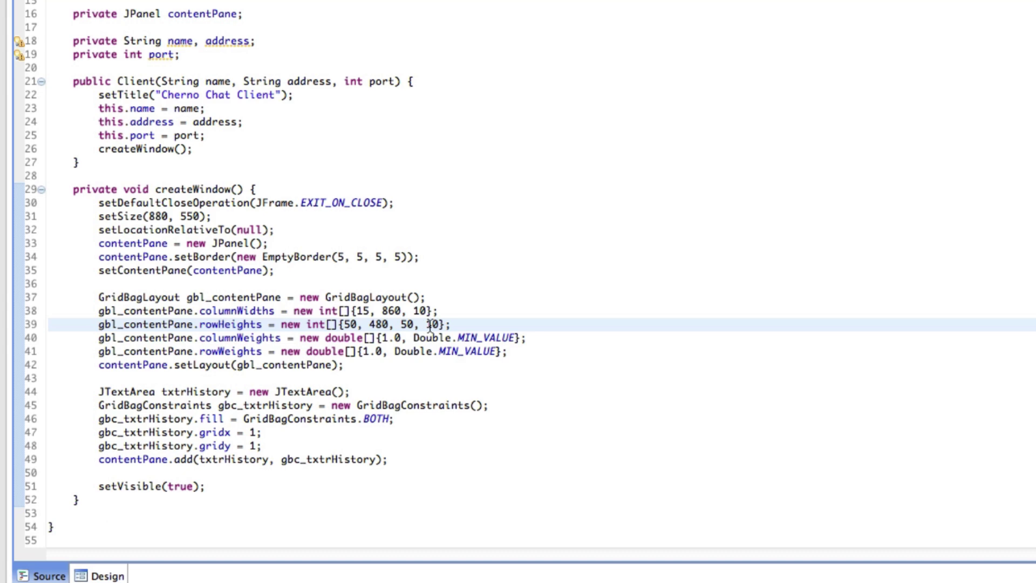
Delete the third row height 50 so rowHeights reads 50, 480, 20
double_click(407, 324)
key("Delete")
key("Delete")
key("Delete")
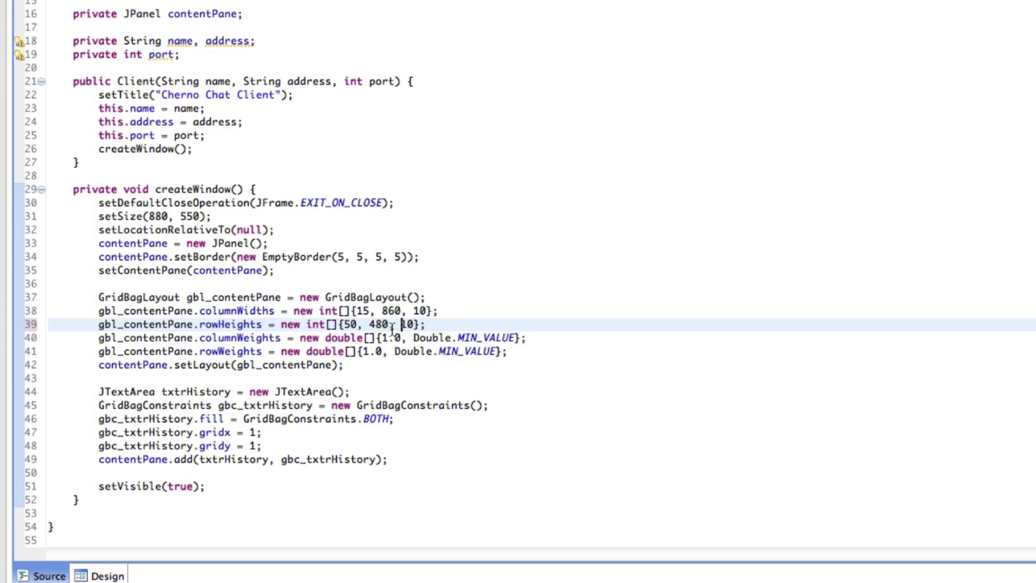
key("Delete")
type("2")
Run the client, log in, and drag the chat window around before quitting it
key("ctrl+F11")
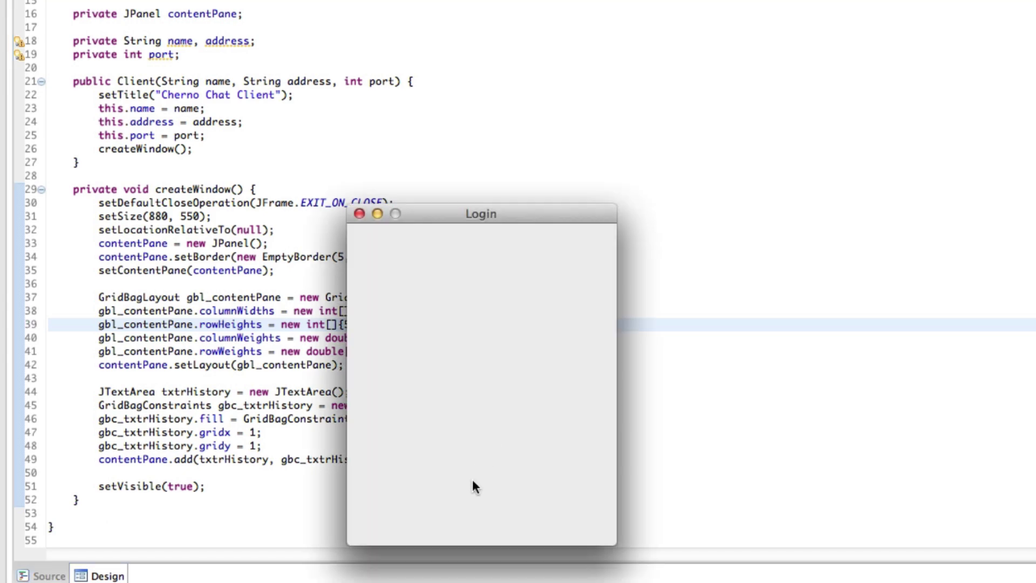
left_click(466, 409)
type("4")
left_click(480, 514)
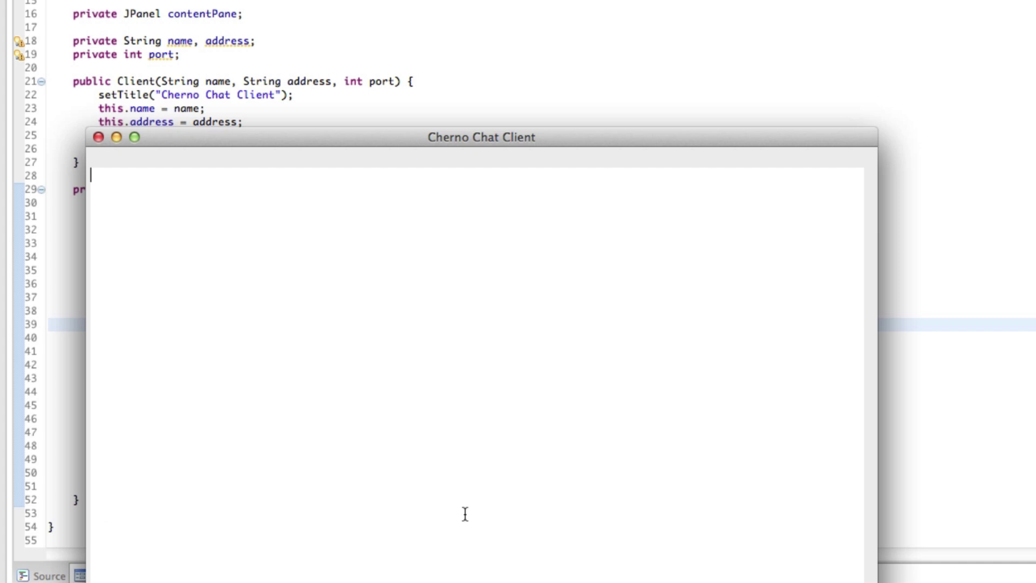
left_click_drag(158, 144, 382, 53)
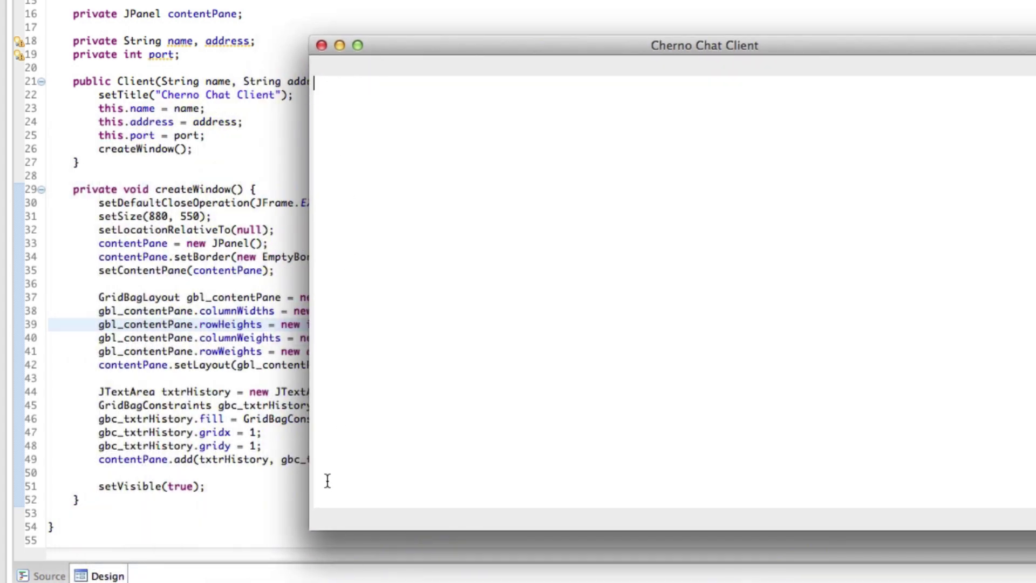
left_click_drag(380, 47, 373, 500)
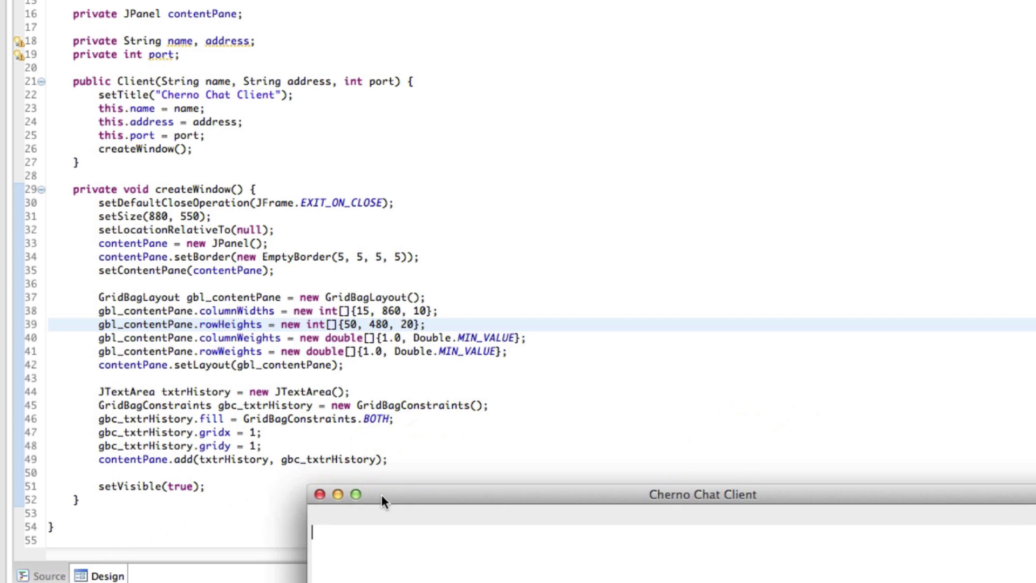
mouse_move(371, 501)
left_mouse_down()
mouse_move(487, 42)
mouse_move(130, 51)
left_mouse_up()
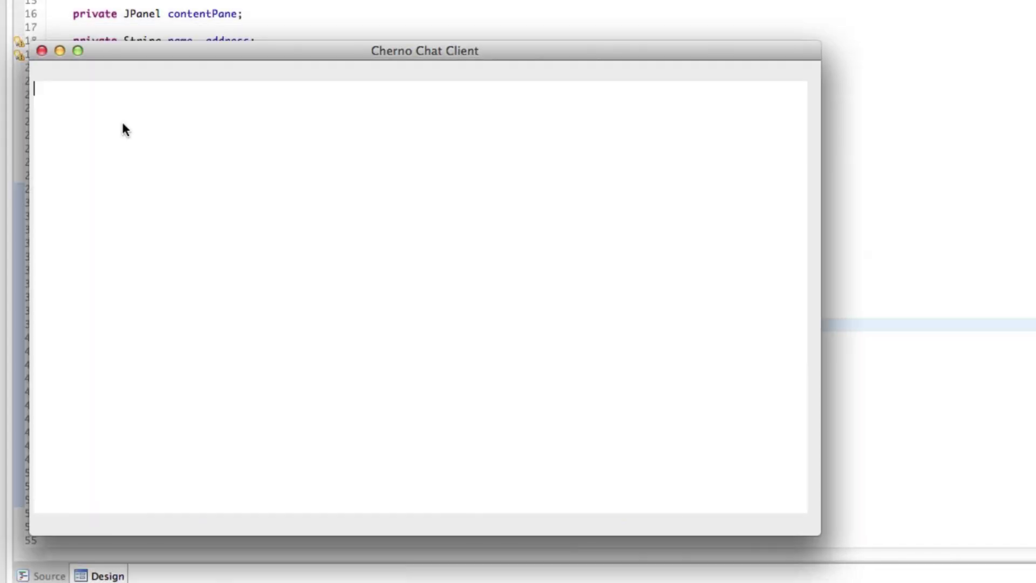
left_click_drag(48, 45, 325, 34)
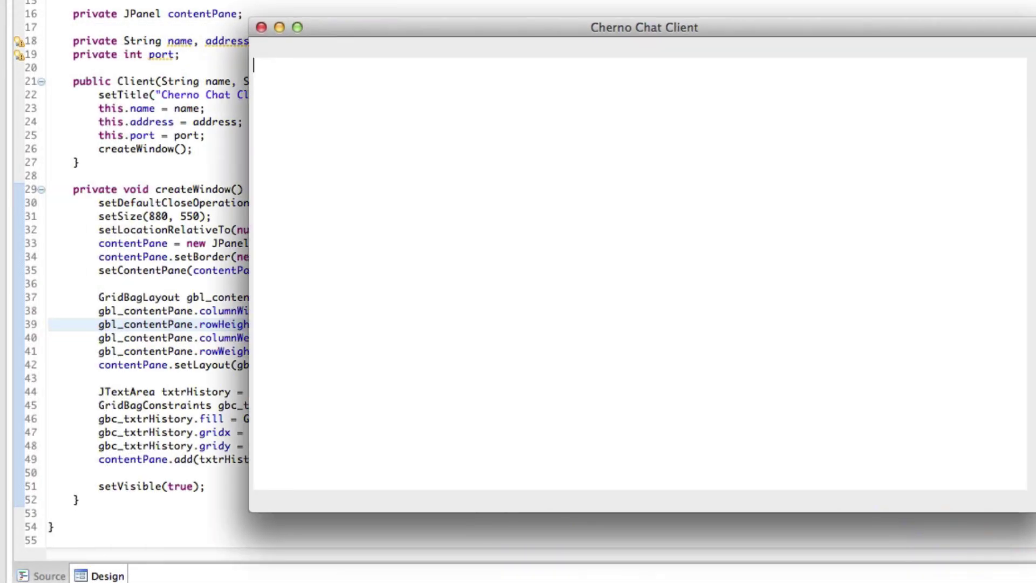
mouse_move(512, 26)
left_mouse_down()
mouse_move(444, 31)
mouse_move(563, 53)
mouse_move(555, 75)
left_mouse_up()
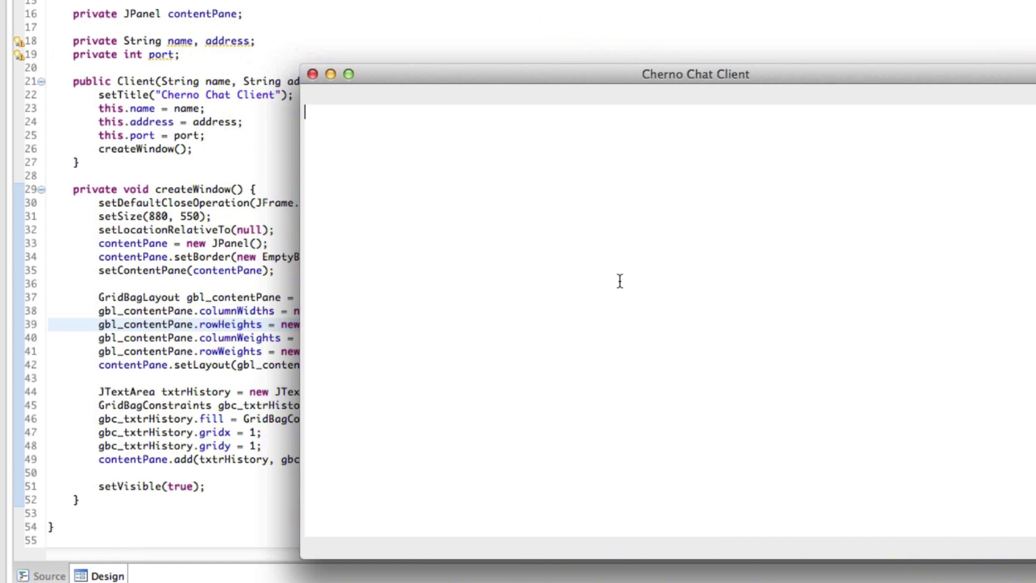
key("super+q")
key("Down")
Change the first column width to 20
key("Up")
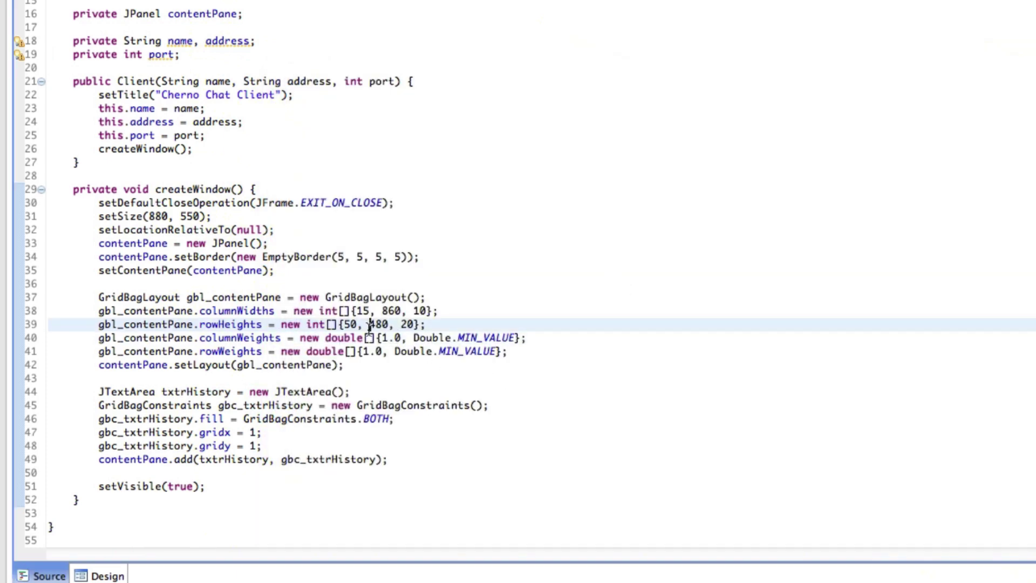
key("Up")
key("BackSpace")
key("BackSpace")
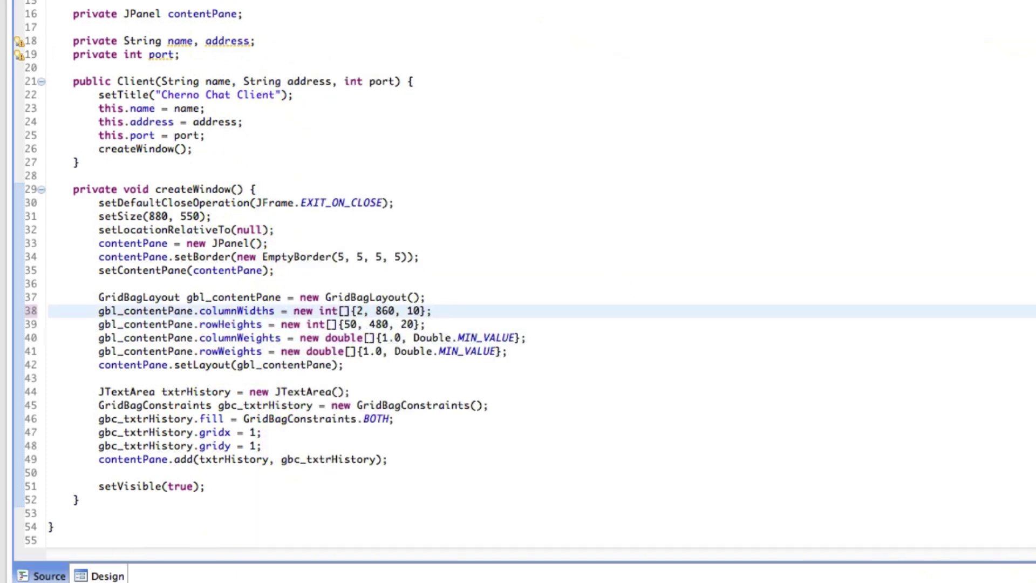
type("20")
Set the row heights to 30, 480 and 40, then launch the chat program
key("Down")
key("ctrl+shift+Left")
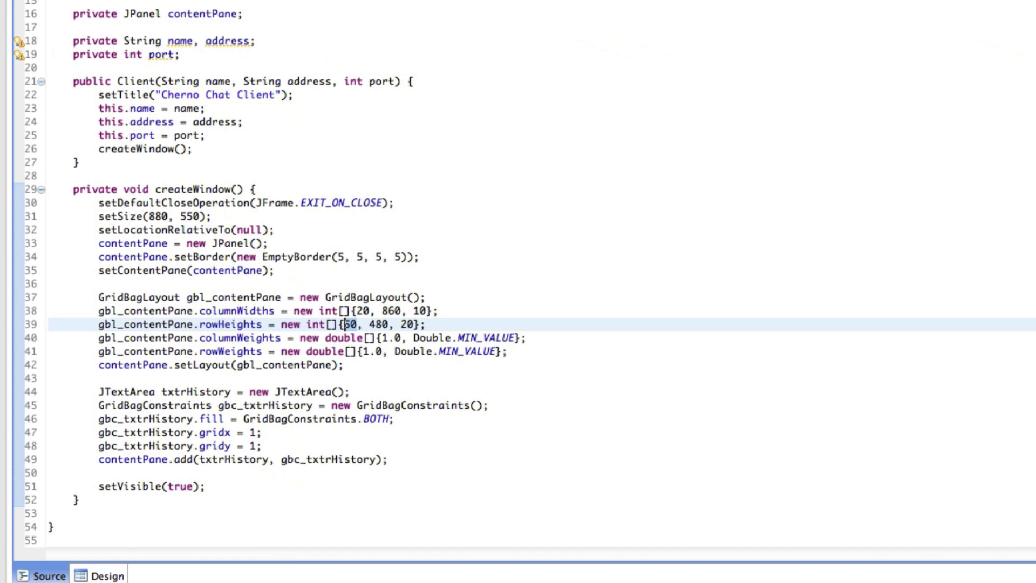
type("40")
key("BackSpace")
type("3")
scroll(243, 242, "up", 3)
scroll(284, 227, "up", 3)
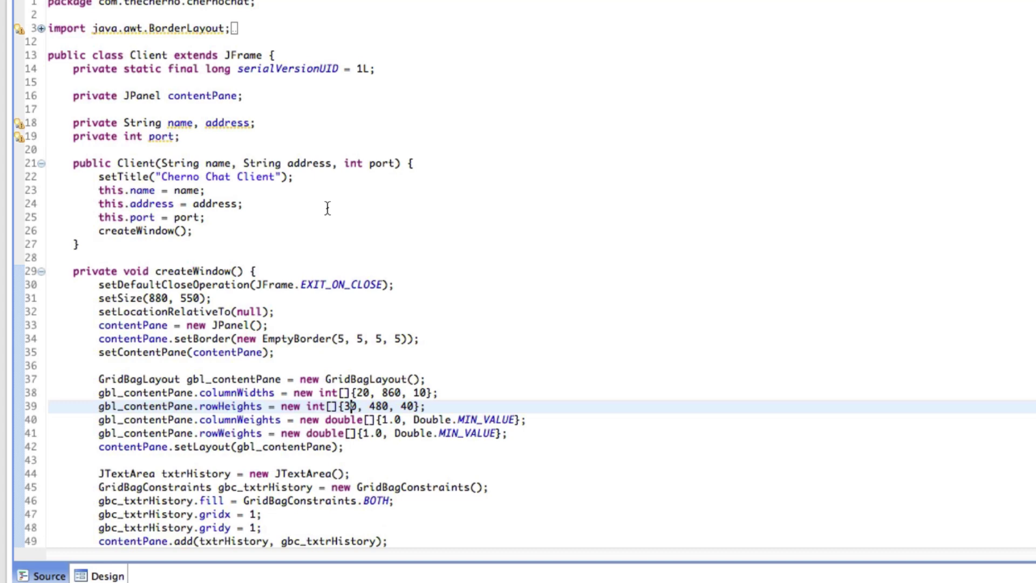
scroll(195, 315, "down", 3)
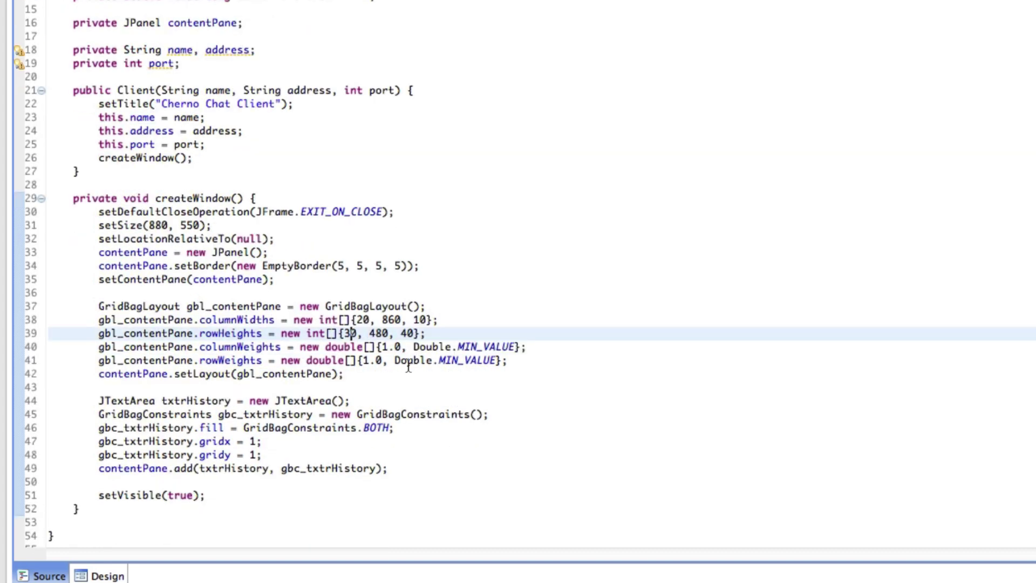
key("BackSpace")
type("4")
key("Down")
scroll(120, 180, "up", 2)
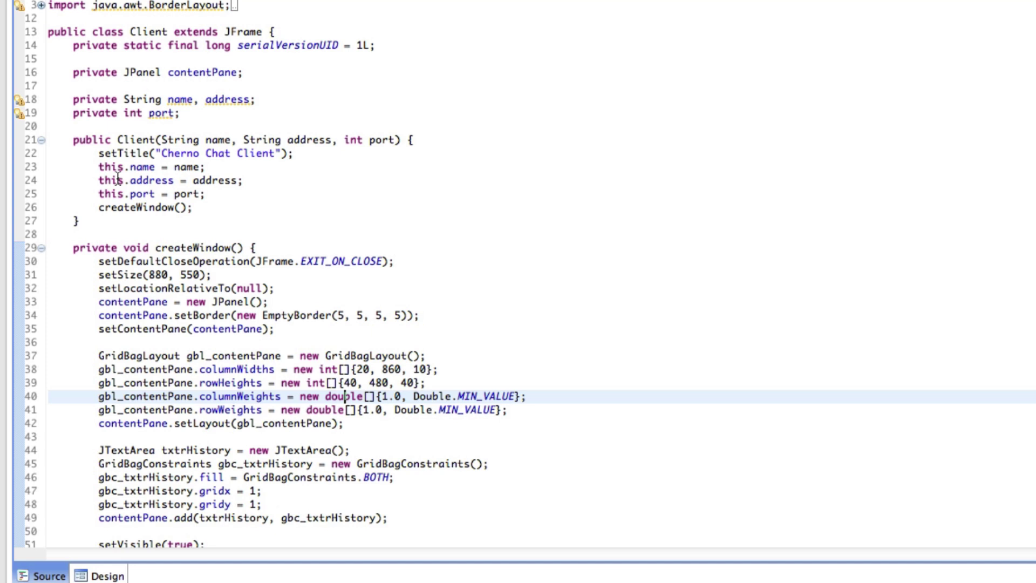
left_click(348, 383)
key("BackSpace")
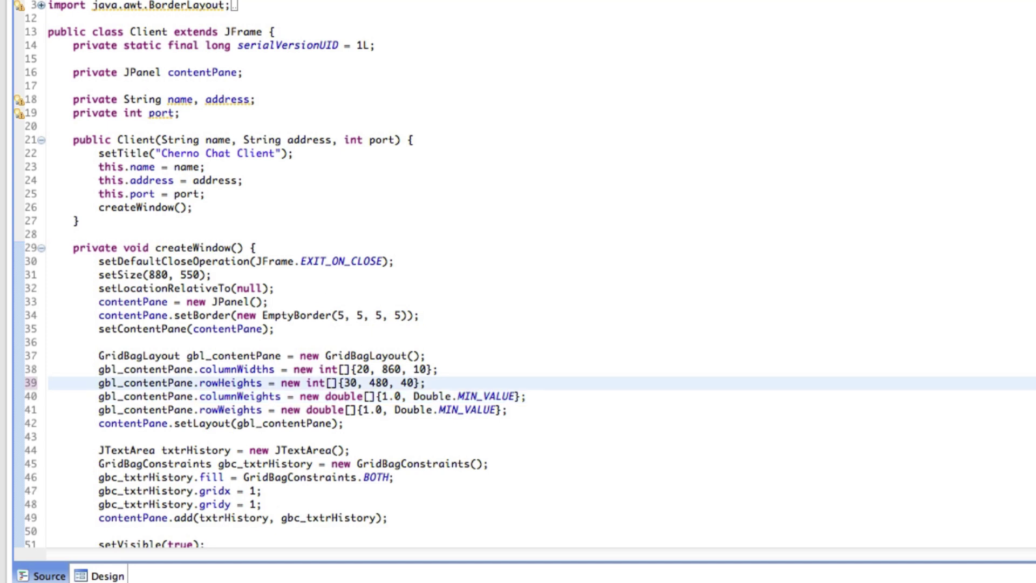
type("3")
key("ctrl+F11")
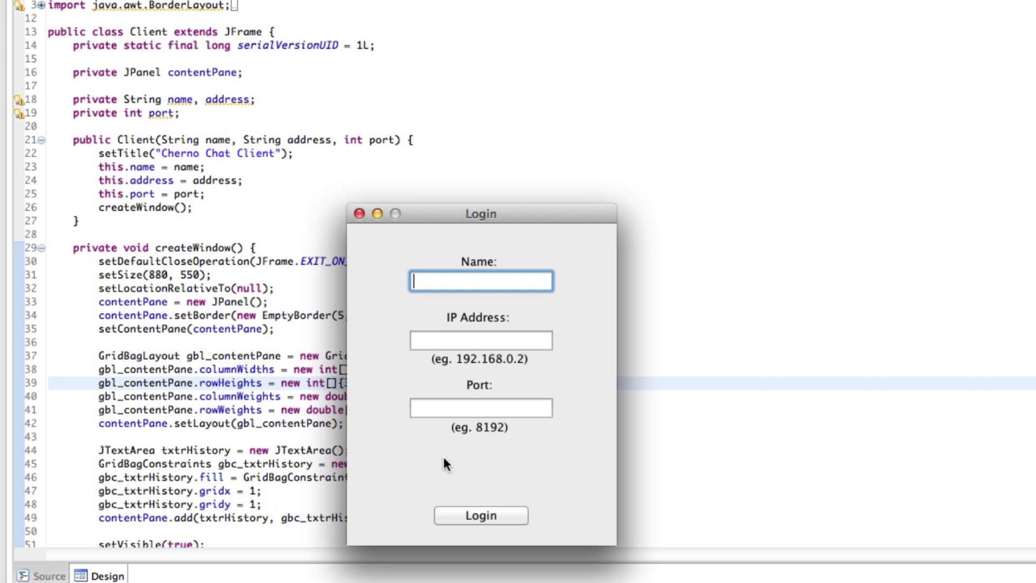
key("Tab")
key("Tab")
type("4")
Log in, move and quit the chat window, then erase the last column width
left_click(482, 516)
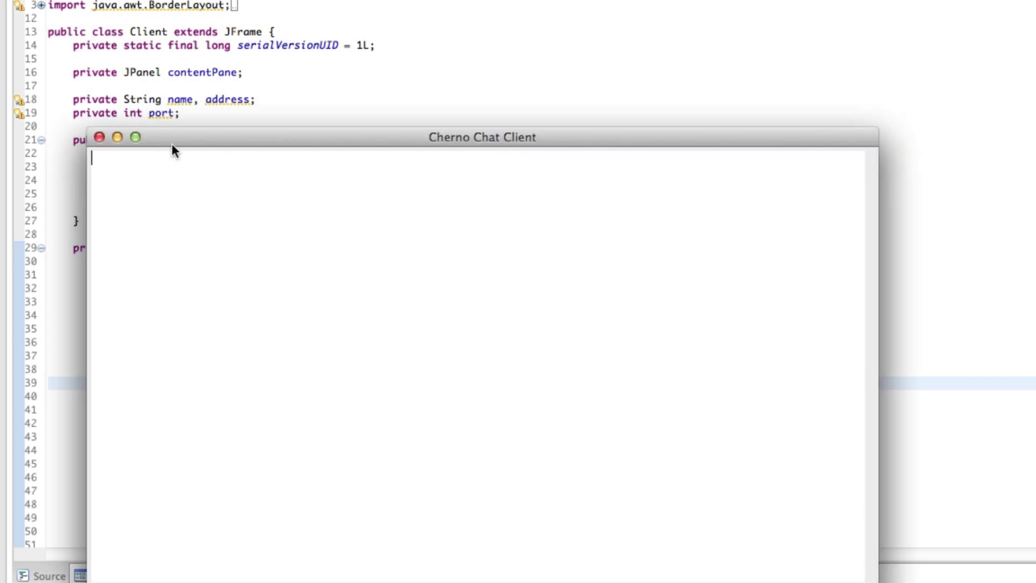
left_click_drag(171, 143, 558, 112)
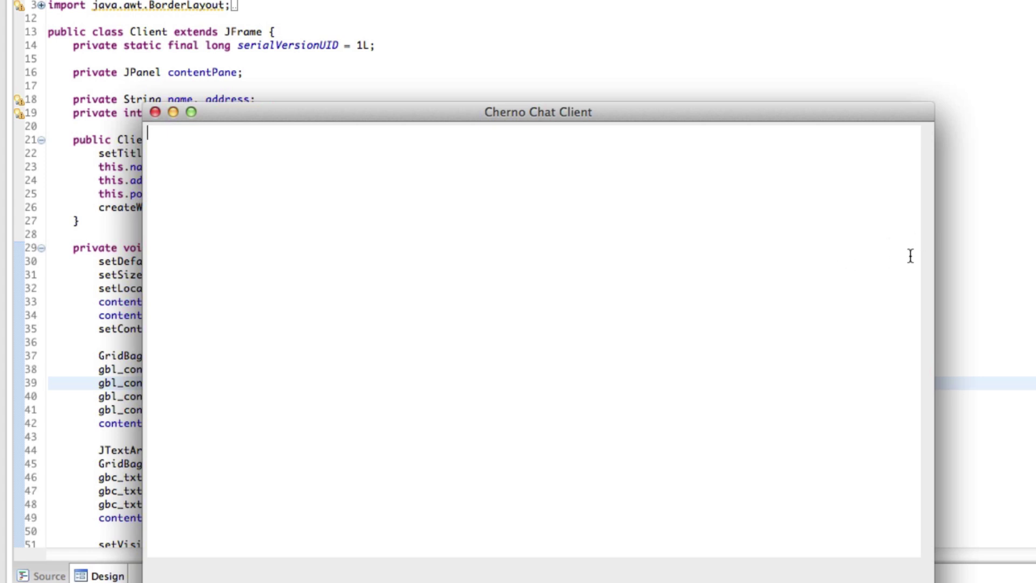
key("super+q")
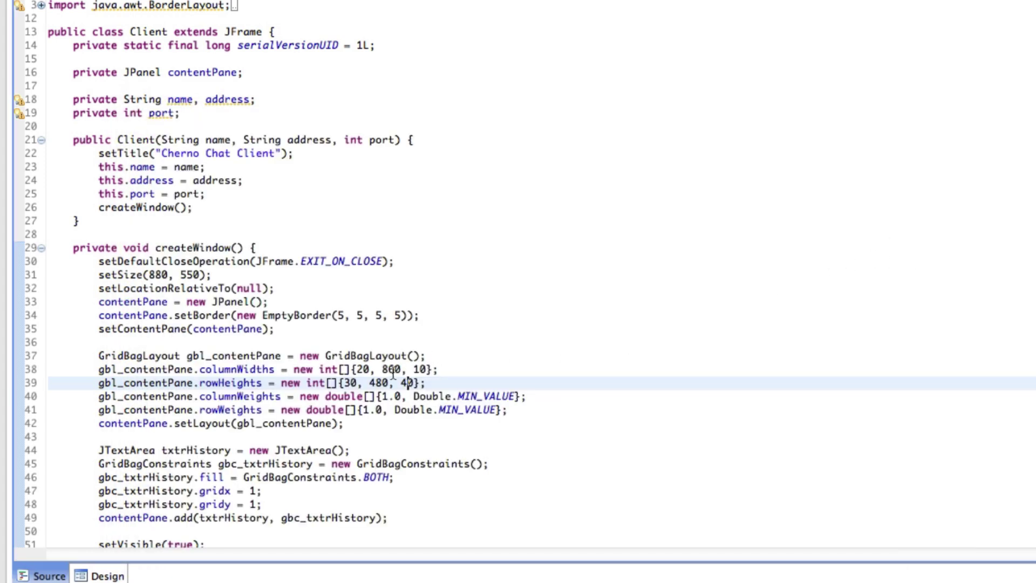
left_click(437, 370)
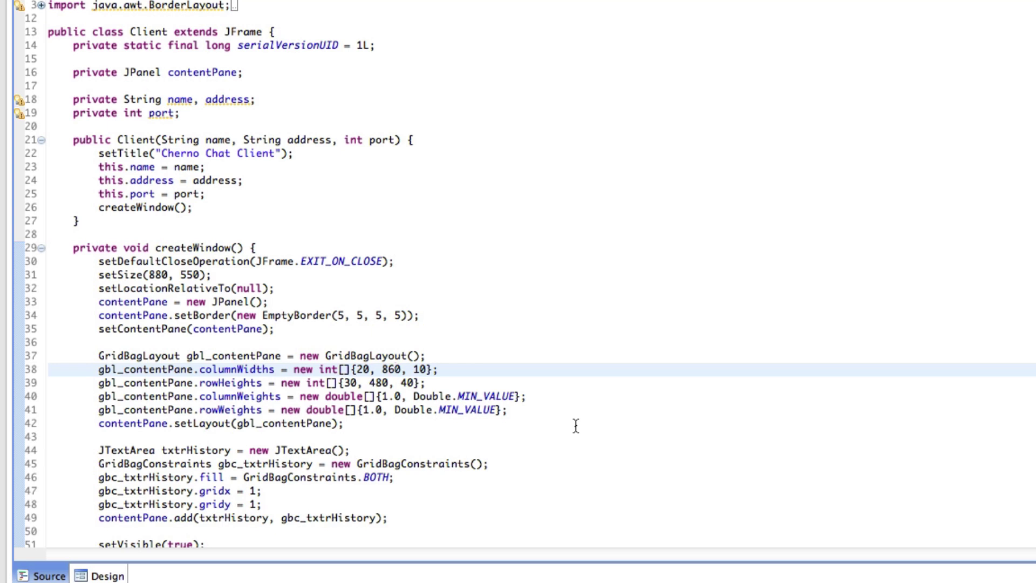
key("BackSpace")
type("5")
Edit the column widths to 20, 855 and 5
key("Right")
key("Right")
key("Right")
key("Delete")
key("Delete")
type("5")
key("BackSpace")
key("BackSpace")
type("50")
key("BackSpace")
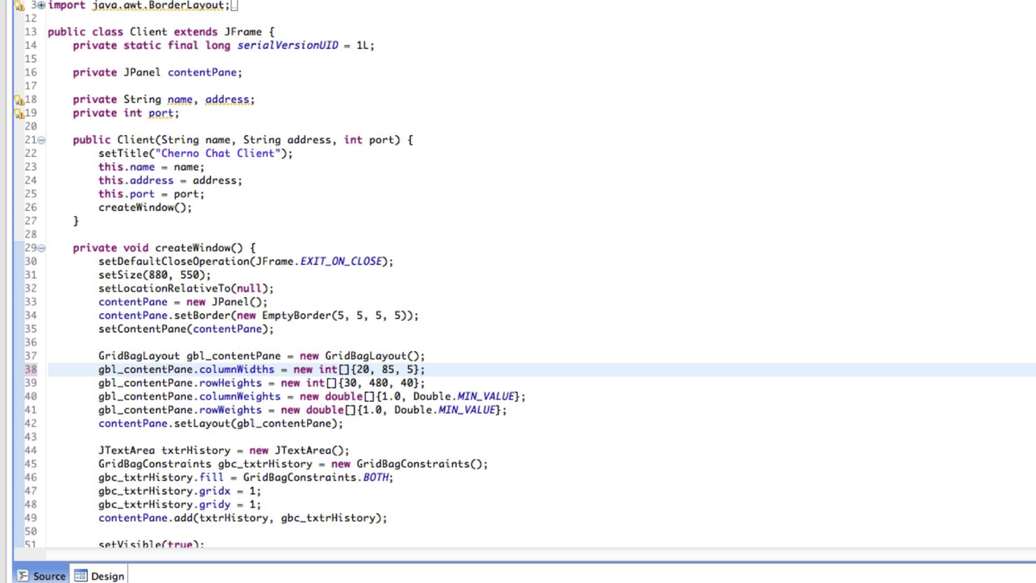
type("5")
key("Down")
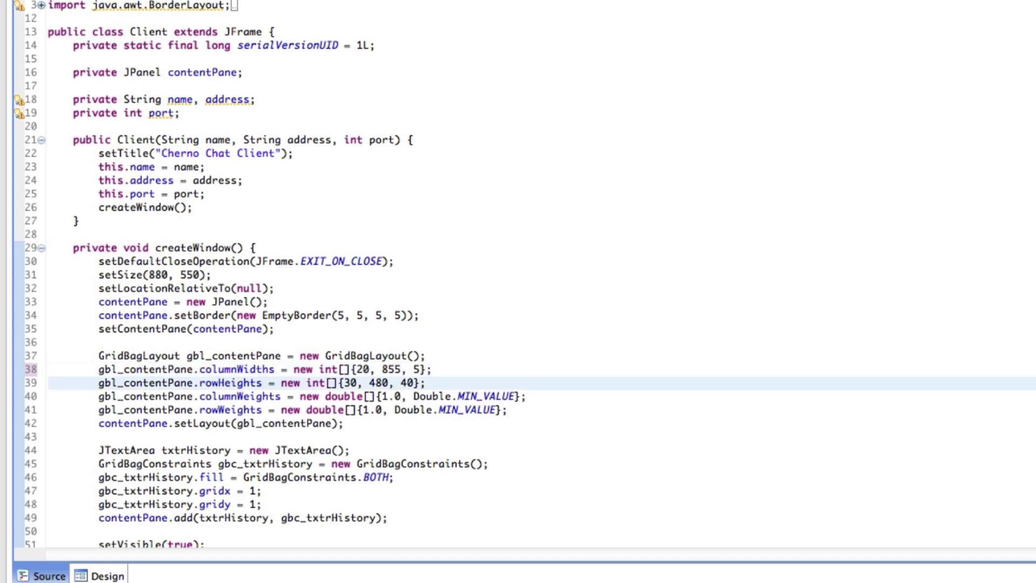
scroll(461, 364, "up", 2)
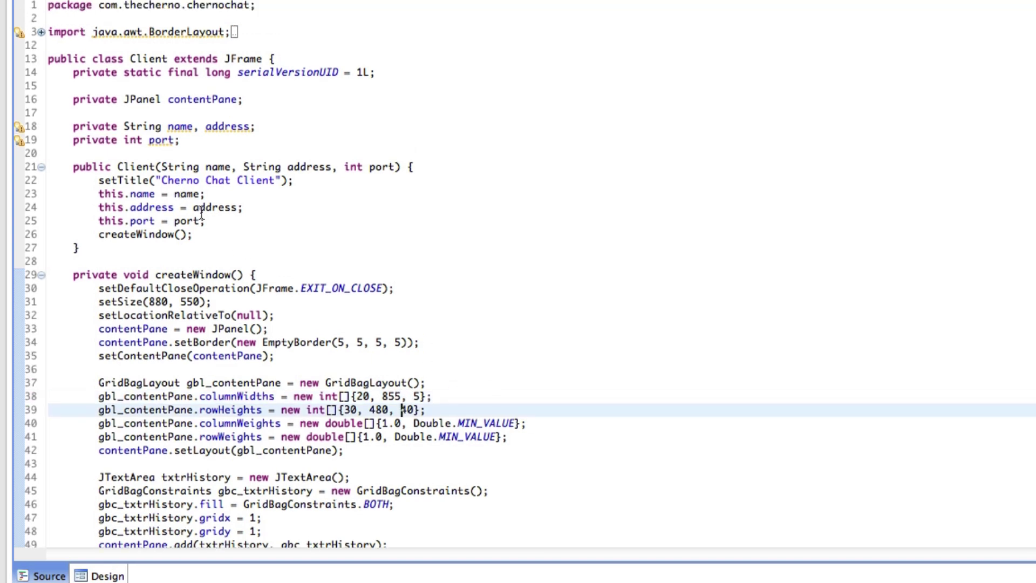
left_click(398, 423)
Compare the column widths 20, 855, 5 against the window width 880 in setSize
double_click(157, 301)
scroll(186, 354, "down", 3)
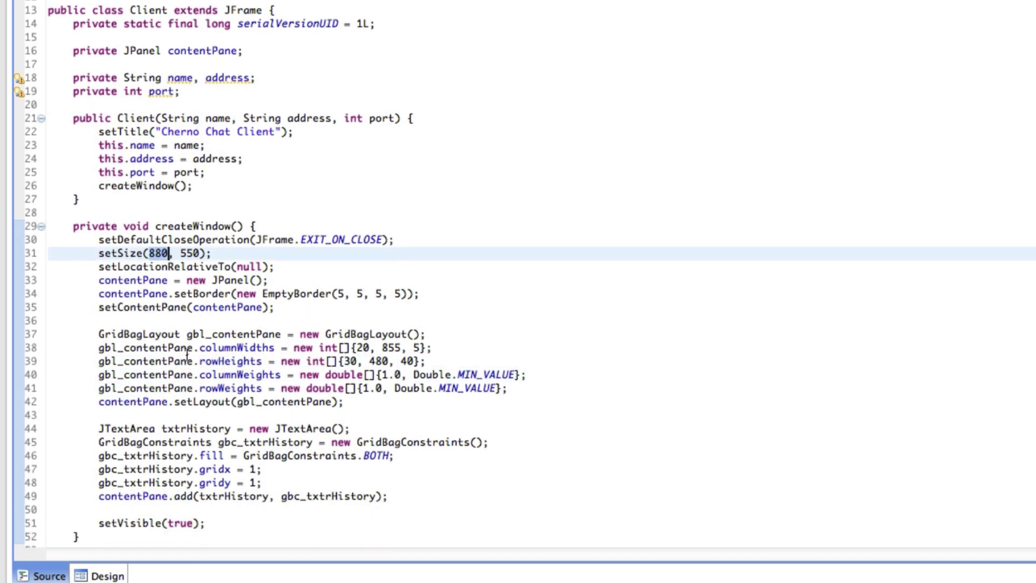
left_click_drag(168, 347, 391, 348)
double_click(241, 348)
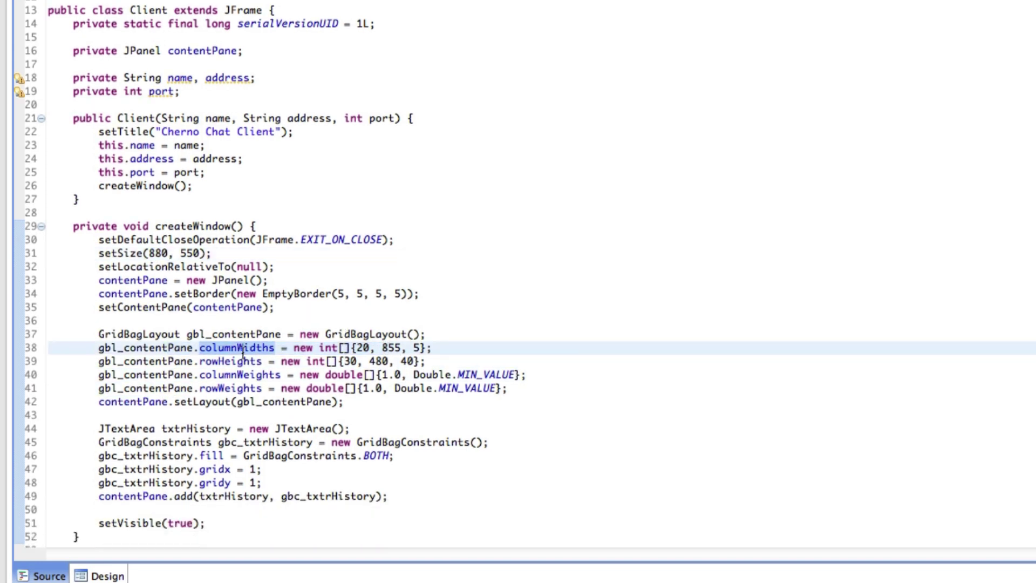
left_click(276, 361)
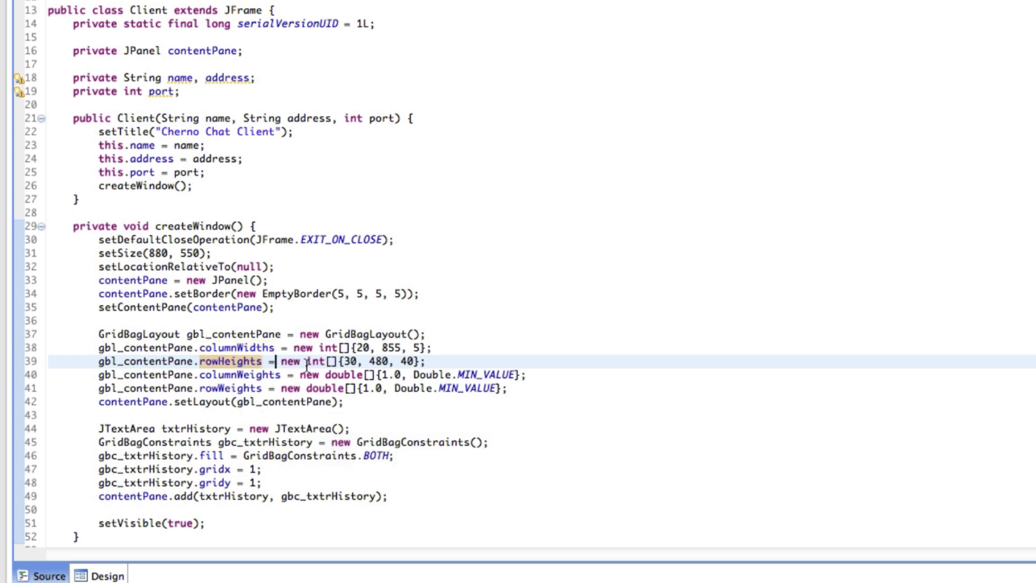
left_click_drag(356, 347, 427, 348)
double_click(389, 347)
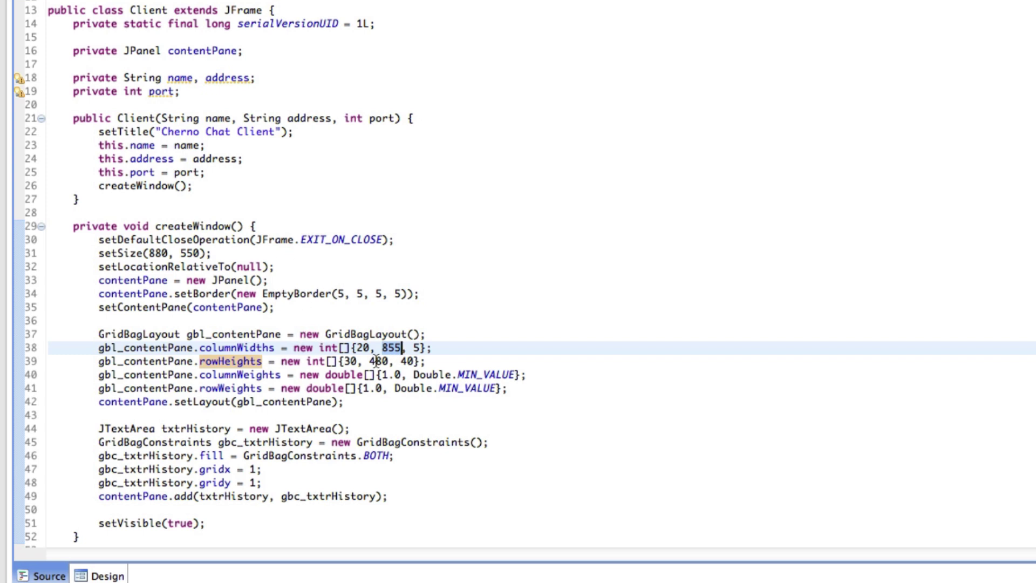
left_click_drag(428, 348, 356, 347)
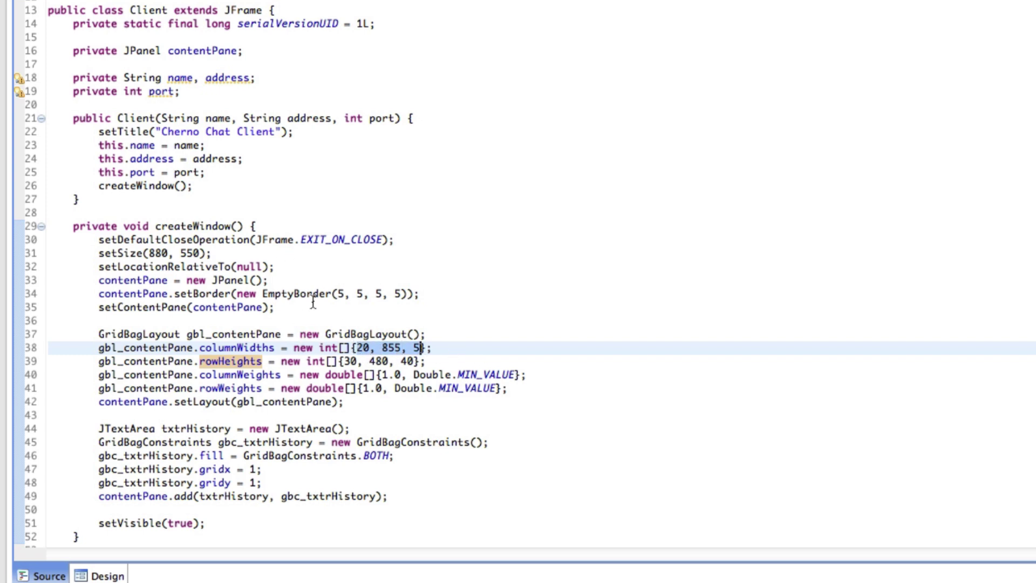
double_click(159, 252)
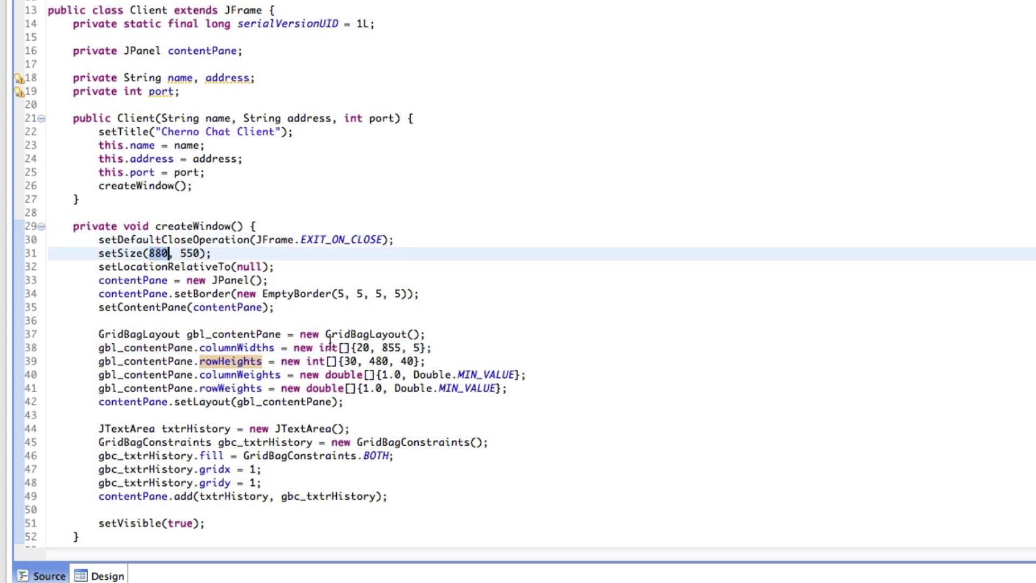
left_click_drag(353, 348, 423, 348)
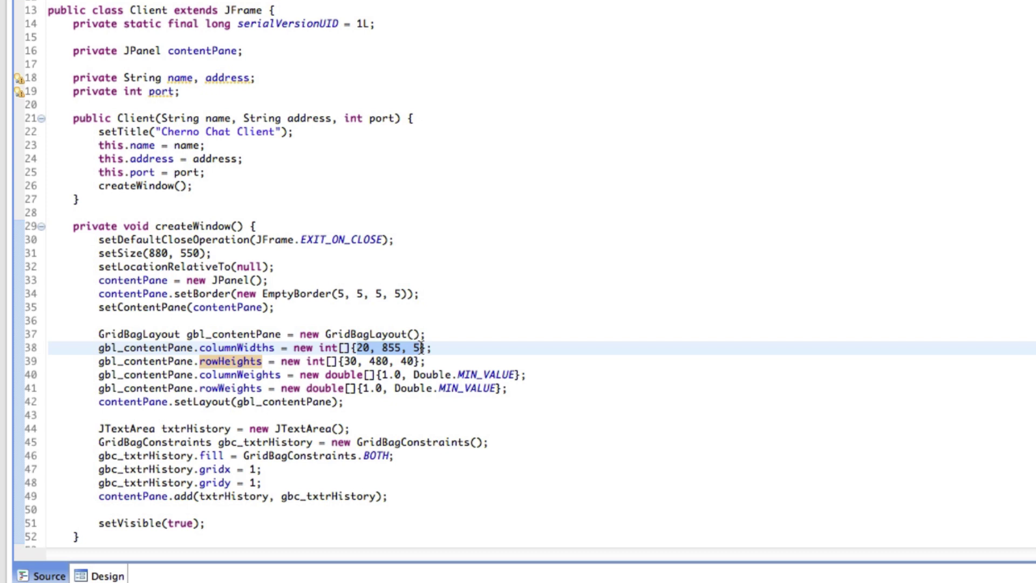
Add comments SUM = 880 and SUM = 550 to the width and height lines, then select setSize's 880, 550
left_click(409, 347)
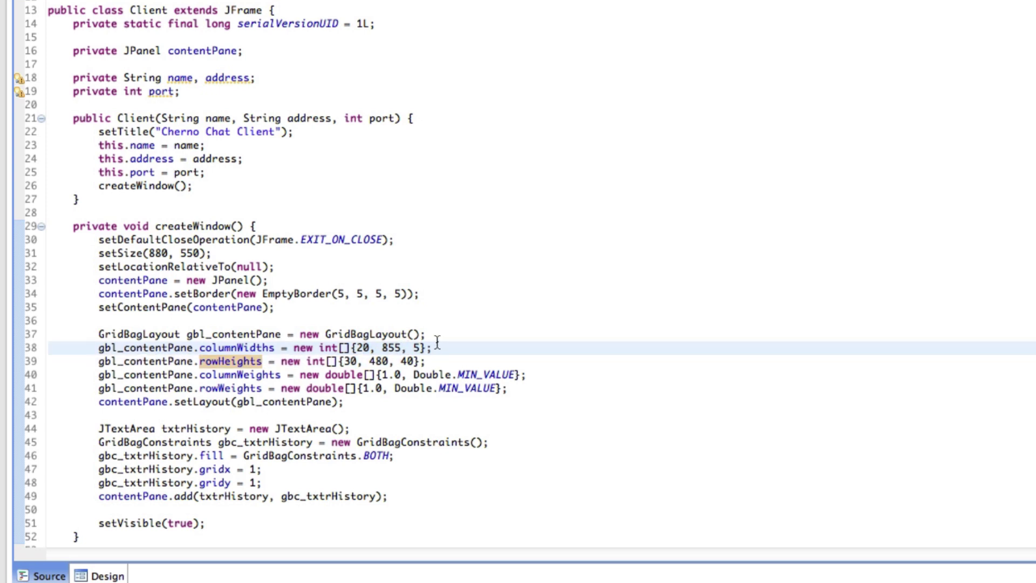
left_click(436, 347)
type("// SUM =")
type(" 880")
key("Down")
type("// S")
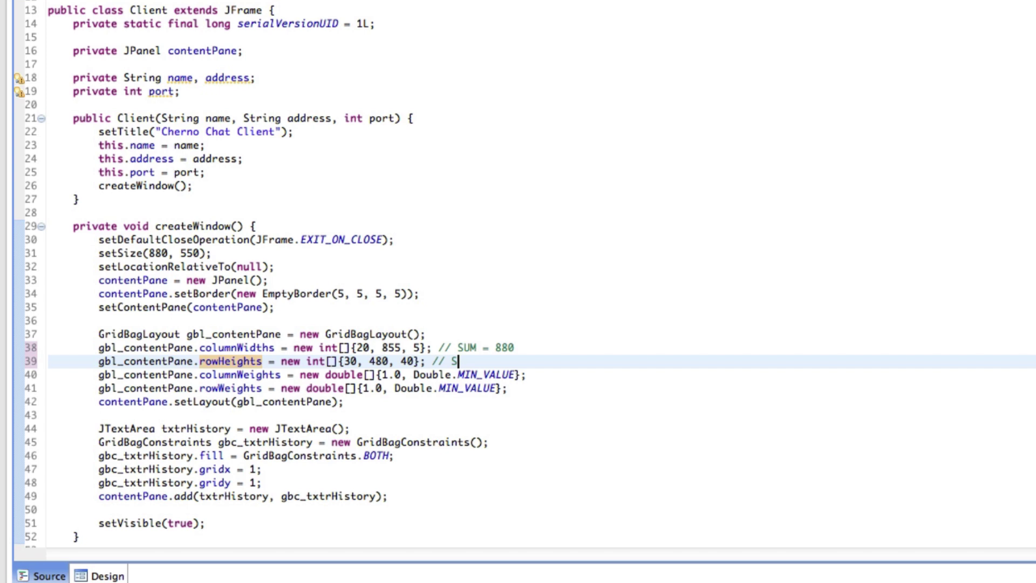
type("UM =")
type(" 550")
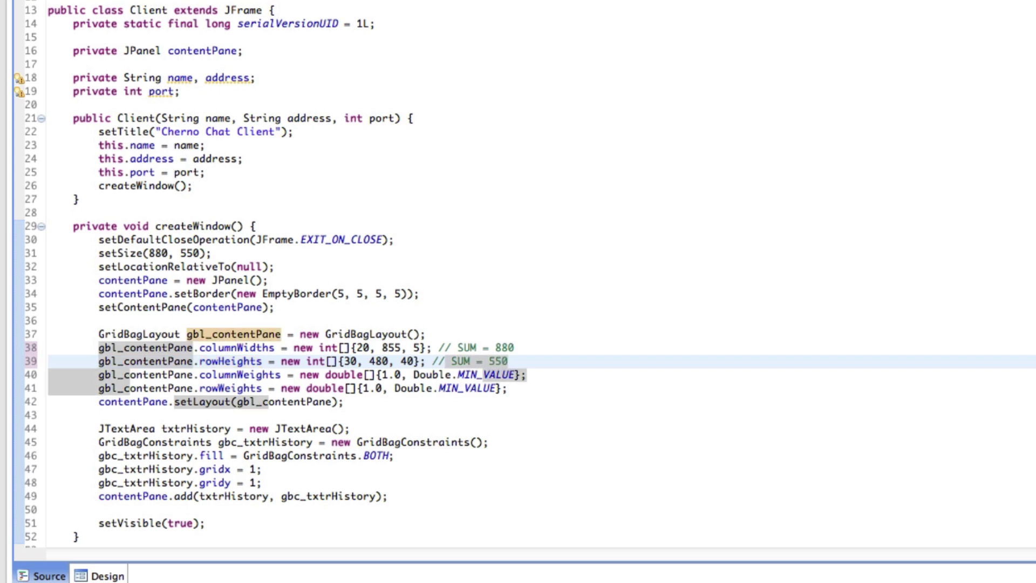
left_click(393, 362)
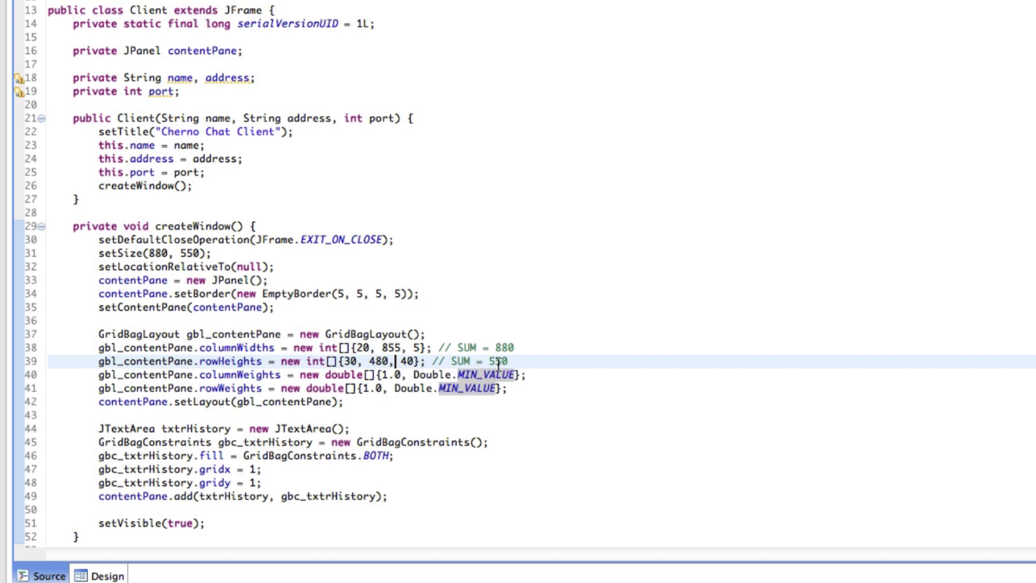
left_click(501, 348)
left_click(251, 253)
left_click_drag(150, 254, 202, 254)
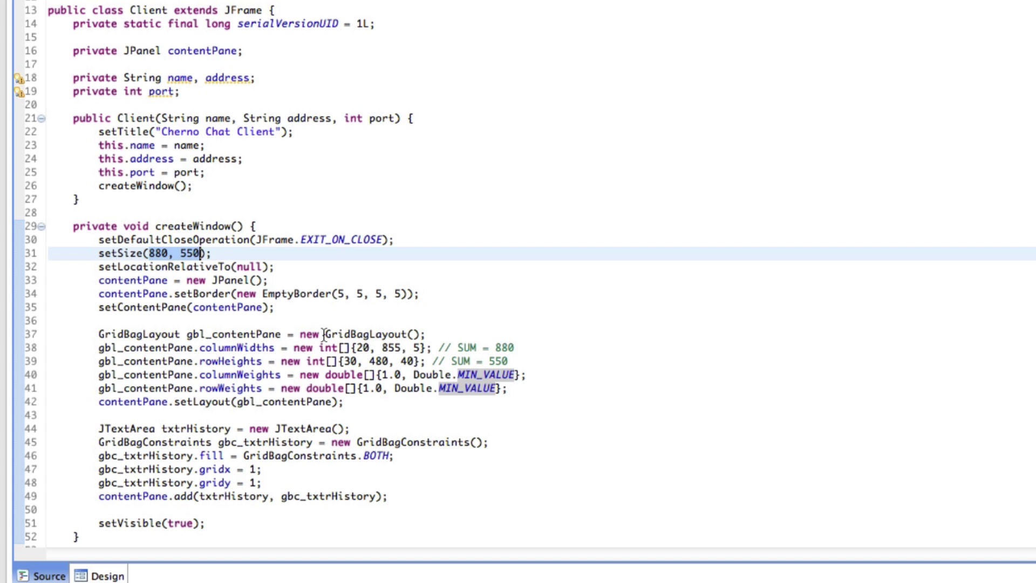
Run the client, log in, and close the chat window
key("ctrl+F11")
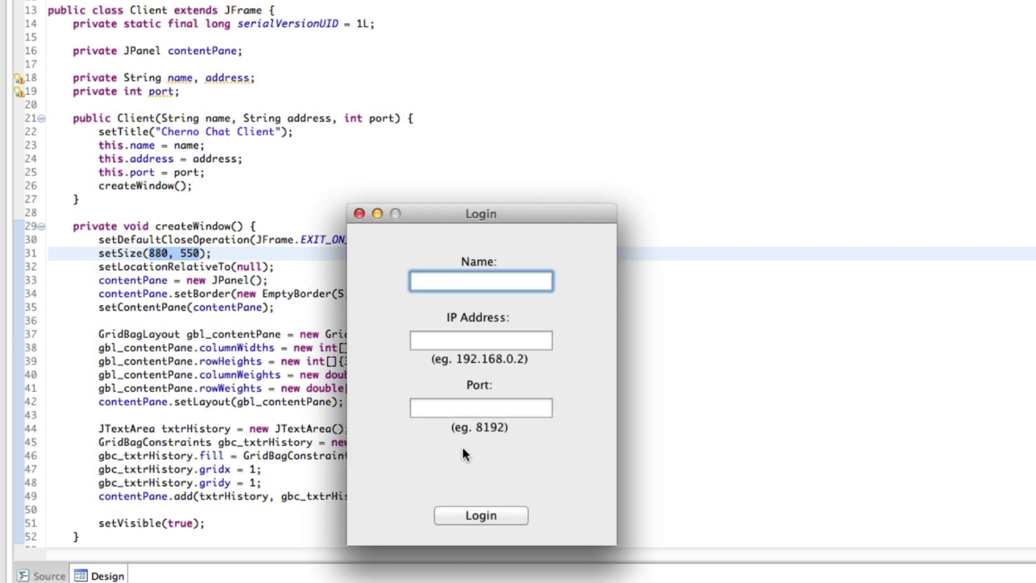
left_click(471, 407)
type("4")
left_click(481, 518)
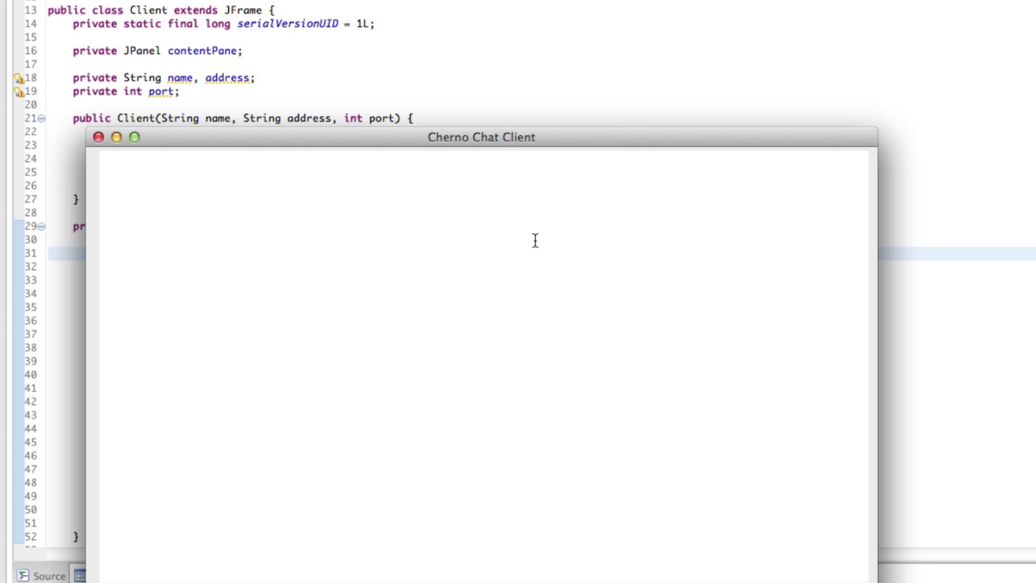
left_click(98, 136)
Change the column widths to 17, 855 and 8 and relaunch the client
left_click(354, 347)
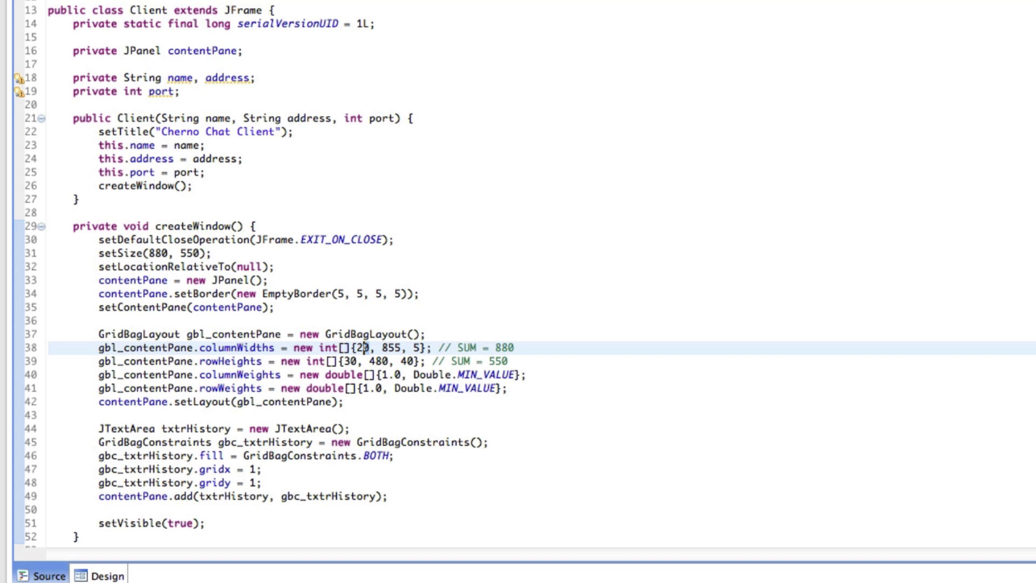
type("7")
key("BackSpace")
type("1")
key("alt+Right")
key("alt+Right")
key("alt+Right")
key("shift+Right")
type("8")
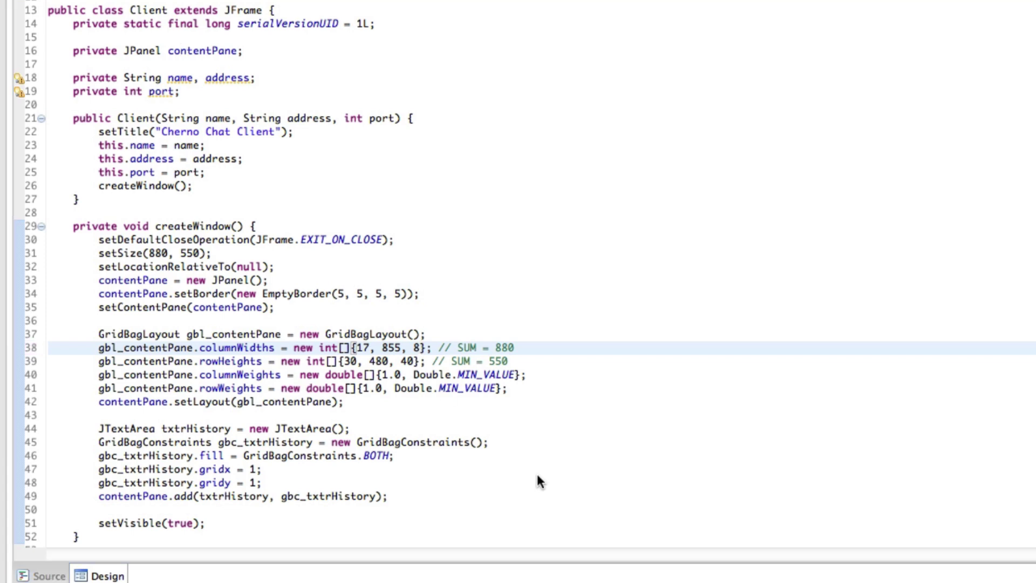
key("super+shift+F11")
left_click(453, 407)
type("4")
Close the chat window and change the column widths to 16, 857 and 7
left_click(481, 516)
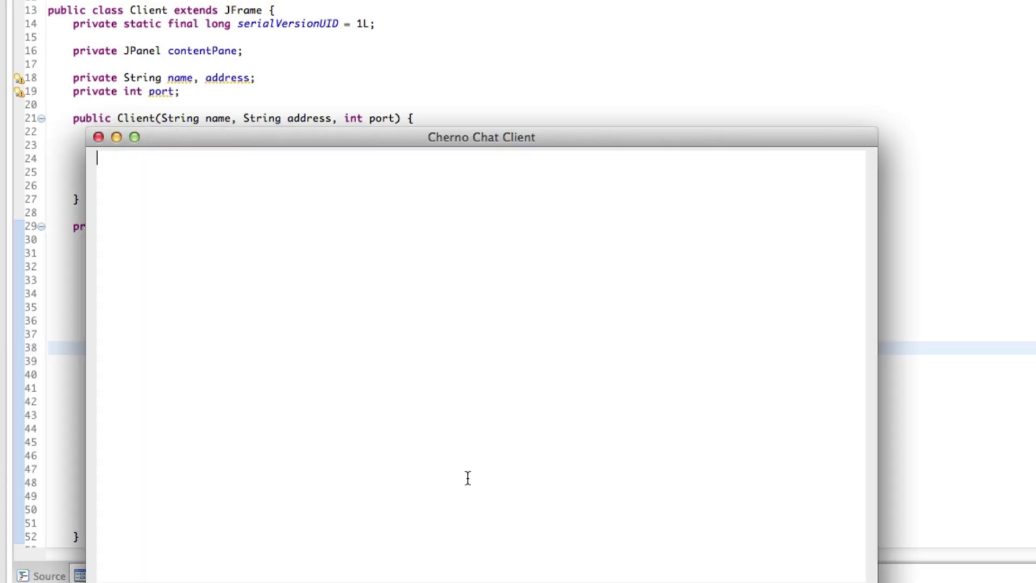
left_click(98, 136)
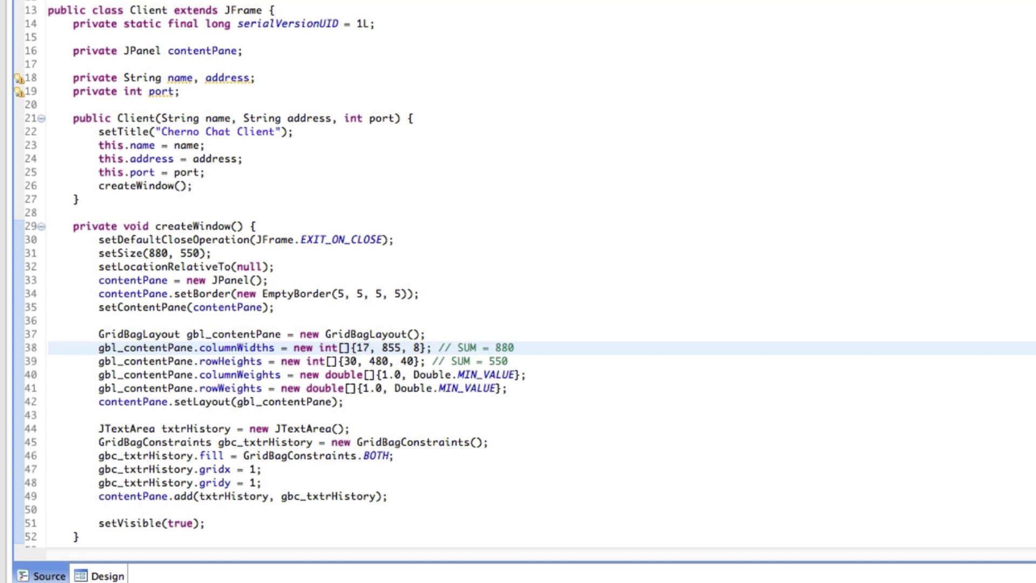
left_click(401, 348)
key("BackSpace")
type("7")
double_click(419, 347)
key("BackSpace")
double_click(366, 347)
type("6")
key("Down")
key("Up")
Rerun the client, log in to preview the chat window, and close it
key("ctrl+F11")
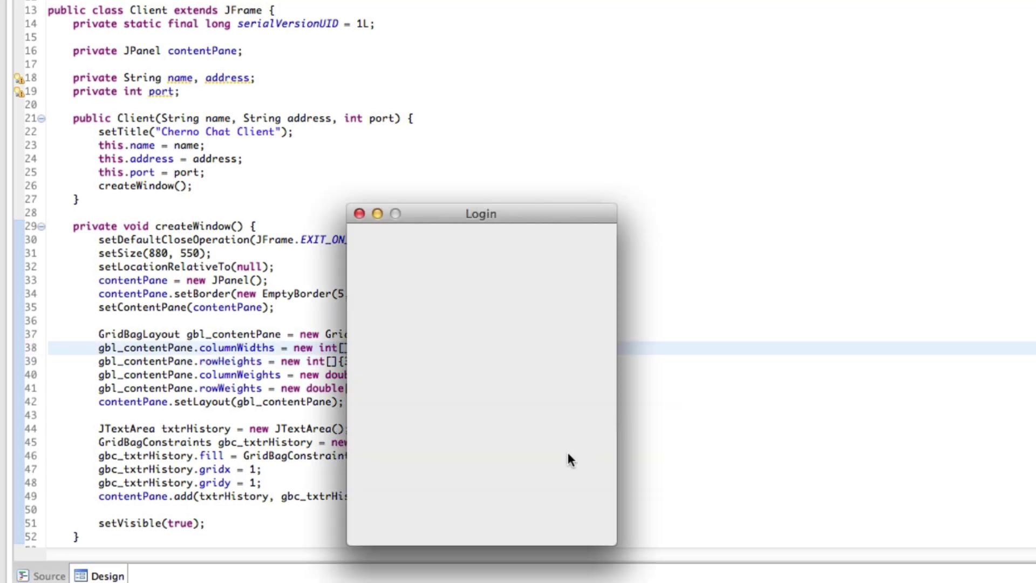
left_click(478, 409)
type("4")
left_click(480, 515)
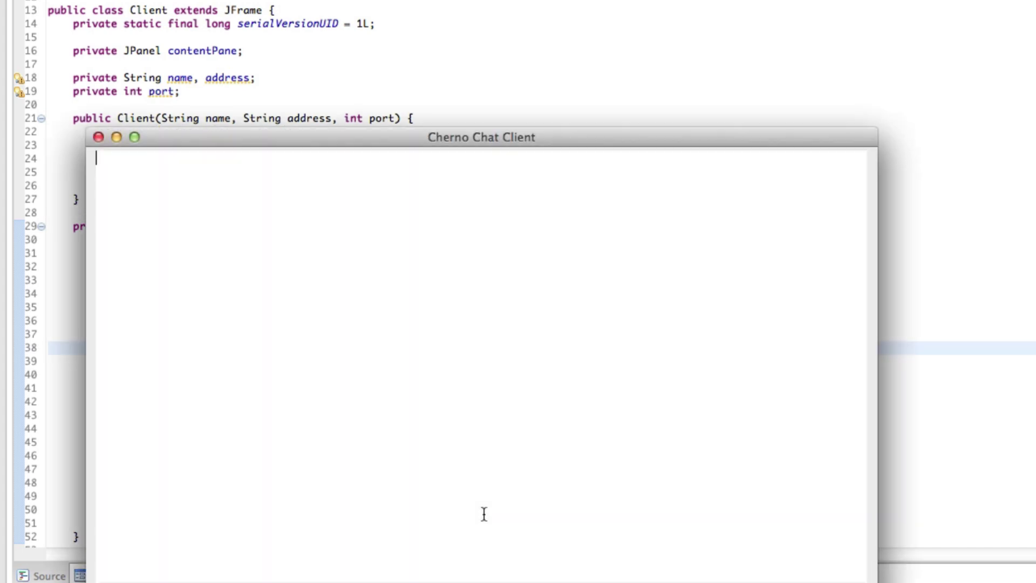
left_click(98, 137)
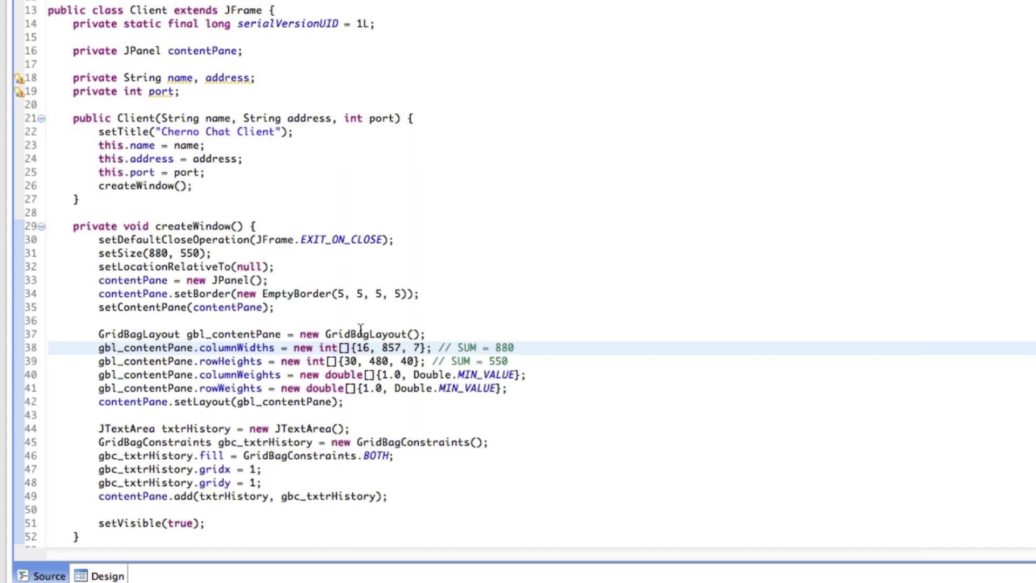
Edit the row heights to 35, 475 and 40
left_click(349, 361)
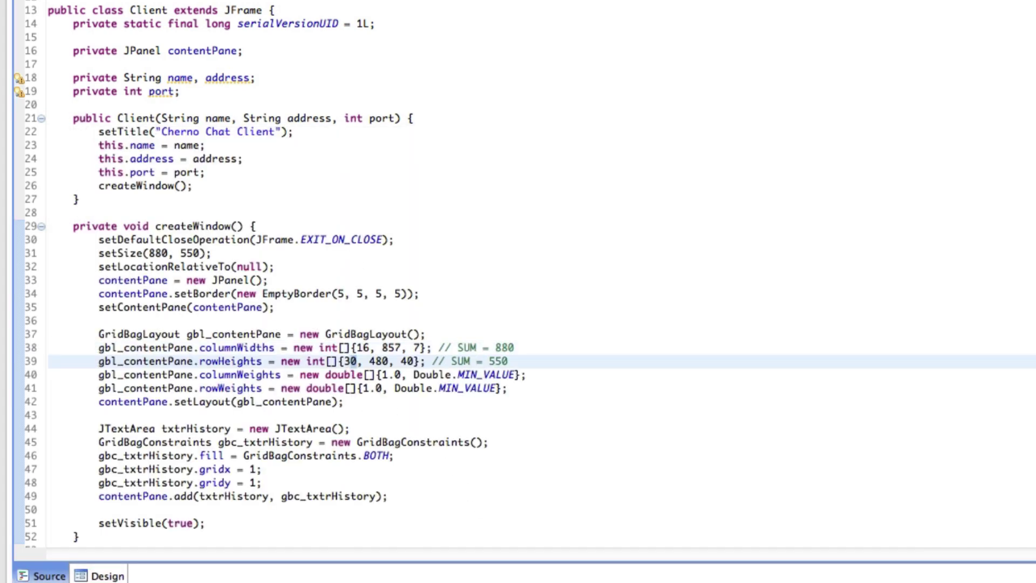
type("5")
key("Right")
key("Right")
key("Right")
key("Left")
key("shift+Left")
key("shift+Left")
type("75")
key("alt+Left")
key("shift+Left")
key("shift+Left")
double_click(380, 361)
Run the client, log in, type in the history text area, and close the window
key("ctrl+F11")
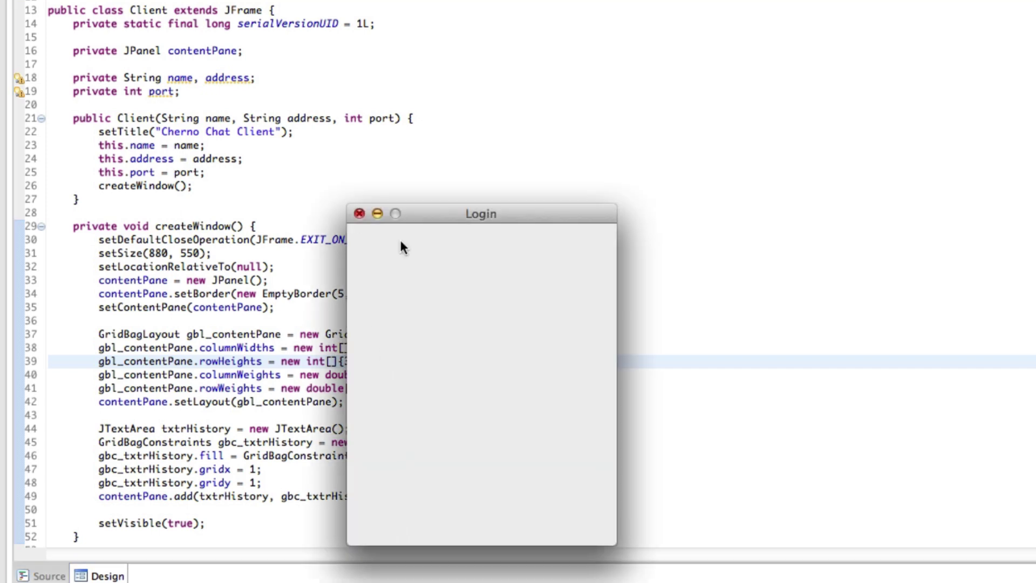
left_click(478, 409)
type("4")
left_click(470, 516)
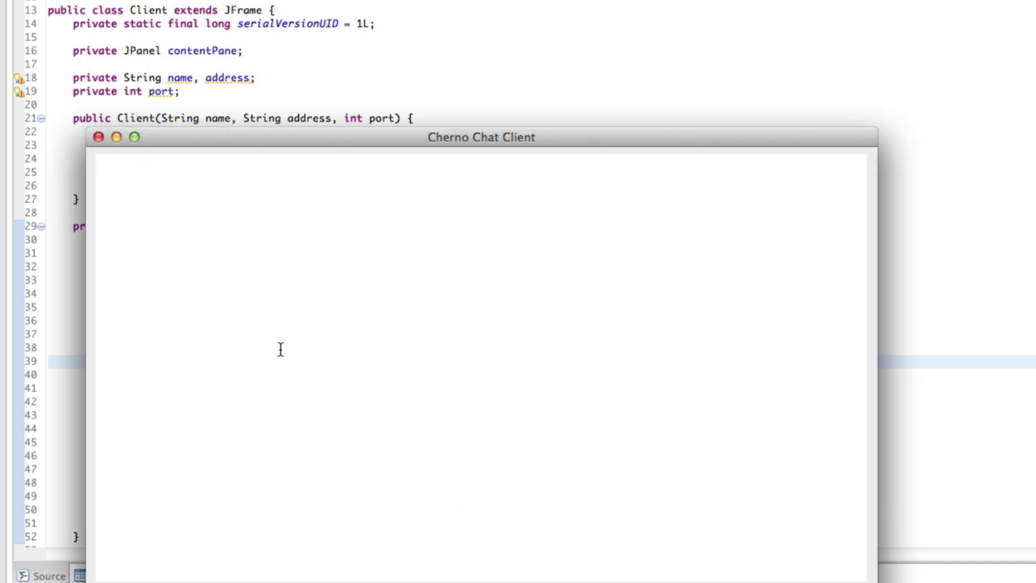
type("add")
type("asdasdw")
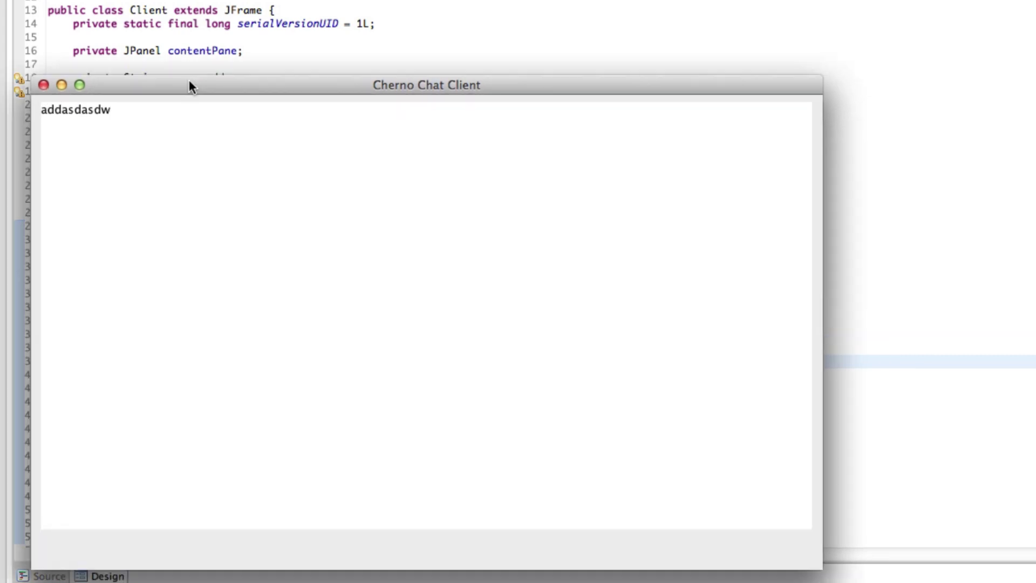
left_click(98, 137)
left_click(562, 398)
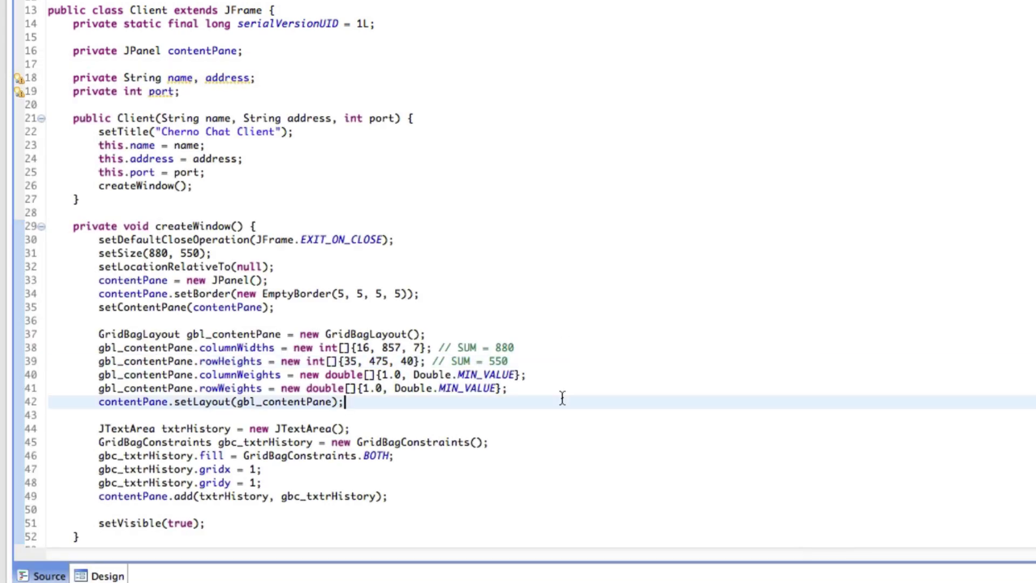
scroll(562, 398, "down", 1)
left_click(543, 413)
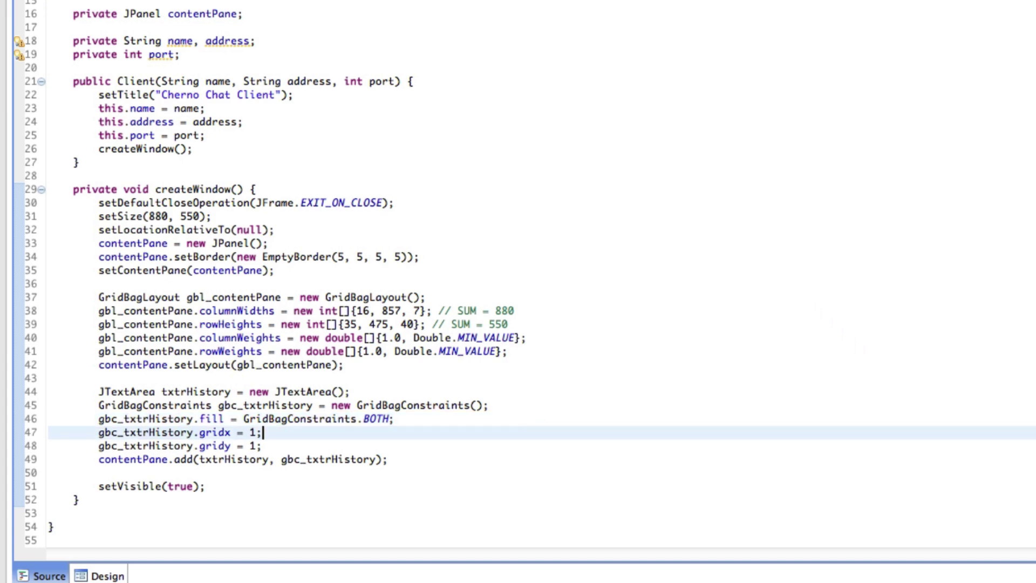
key("ctrl+F11")
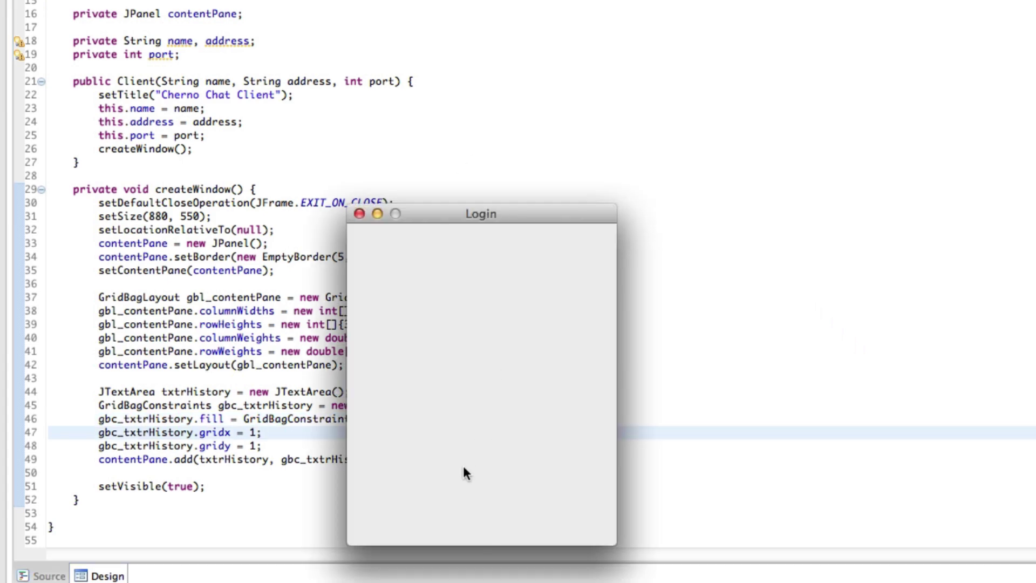
key("Tab")
key("Tab")
type("4")
left_click(481, 515)
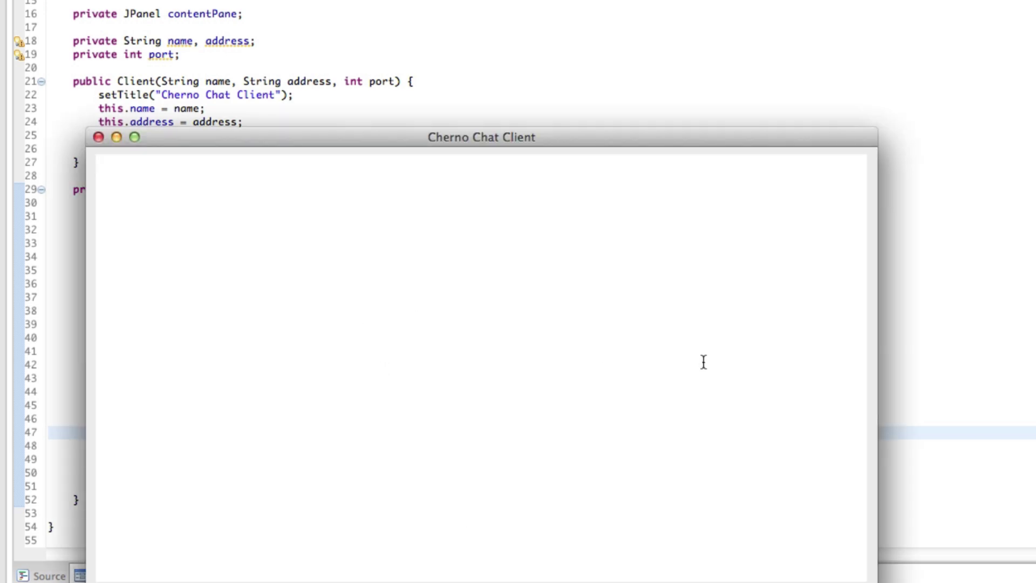
left_click_drag(356, 130, 324, 63)
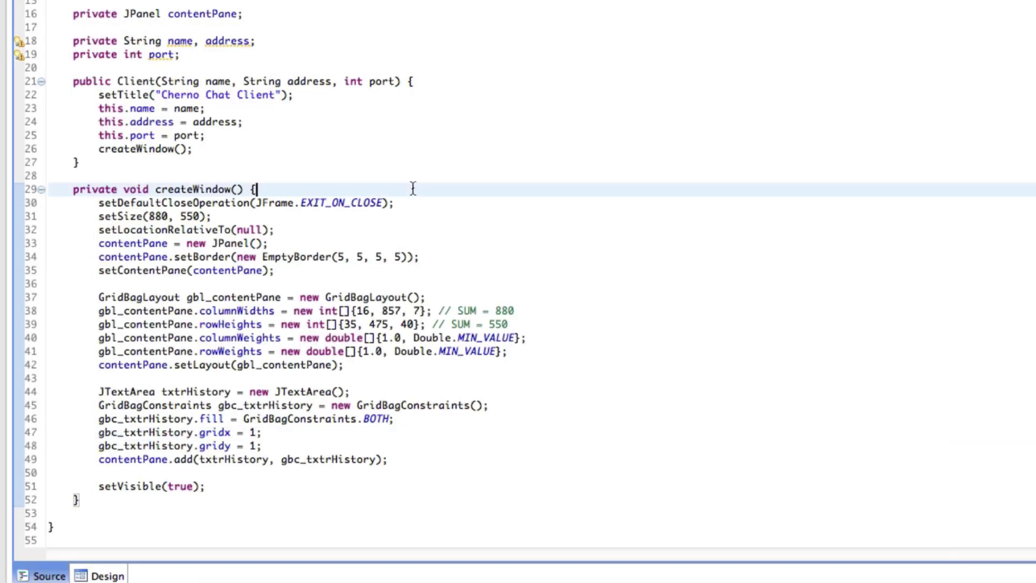
left_click(412, 177)
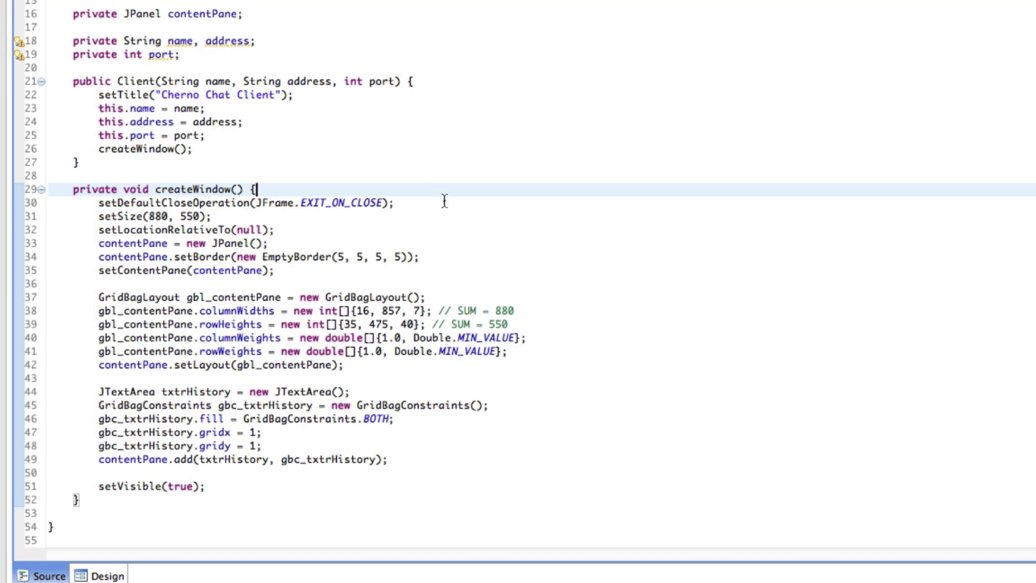